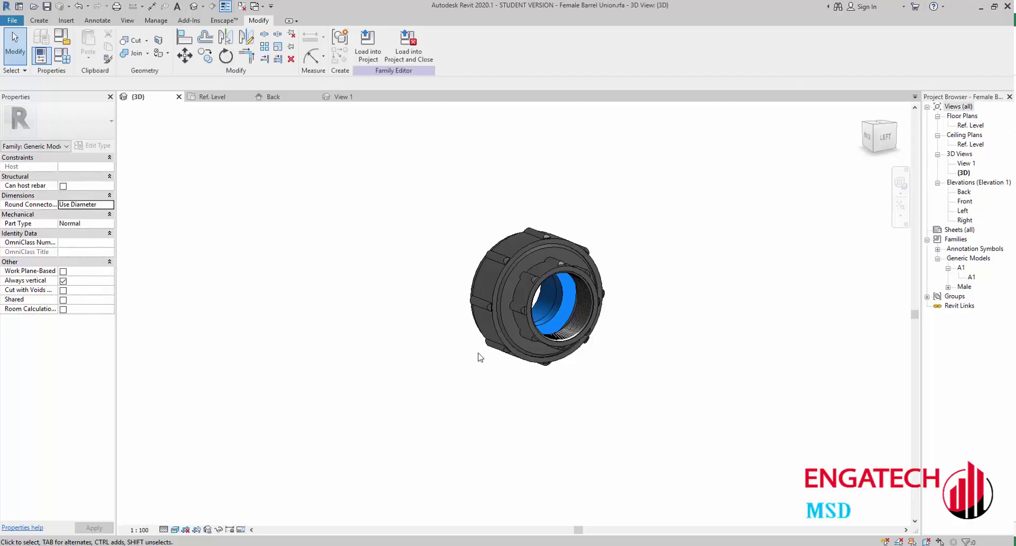
Orbit the union model and review the catalogue's DN x Rp dimension table.
{"action": "scroll", "coordinate": [538, 357], "scroll_direction": "up", "scroll_amount": 3}
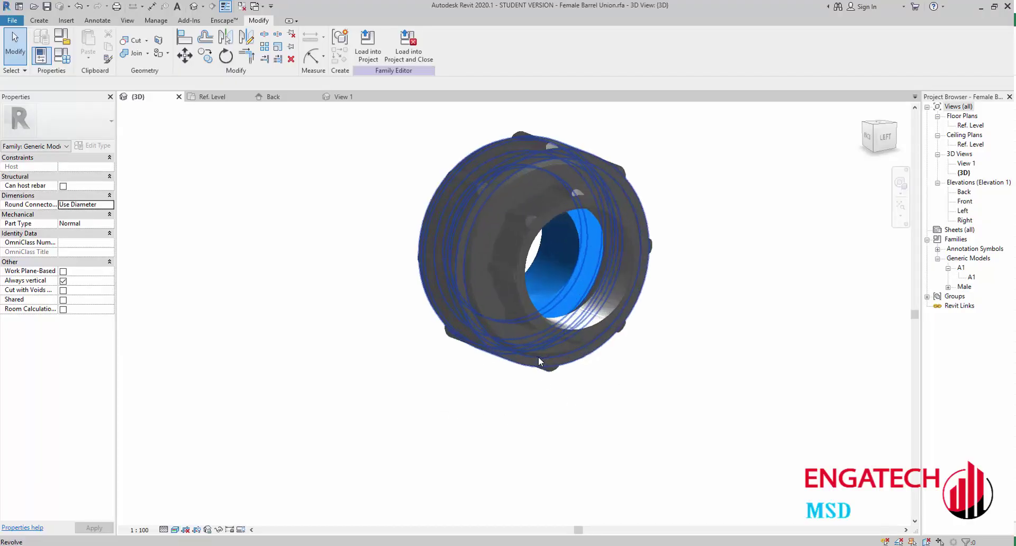
{"action": "mouse_move", "coordinate": [538, 357]}
{"action": "middle_mouse_down", "text": "shift"}
{"action": "mouse_move", "coordinate": [737, 419]}
{"action": "mouse_move", "coordinate": [721, 324]}
{"action": "mouse_move", "coordinate": [462, 470]}
{"action": "mouse_move", "coordinate": [434, 263]}
{"action": "mouse_move", "coordinate": [399, 245]}
{"action": "mouse_move", "coordinate": [438, 408]}
{"action": "mouse_move", "coordinate": [397, 392]}
{"action": "mouse_move", "coordinate": [352, 411]}
{"action": "mouse_move", "coordinate": [580, 493]}
{"action": "mouse_move", "coordinate": [354, 367]}
{"action": "mouse_move", "coordinate": [561, 421]}
{"action": "mouse_move", "coordinate": [572, 243]}
{"action": "mouse_move", "coordinate": [351, 272]}
{"action": "mouse_move", "coordinate": [409, 385]}
{"action": "mouse_move", "coordinate": [662, 331]}
{"action": "mouse_move", "coordinate": [473, 196]}
{"action": "mouse_move", "coordinate": [531, 424]}
{"action": "mouse_move", "coordinate": [583, 217]}
{"action": "mouse_move", "coordinate": [421, 439]}
{"action": "mouse_move", "coordinate": [715, 357]}
{"action": "mouse_move", "coordinate": [397, 422]}
{"action": "mouse_move", "coordinate": [784, 361]}
{"action": "mouse_move", "coordinate": [264, 291]}
{"action": "mouse_move", "coordinate": [213, 367]}
{"action": "mouse_move", "coordinate": [608, 296]}
{"action": "mouse_move", "coordinate": [305, 285]}
{"action": "mouse_move", "coordinate": [652, 394]}
{"action": "mouse_move", "coordinate": [301, 422]}
{"action": "mouse_move", "coordinate": [273, 208]}
{"action": "mouse_move", "coordinate": [317, 318]}
{"action": "mouse_move", "coordinate": [286, 302]}
{"action": "mouse_move", "coordinate": [311, 290]}
{"action": "mouse_move", "coordinate": [240, 307]}
{"action": "mouse_move", "coordinate": [234, 279]}
{"action": "middle_mouse_up", "text": "shift"}
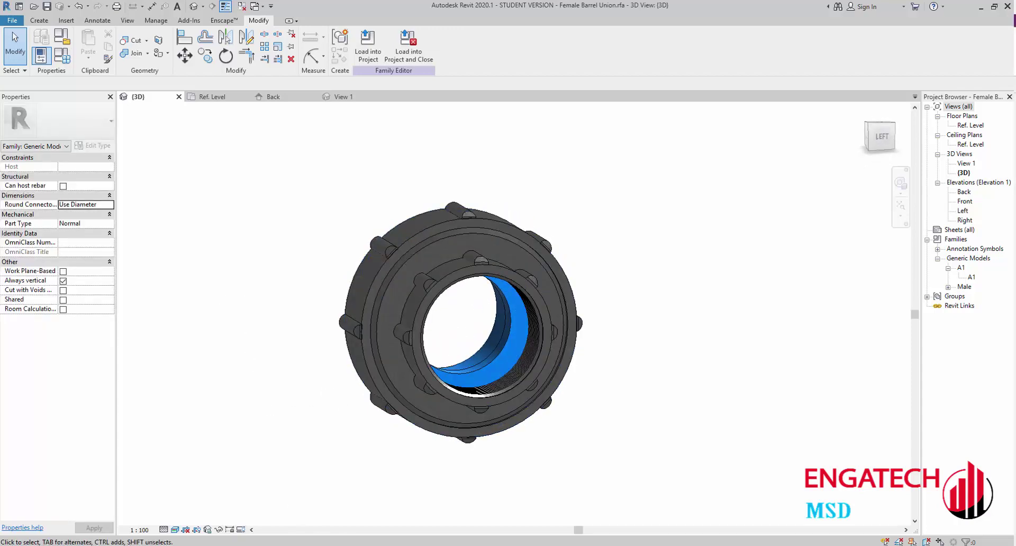
{"action": "key", "text": "alt+Tab"}
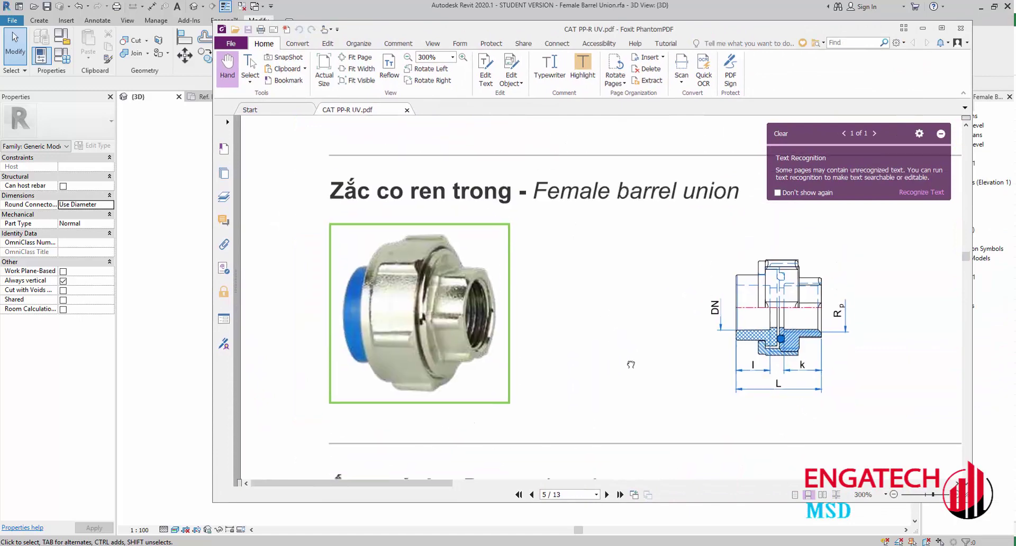
{"action": "left_click_drag", "start_coordinate": [300, 389], "coordinate": [298, 392]}
{"action": "left_click_drag", "start_coordinate": [642, 336], "coordinate": [389, 323]}
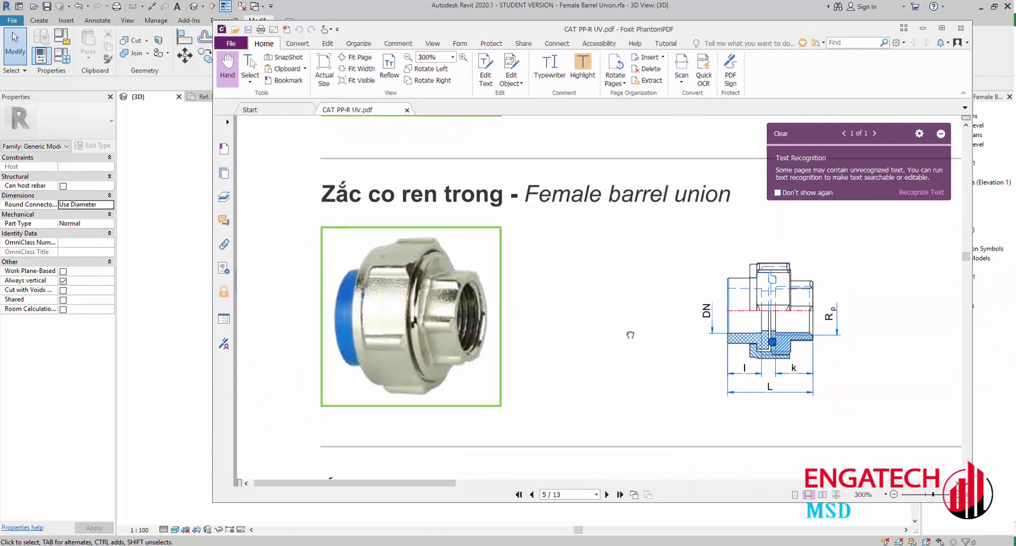
{"action": "left_click_drag", "start_coordinate": [704, 363], "coordinate": [477, 356]}
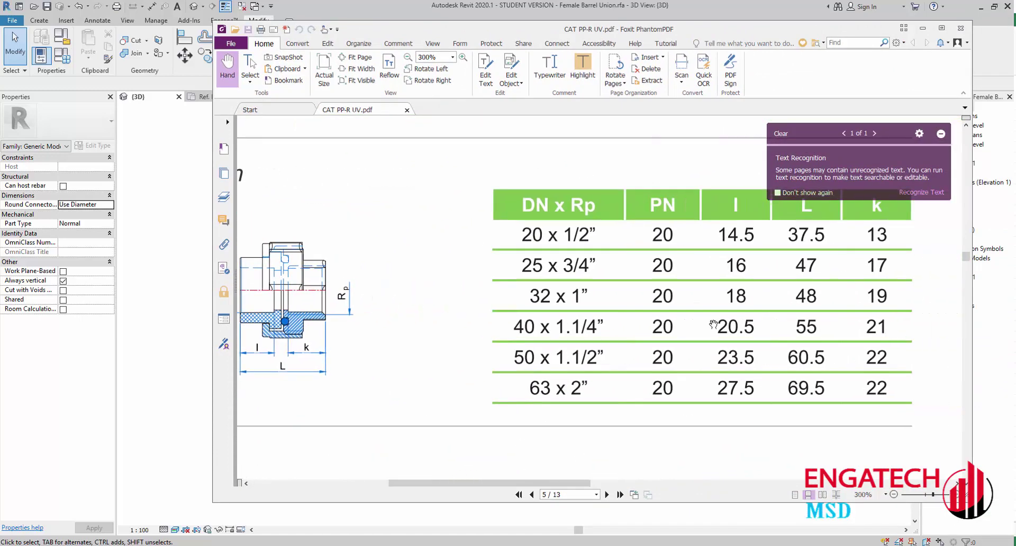
{"action": "left_click", "coordinate": [922, 32]}
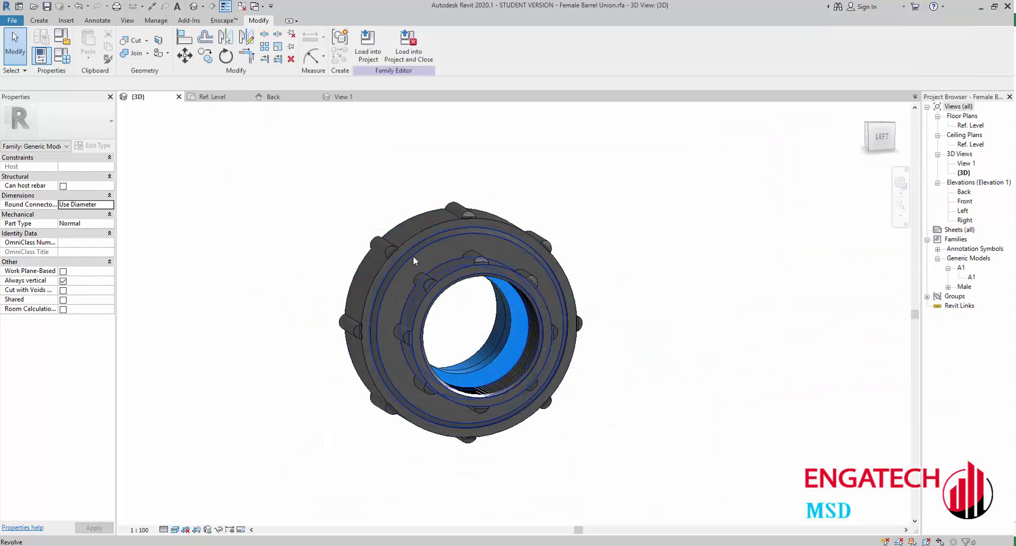
Select DN63x2" as the current family type and apply it to the union model.
{"action": "mouse_move", "coordinate": [412, 255]}
{"action": "middle_mouse_down", "text": "shift"}
{"action": "mouse_move", "coordinate": [561, 326]}
{"action": "mouse_move", "coordinate": [617, 427]}
{"action": "mouse_move", "coordinate": [453, 403]}
{"action": "mouse_move", "coordinate": [476, 344]}
{"action": "mouse_move", "coordinate": [503, 318]}
{"action": "middle_mouse_up", "text": "shift"}
{"action": "left_click", "coordinate": [40, 55]}
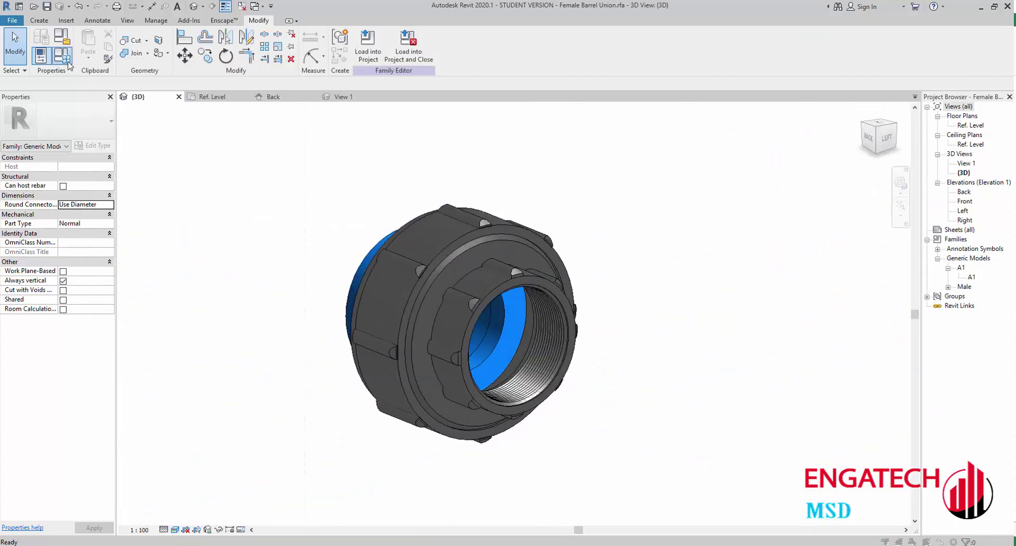
{"action": "left_click", "coordinate": [572, 36]}
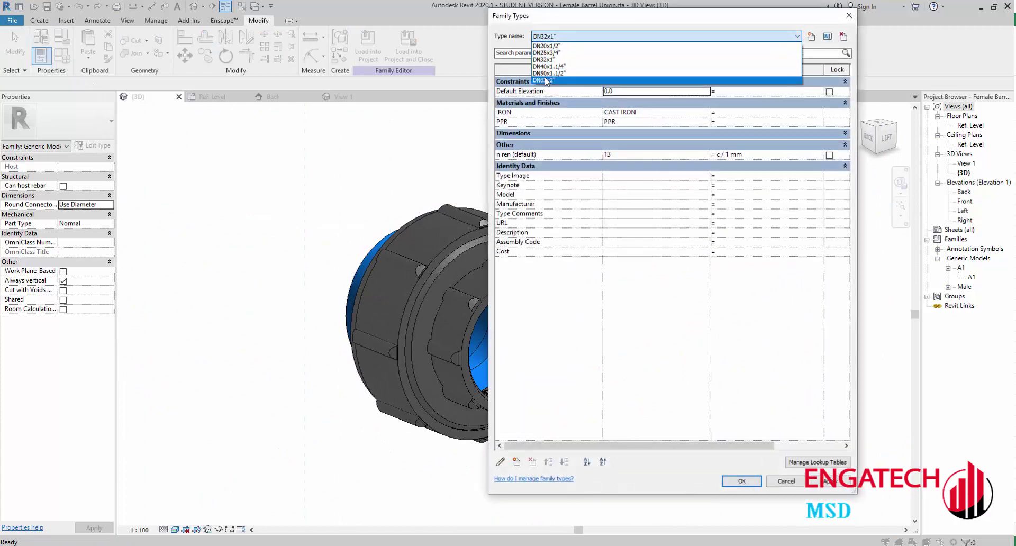
{"action": "left_click", "coordinate": [561, 78]}
{"action": "left_click", "coordinate": [580, 37]}
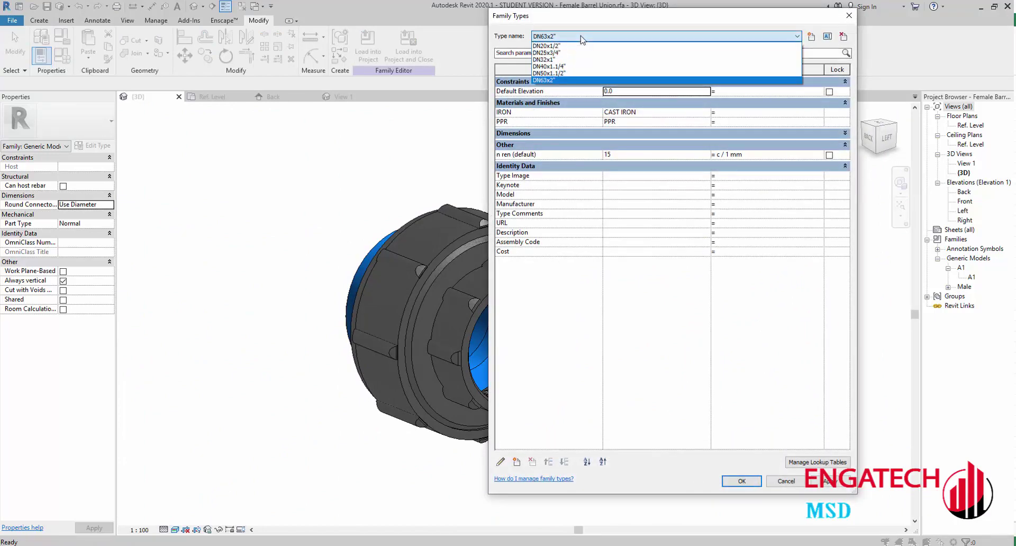
{"action": "left_click", "coordinate": [574, 75]}
{"action": "left_click", "coordinate": [829, 482]}
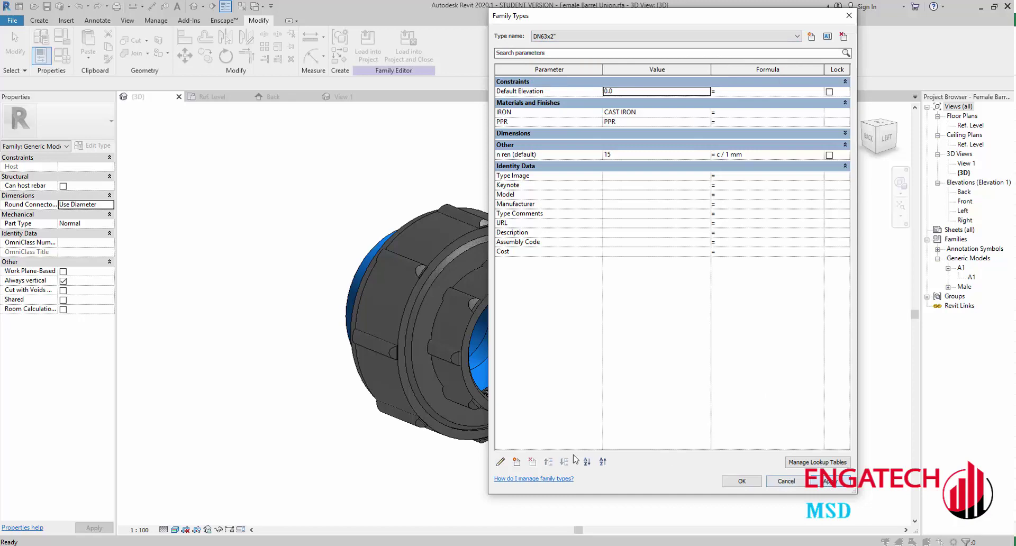
Close Family Types, orbit the union, and place the PPR_Female Union Excel table beside Revit.
{"action": "left_click", "coordinate": [749, 482]}
{"action": "mouse_move", "coordinate": [576, 405]}
{"action": "middle_mouse_down", "text": "shift"}
{"action": "mouse_move", "coordinate": [739, 476]}
{"action": "mouse_move", "coordinate": [739, 295]}
{"action": "mouse_move", "coordinate": [575, 394]}
{"action": "mouse_move", "coordinate": [507, 284]}
{"action": "middle_mouse_up", "text": "shift"}
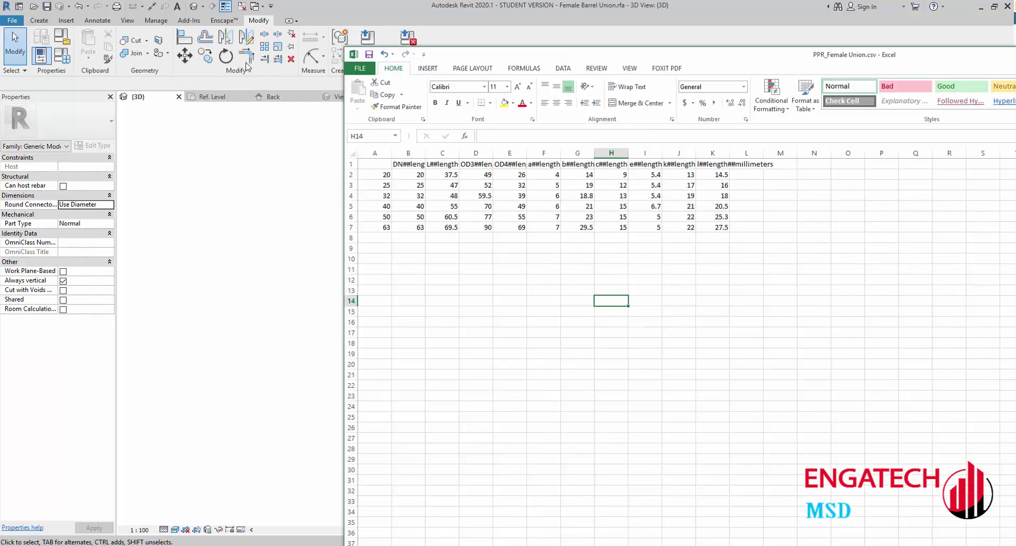
{"action": "mouse_move", "coordinate": [247, 66]}
{"action": "left_mouse_down"}
{"action": "mouse_move", "coordinate": [469, 53]}
{"action": "mouse_move", "coordinate": [1015, 56]}
{"action": "left_mouse_up"}
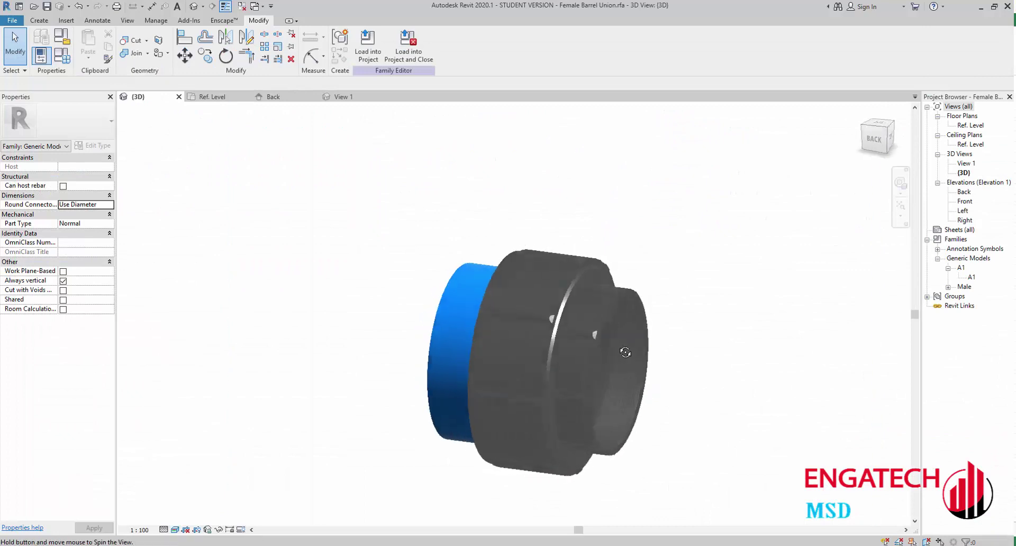
Delete the DN50x1.1/2", DN32x1", DN25x3/4" and DN63x2" types, then expand the Dimensions group.
{"action": "middle_click_drag", "start_coordinate": [524, 248], "coordinate": [545, 271], "text": "shift"}
{"action": "left_click", "coordinate": [62, 57]}
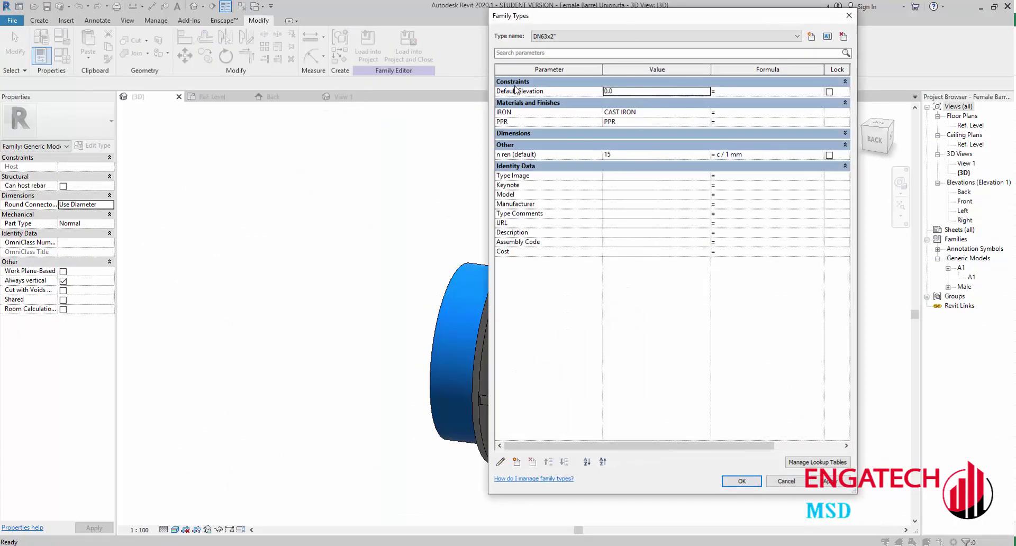
{"action": "left_click", "coordinate": [579, 36]}
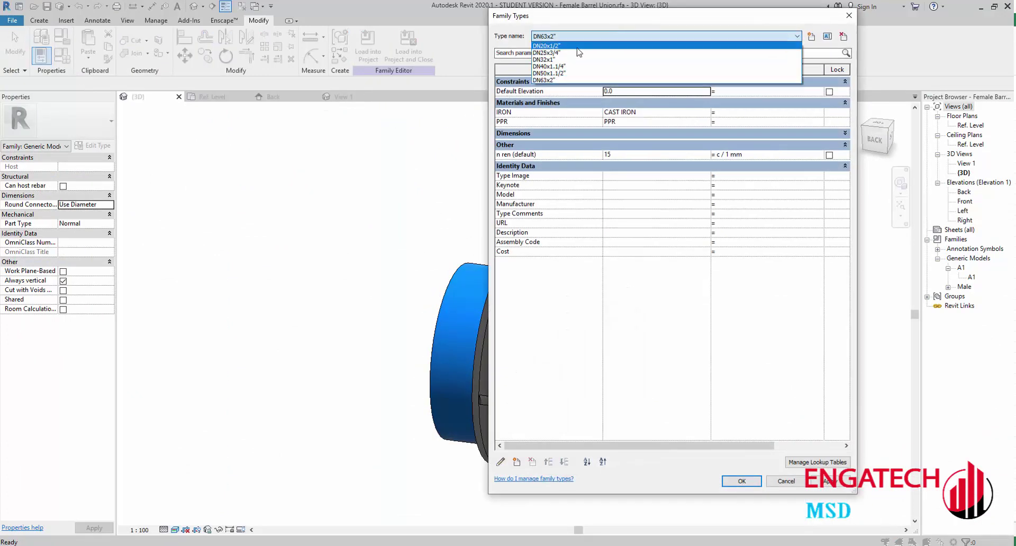
{"action": "left_click", "coordinate": [563, 73]}
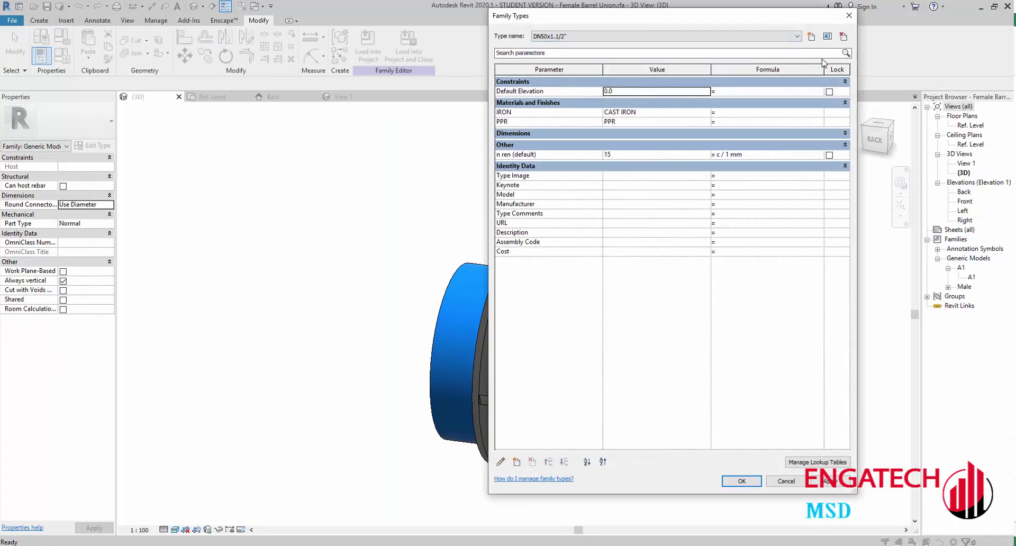
{"action": "left_click", "coordinate": [844, 37]}
{"action": "left_click", "coordinate": [845, 37]}
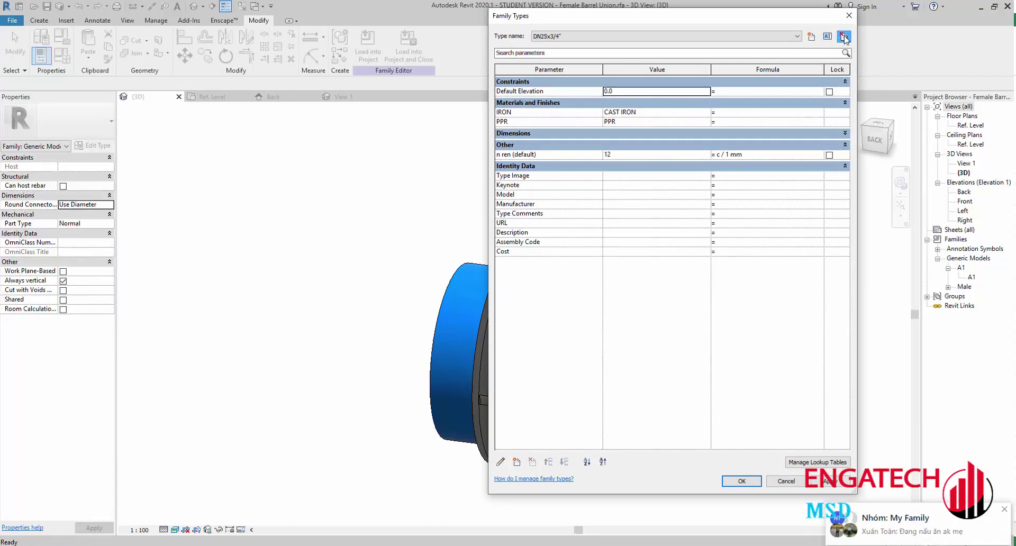
{"action": "left_click", "coordinate": [844, 38]}
{"action": "left_click", "coordinate": [844, 37]}
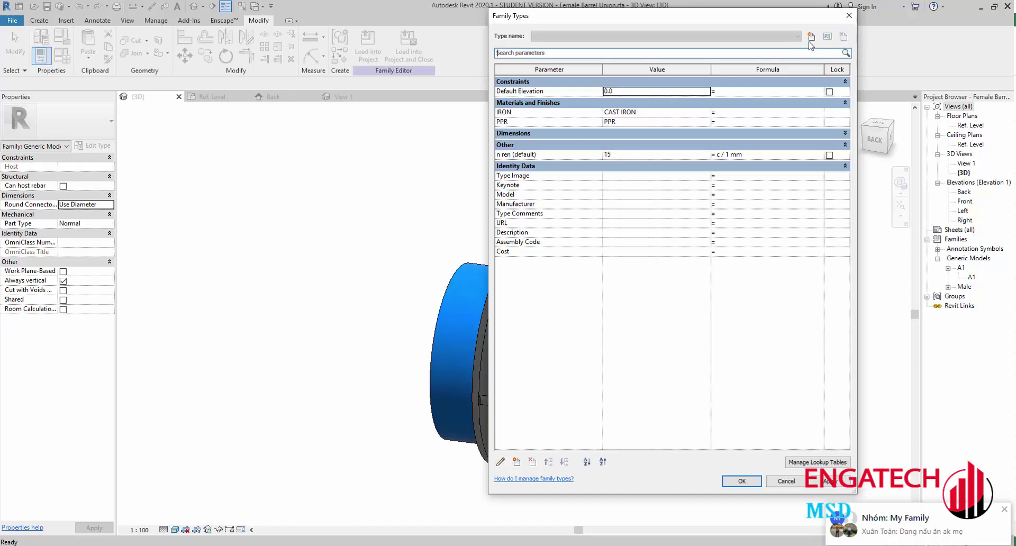
{"action": "left_click", "coordinate": [592, 137]}
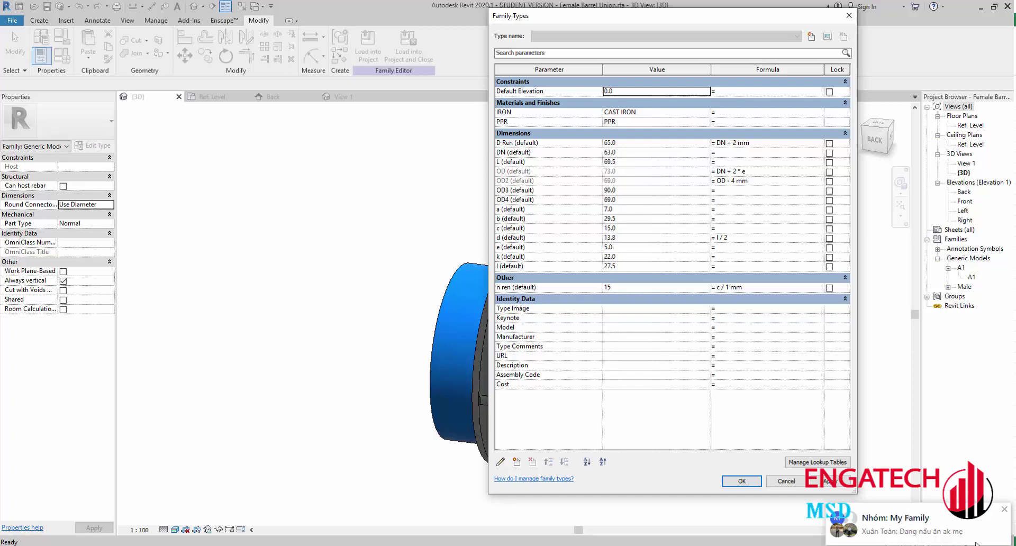
{"action": "left_click", "coordinate": [727, 152]}
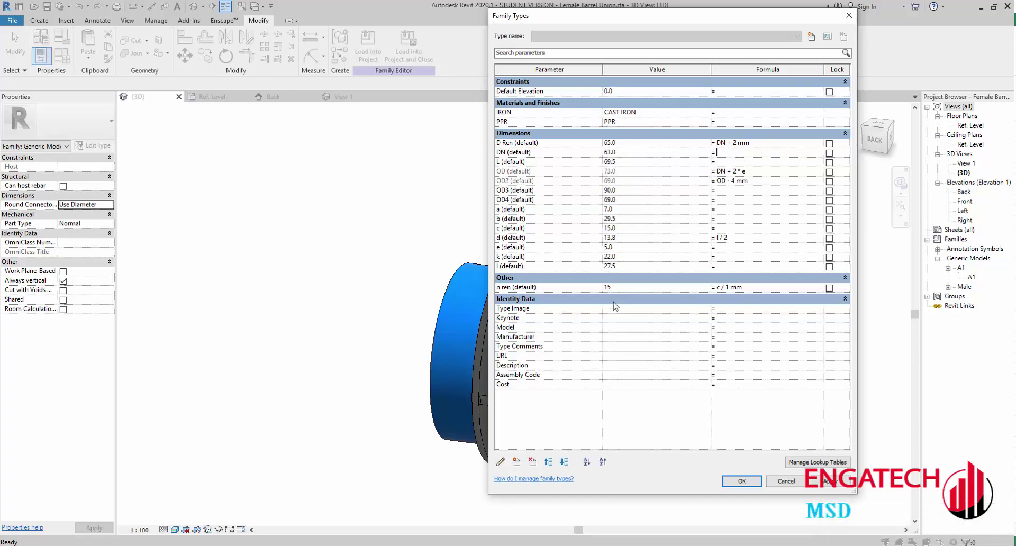
Create a Common-discipline Text type parameter named ENG.
{"action": "left_click", "coordinate": [517, 462]}
{"action": "type", "text": "E"}
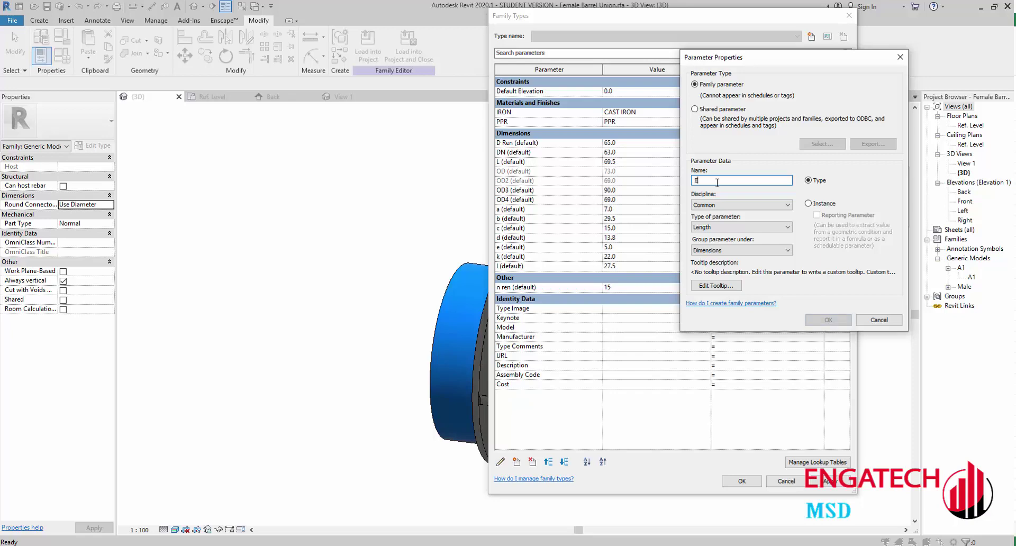
{"action": "type", "text": "NG"}
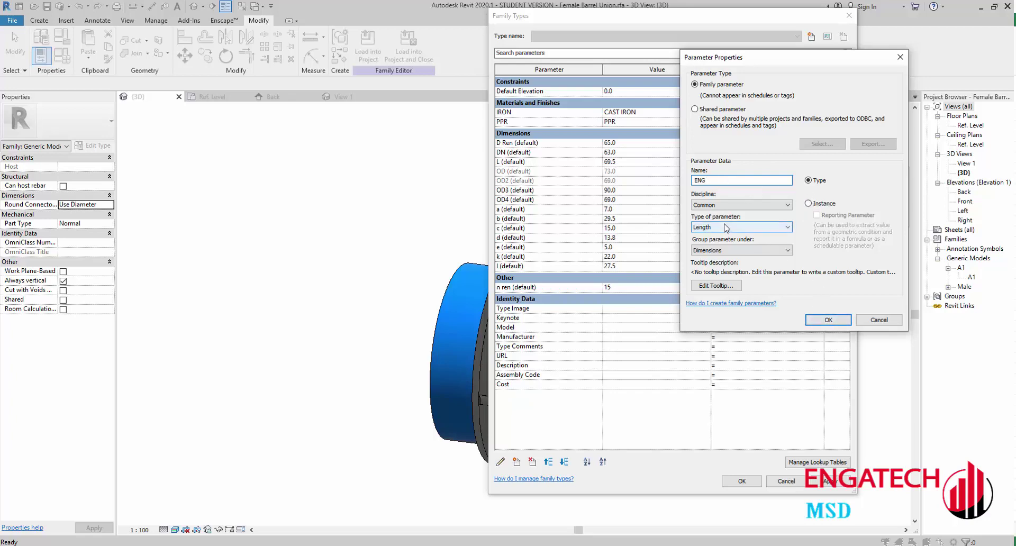
{"action": "left_click", "coordinate": [712, 206]}
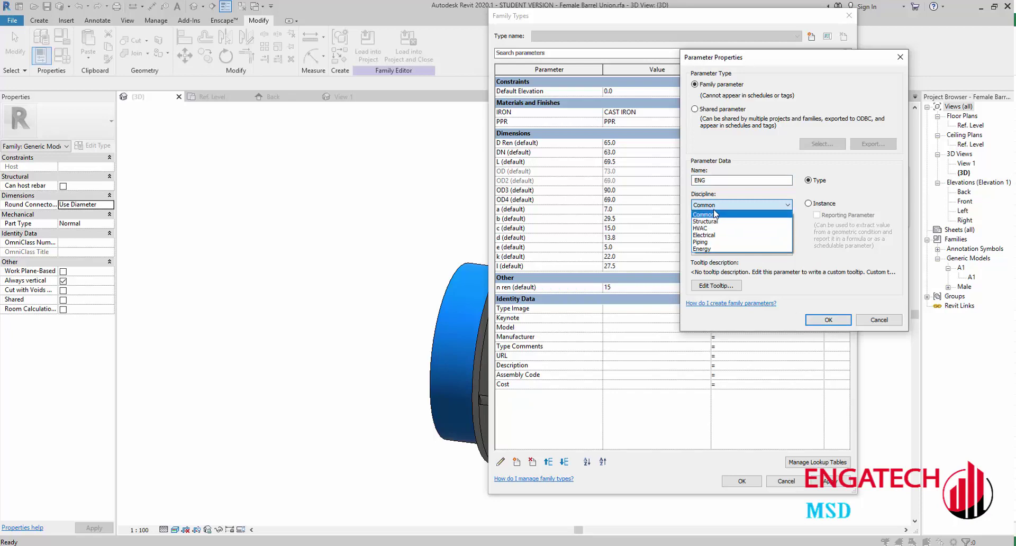
{"action": "left_click", "coordinate": [713, 216]}
{"action": "left_click", "coordinate": [828, 324]}
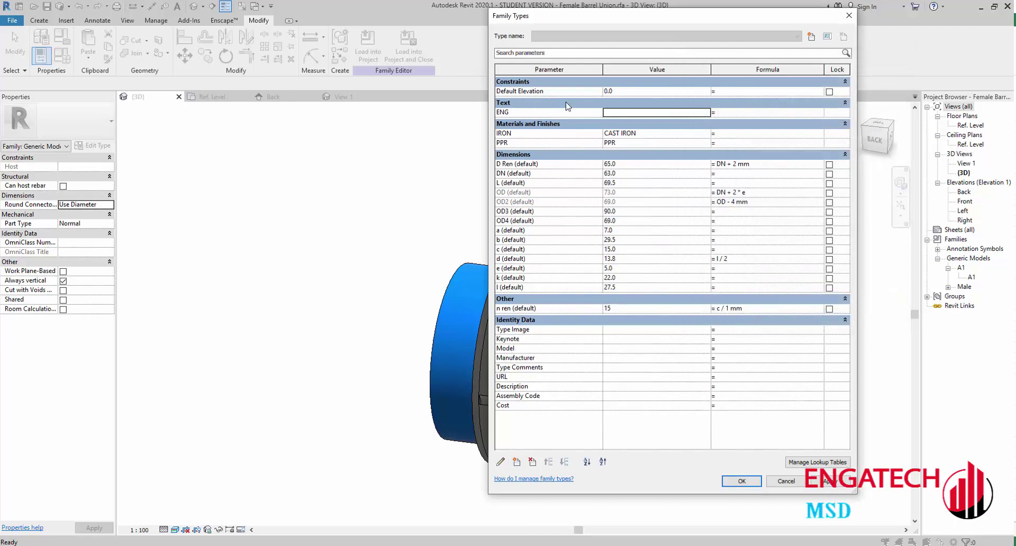
Import PPR_Female Union.csv as the family's lookup table.
{"action": "left_click", "coordinate": [818, 462]}
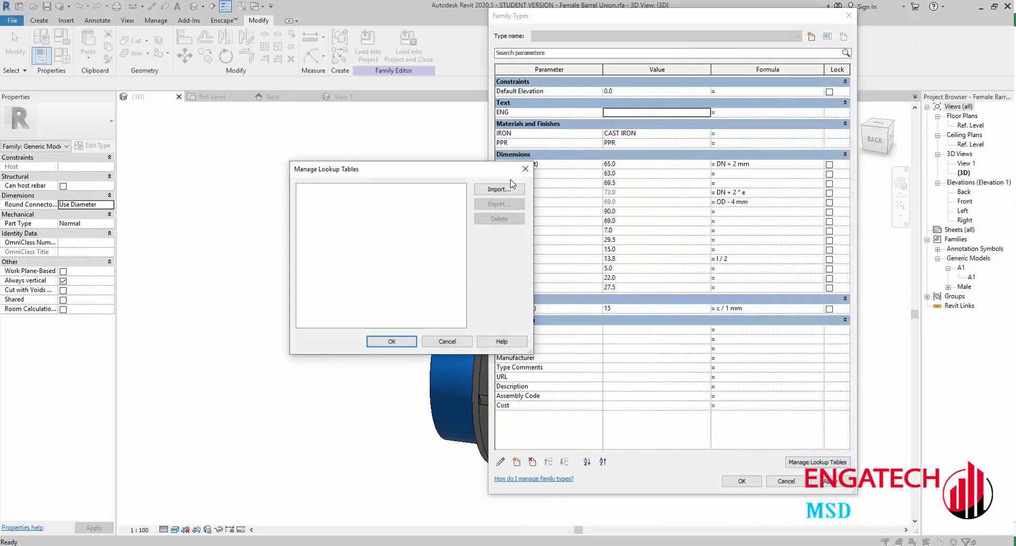
{"action": "key", "text": "Return"}
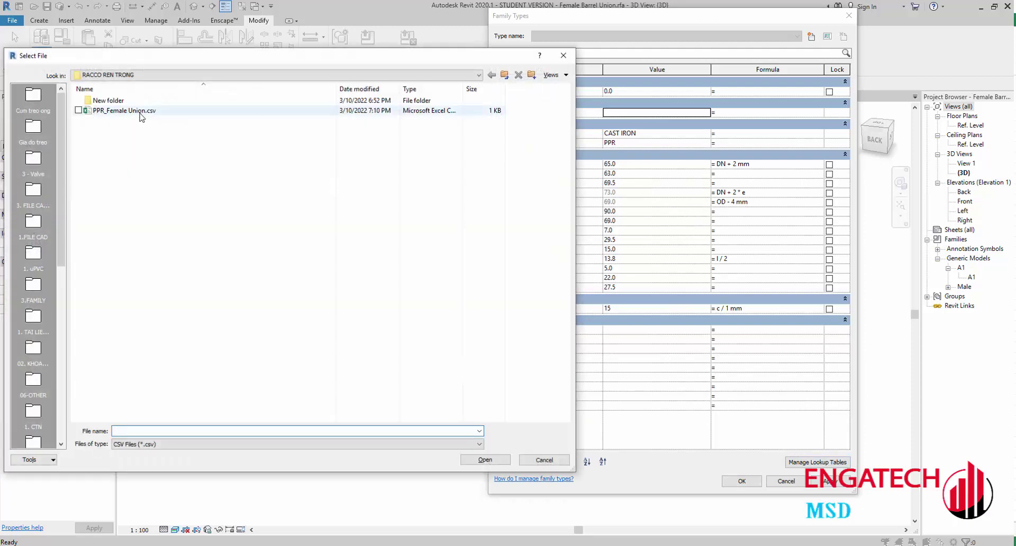
{"action": "left_click", "coordinate": [138, 111]}
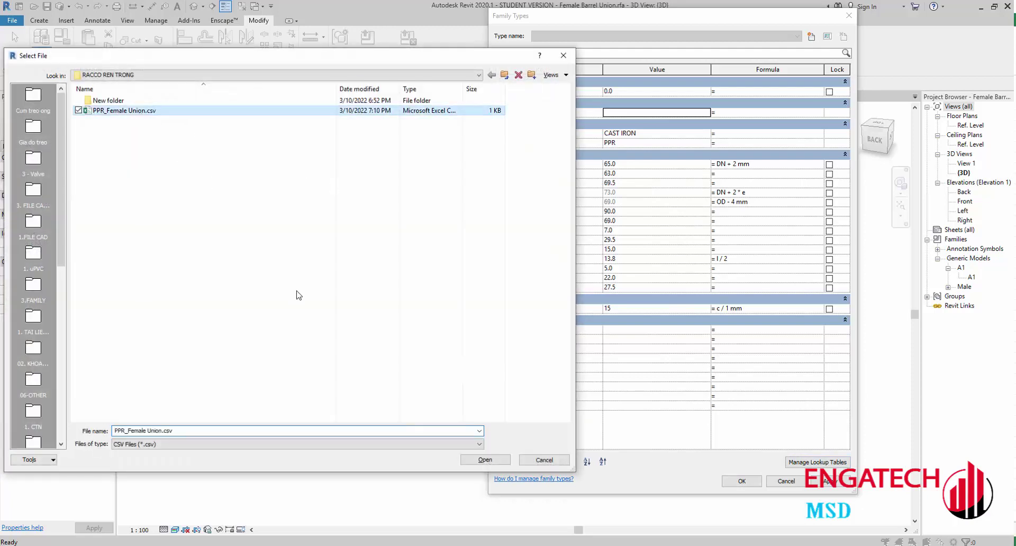
{"action": "left_click", "coordinate": [478, 460]}
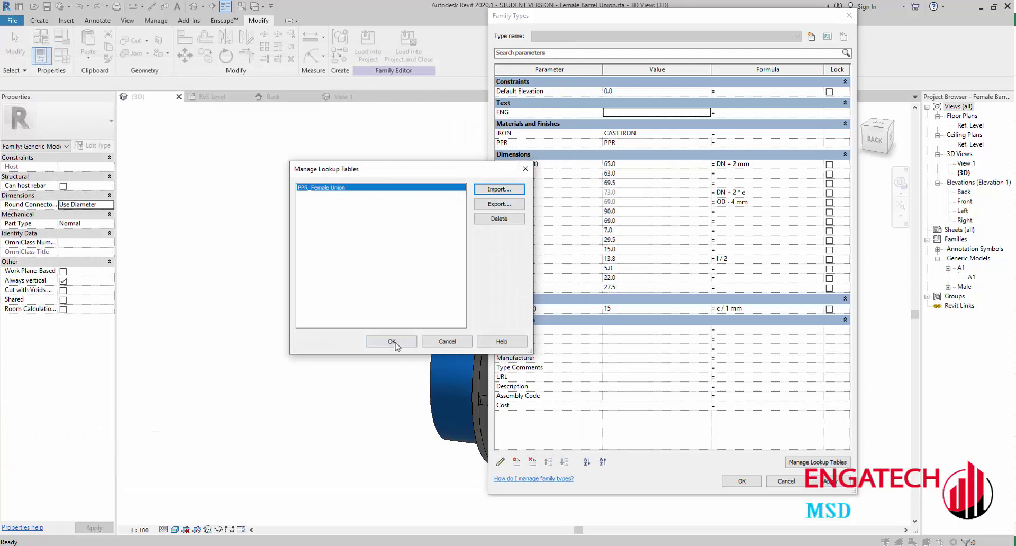
{"action": "left_click", "coordinate": [392, 342]}
{"action": "left_click", "coordinate": [629, 115]}
{"action": "type", "text": "PPR_Female Union"}
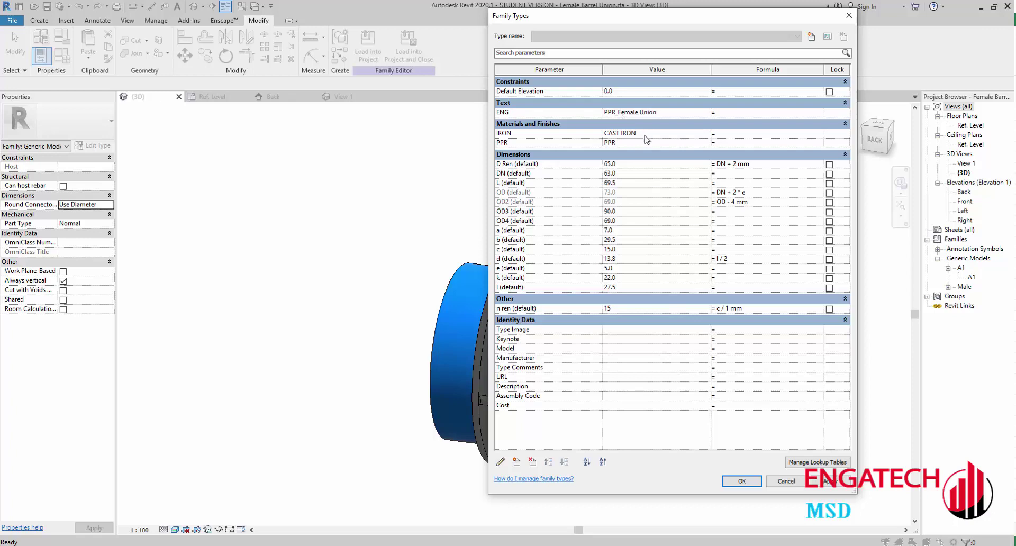
Enter PPR_Female Union as the ENG parameter value.
{"action": "left_click", "coordinate": [644, 134]}
{"action": "left_click", "coordinate": [736, 213]}
{"action": "left_click", "coordinate": [516, 113]}
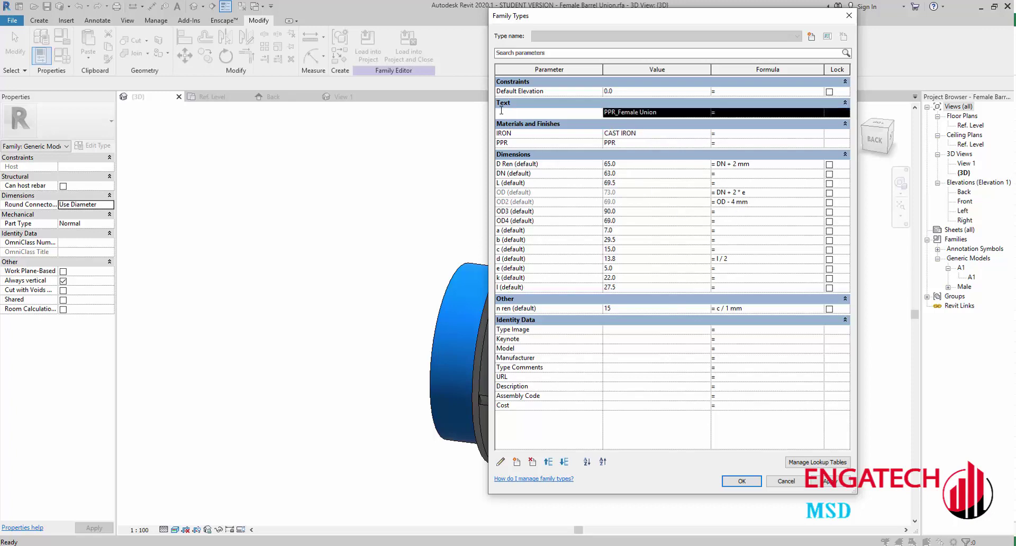
Give L a size_lookup formula reading the ENG table by DN.
{"action": "left_click", "coordinate": [727, 183]}
{"action": "type", "text": "size_lookup(EN"}
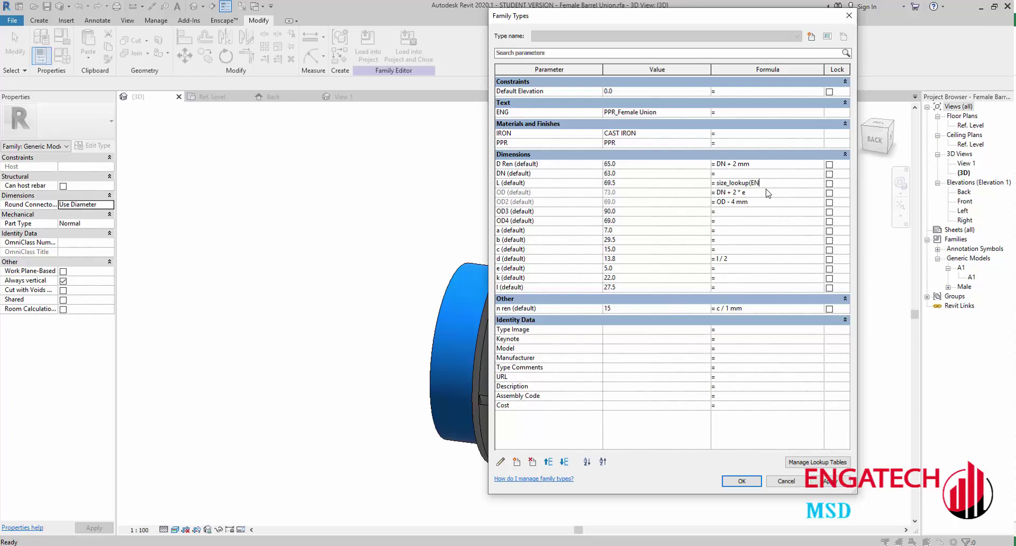
{"action": "type", "text": "G, \"L\", 0 mm, DN"}
{"action": "left_click", "coordinate": [732, 201]}
Copy the L lookup formula into OD3 and OD4, changing the column name to OD3 and OD4.
{"action": "left_click_drag", "start_coordinate": [810, 183], "coordinate": [705, 185]}
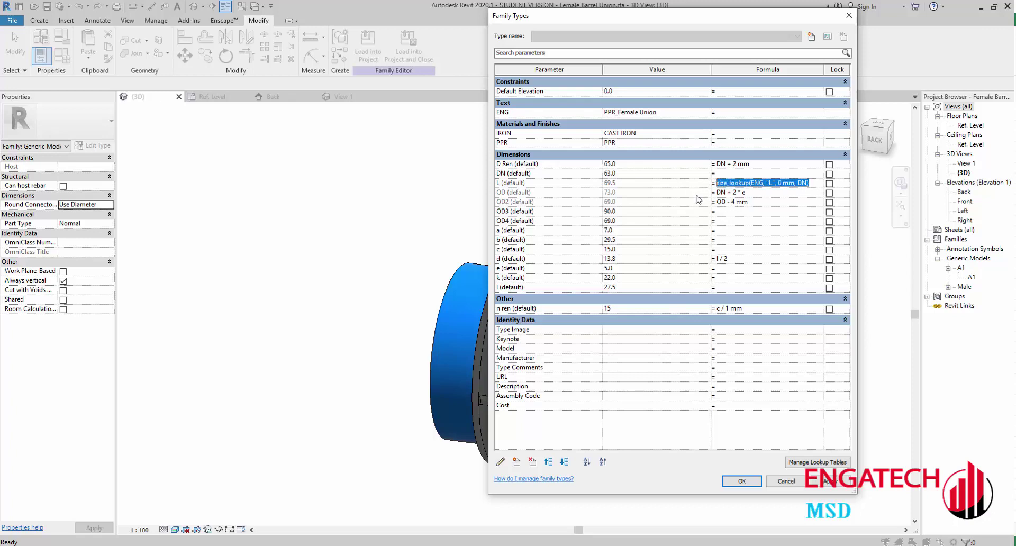
{"action": "left_click", "coordinate": [734, 211]}
{"action": "type", "text": "size_lookup(ENG, \"L\", 0 mm, DN)"}
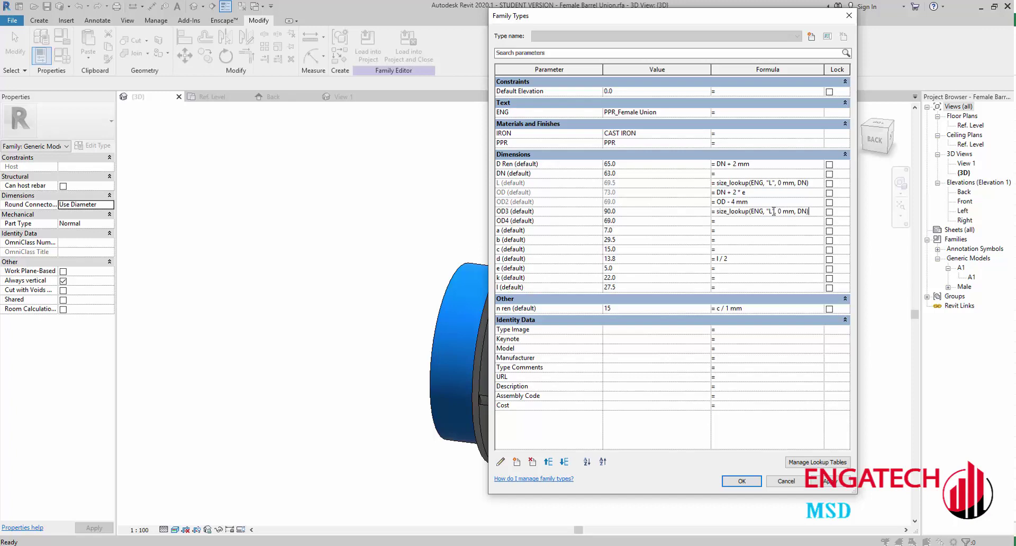
{"action": "key", "text": "BackSpace"}
{"action": "type", "text": "OD3"}
{"action": "left_click", "coordinate": [759, 223]}
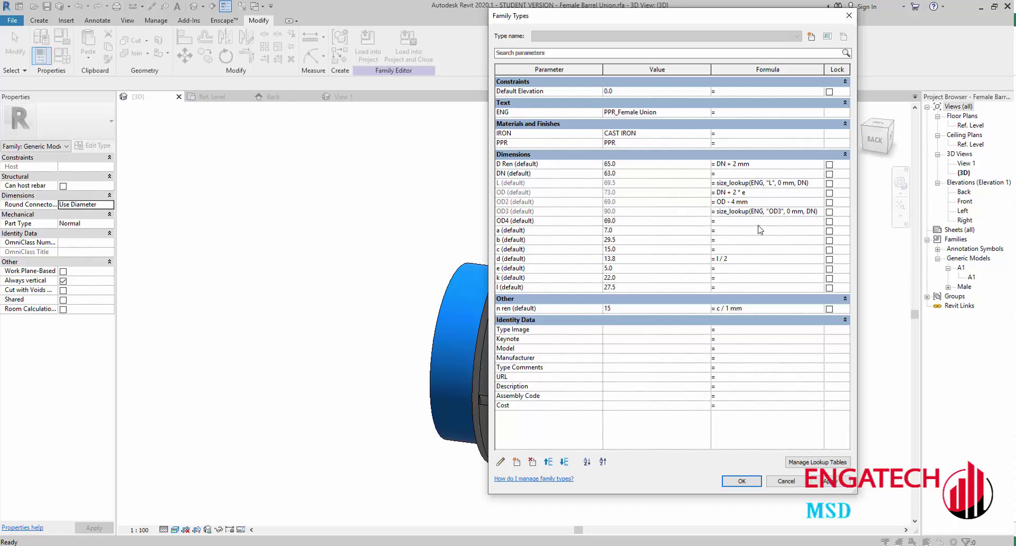
{"action": "type", "text": "size_lookup(ENG, \"L\", 0 mm, DN)"}
{"action": "key", "text": "BackSpace"}
{"action": "type", "text": "OD"}
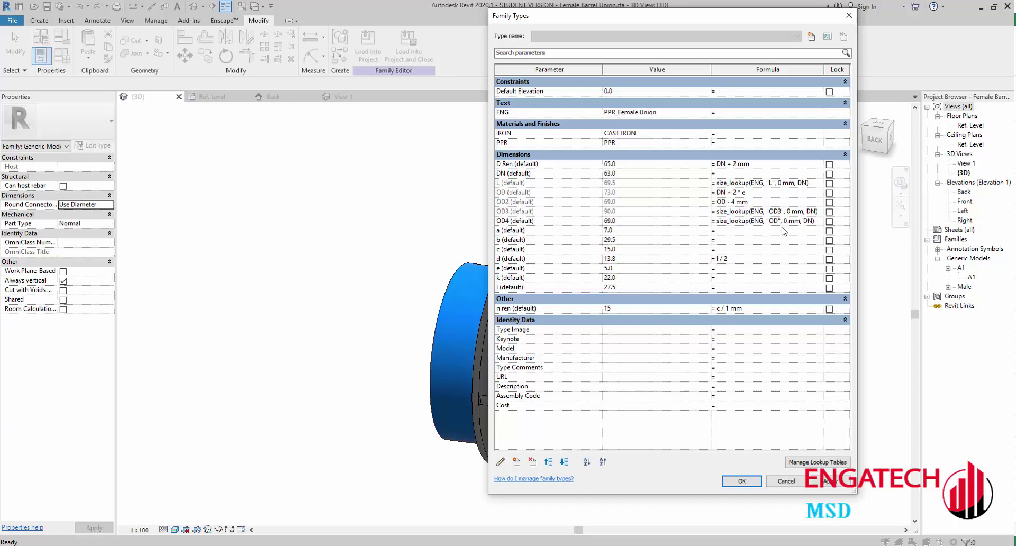
{"action": "type", "text": "4"}
Paste the ENG size_lookup formula into a, b and c, changing the column name to each.
{"action": "left_click", "coordinate": [724, 232]}
{"action": "type", "text": "size_lookup(ENG, \"L\", 0 mm, DN)"}
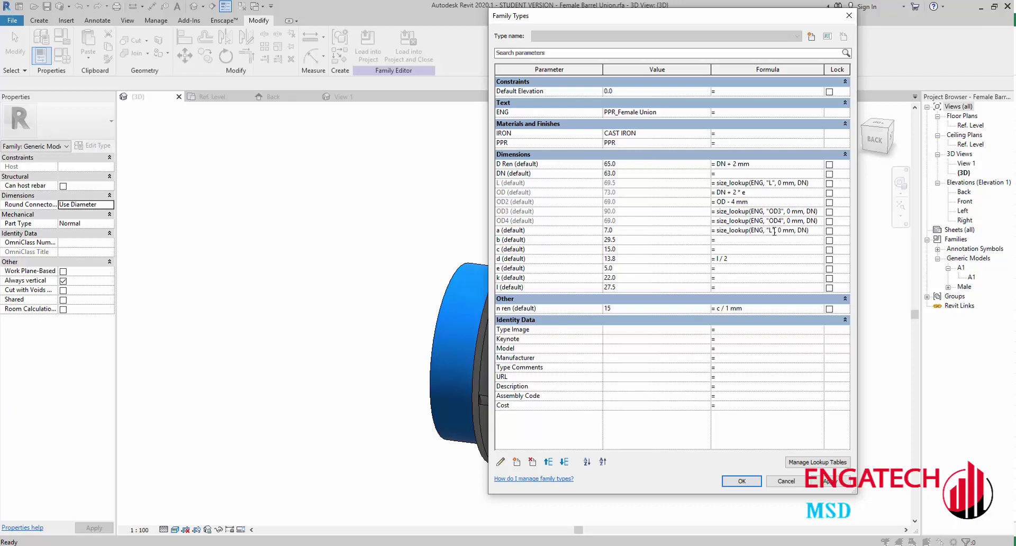
{"action": "key", "text": "BackSpace"}
{"action": "type", "text": "A"}
{"action": "key", "text": "BackSpace"}
{"action": "type", "text": "a"}
{"action": "left_click", "coordinate": [759, 242]}
{"action": "type", "text": "size_lookup(ENG, \"L\", 0 mm, DN)"}
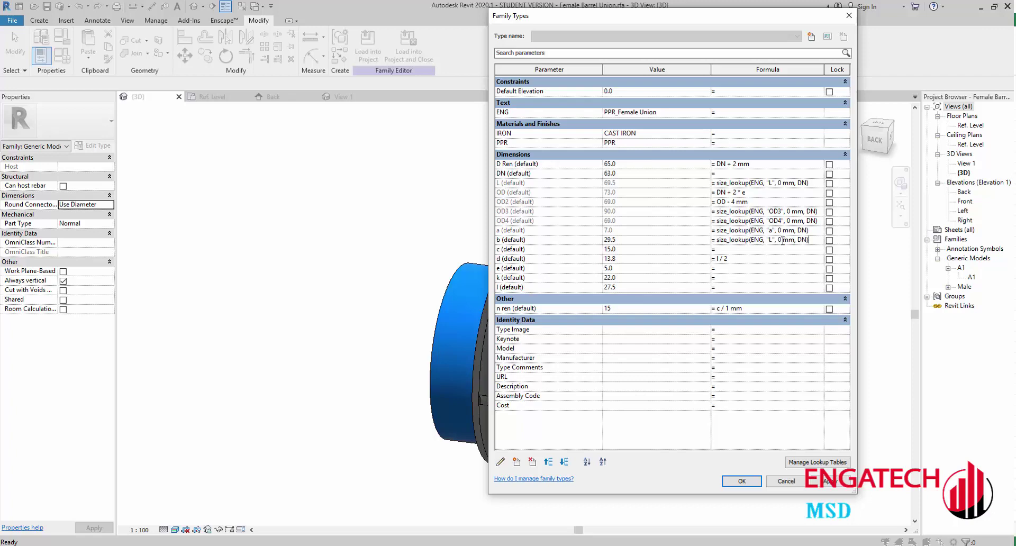
{"action": "double_click", "coordinate": [777, 240]}
{"action": "type", "text": "b"}
{"action": "left_click", "coordinate": [757, 253]}
{"action": "type", "text": "size_lookup(ENG, \"L\", 0 mm, DN)"}
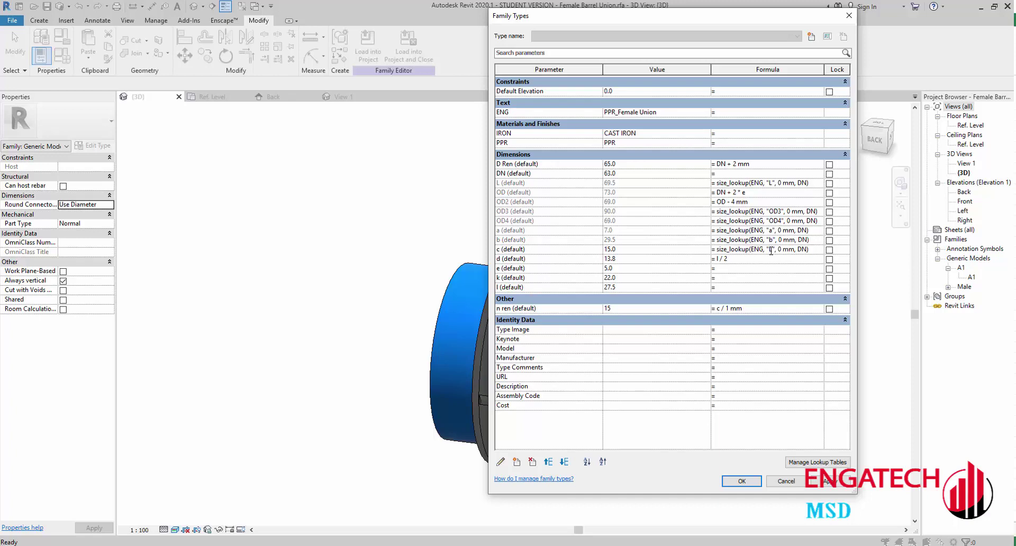
{"action": "double_click", "coordinate": [771, 249]}
{"action": "type", "text": "c"}
Give e, k and l the same ENG size_lookup formula and accept the Family Types changes.
{"action": "left_click", "coordinate": [743, 270]}
{"action": "type", "text": "size_lookup(ENG, \"L\", 0 mm, DN)"}
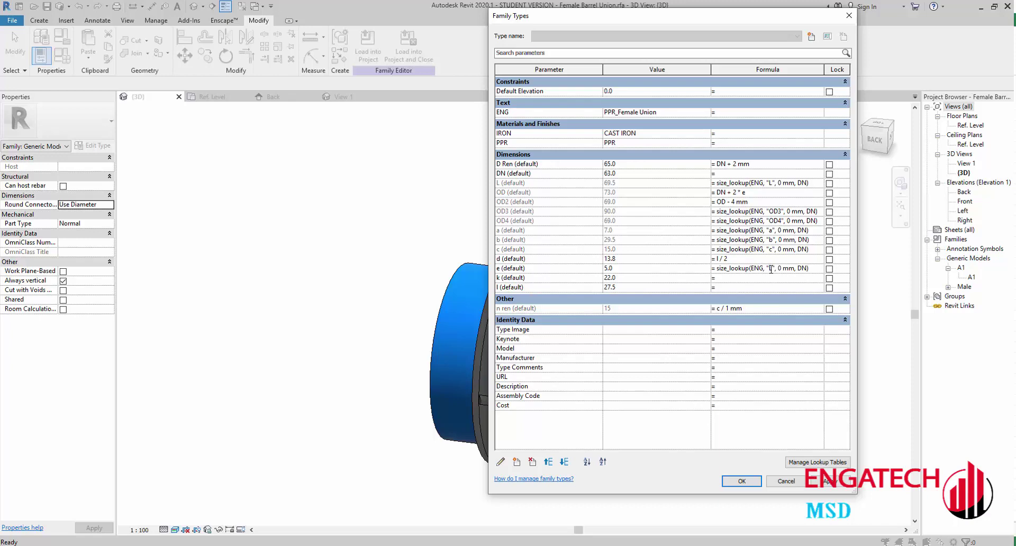
{"action": "key", "text": "BackSpace"}
{"action": "type", "text": "e"}
{"action": "left_click", "coordinate": [764, 279]}
{"action": "type", "text": "size_lookup(ENG, \"L\", 0 mm, DN)"}
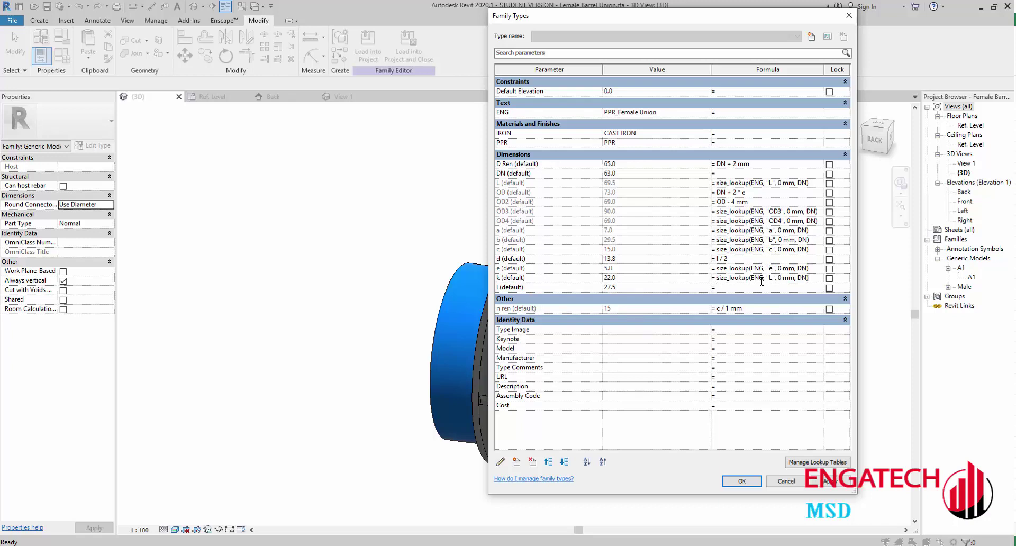
{"action": "key", "text": "BackSpace"}
{"action": "type", "text": "k"}
{"action": "left_click", "coordinate": [768, 289]}
{"action": "type", "text": "size_lookup(ENG, \"L\", 0 mm, DN)"}
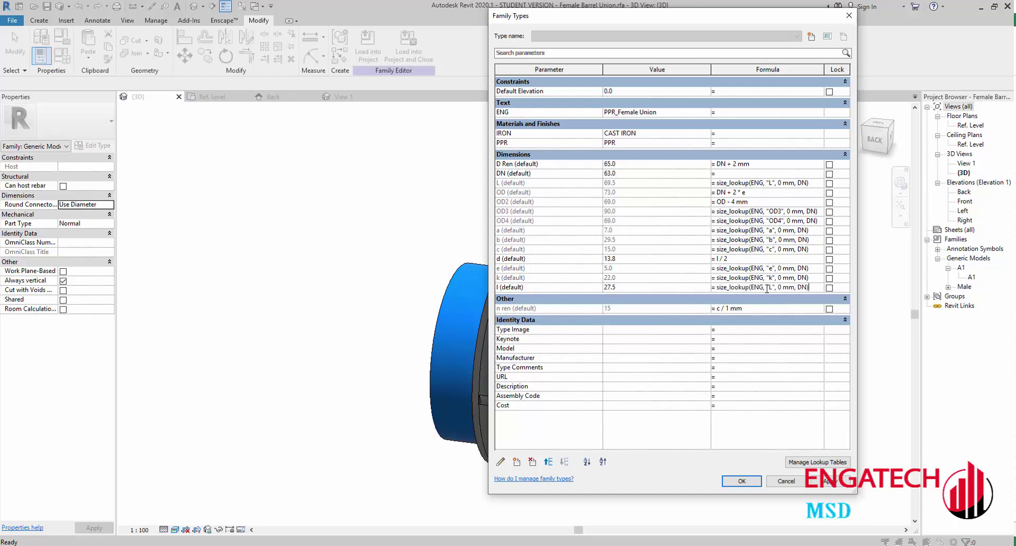
{"action": "key", "text": "BackSpace"}
{"action": "type", "text": "l"}
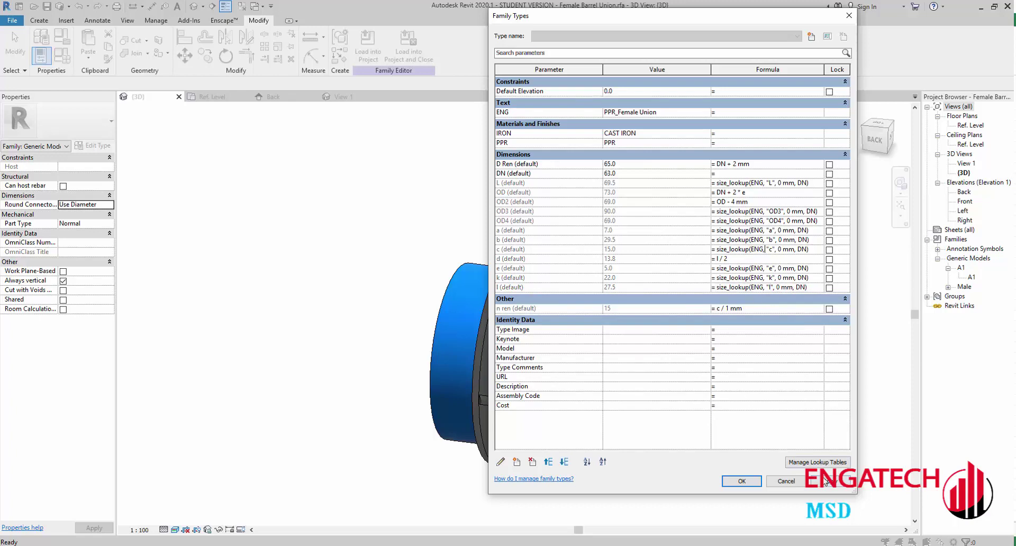
{"action": "left_click", "coordinate": [738, 483]}
{"action": "left_click", "coordinate": [739, 483]}
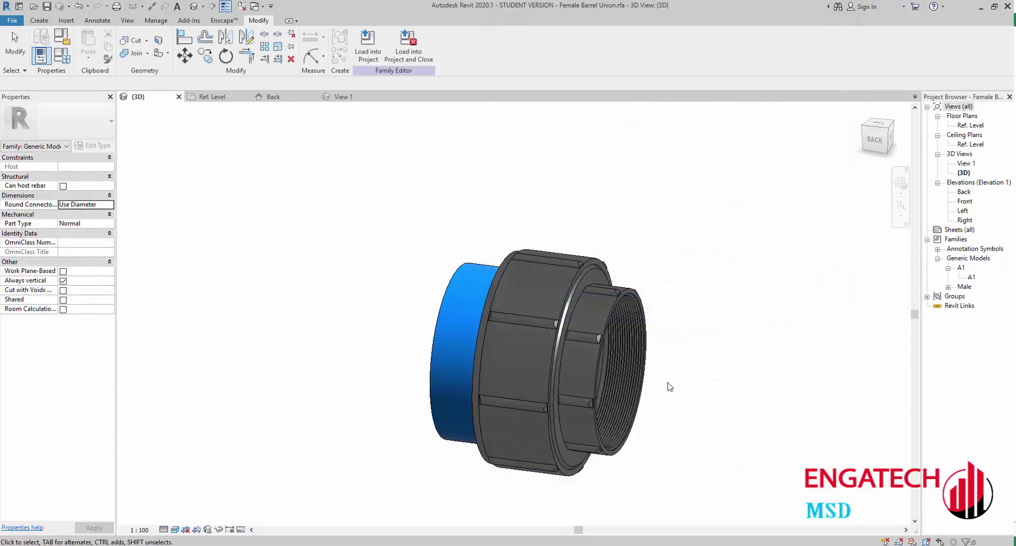
{"action": "mouse_move", "coordinate": [670, 386]}
{"action": "middle_mouse_down", "text": "shift"}
{"action": "mouse_move", "coordinate": [523, 384]}
{"action": "mouse_move", "coordinate": [456, 427]}
{"action": "middle_mouse_up", "text": "shift"}
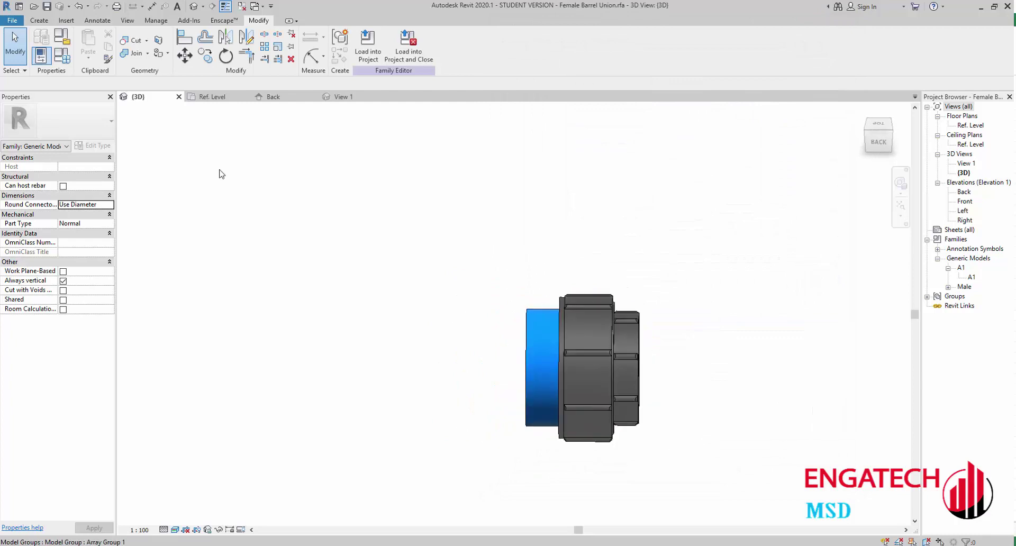
Change DN to 50 and apply it so the lookup dimensions recalculate.
{"action": "left_click", "coordinate": [62, 55]}
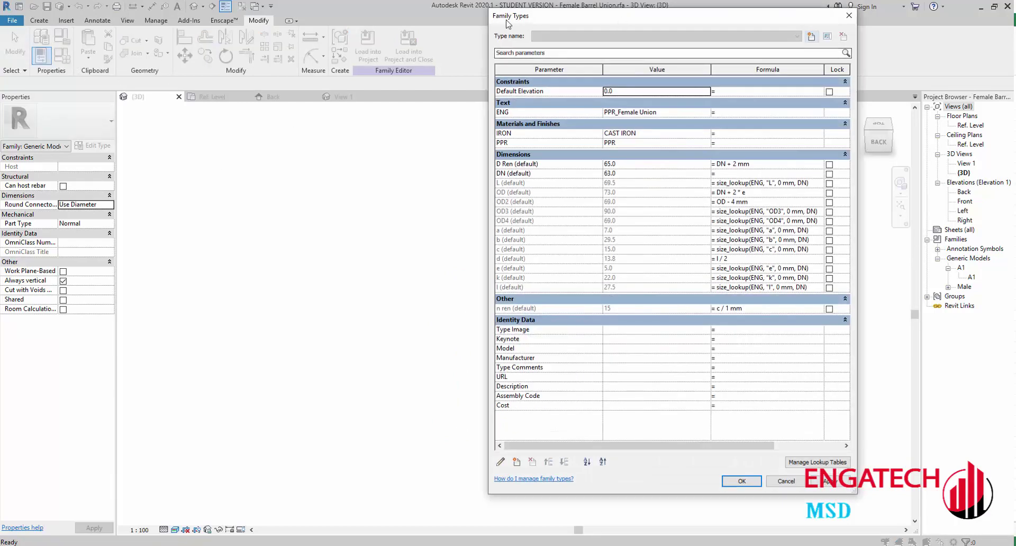
{"action": "left_click_drag", "start_coordinate": [624, 26], "coordinate": [164, 26]}
{"action": "left_click", "coordinate": [164, 180]}
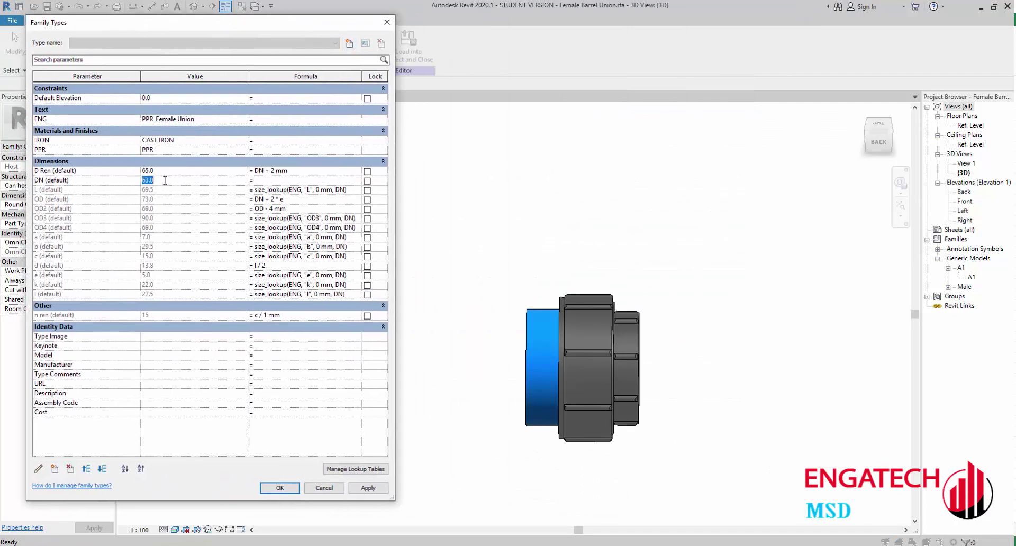
{"action": "type", "text": "50"}
{"action": "key", "text": "Tab"}
{"action": "left_click", "coordinate": [381, 491]}
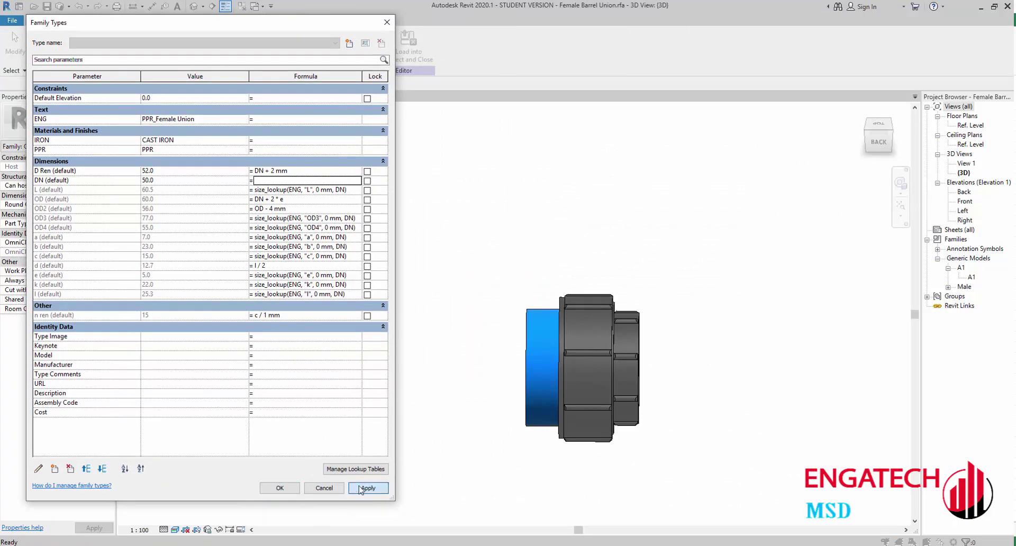
{"action": "left_click", "coordinate": [281, 488]}
Orbit to inspect the resized union's opening, toggle the Properties panel, and reopen Family Types.
{"action": "mouse_move", "coordinate": [438, 309]}
{"action": "middle_mouse_down", "text": "shift"}
{"action": "mouse_move", "coordinate": [463, 454]}
{"action": "mouse_move", "coordinate": [680, 451]}
{"action": "mouse_move", "coordinate": [351, 249]}
{"action": "middle_mouse_up", "text": "shift"}
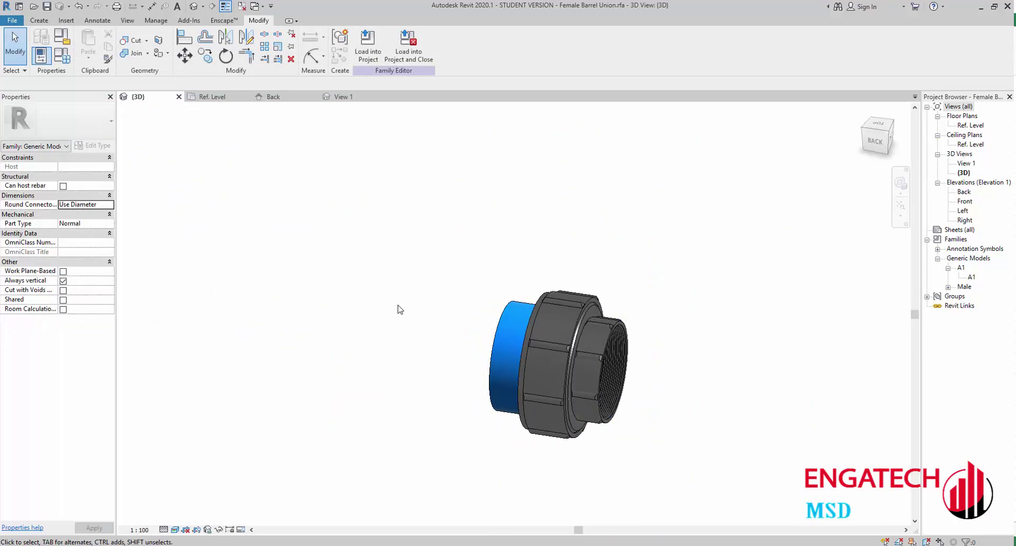
{"action": "mouse_move", "coordinate": [653, 408]}
{"action": "middle_mouse_down", "text": "shift"}
{"action": "mouse_move", "coordinate": [587, 220]}
{"action": "mouse_move", "coordinate": [444, 344]}
{"action": "middle_mouse_up", "text": "shift"}
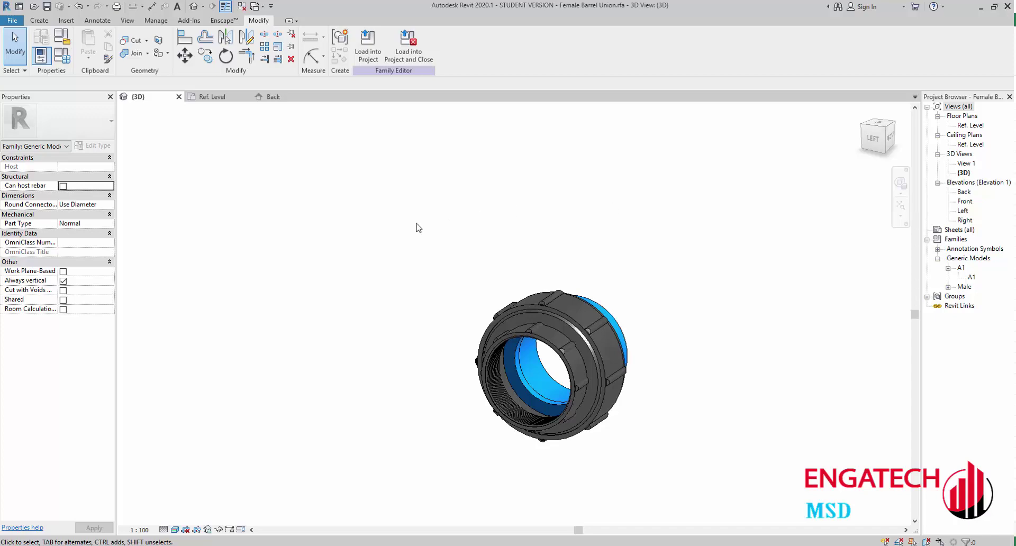
{"action": "left_click", "coordinate": [51, 60]}
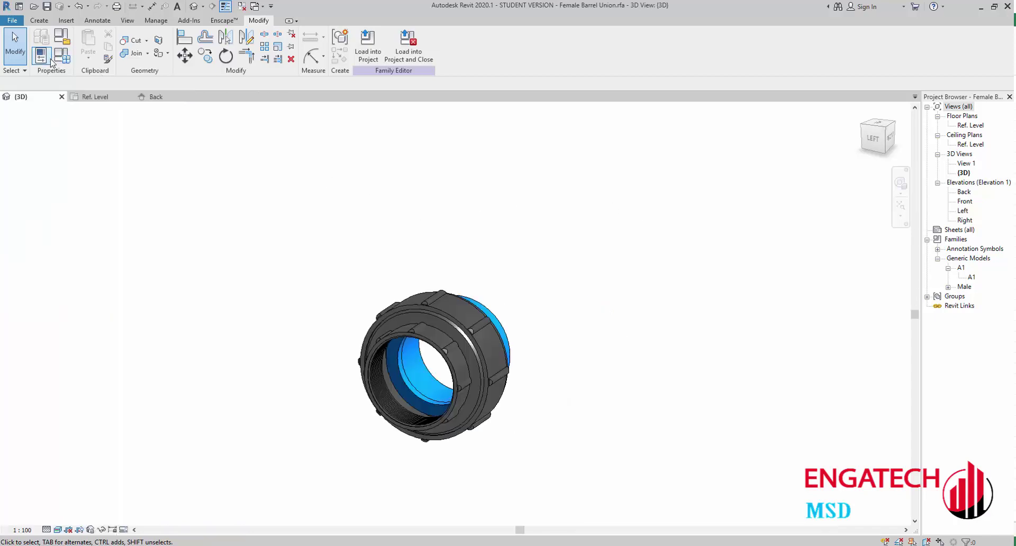
{"action": "left_click", "coordinate": [52, 60]}
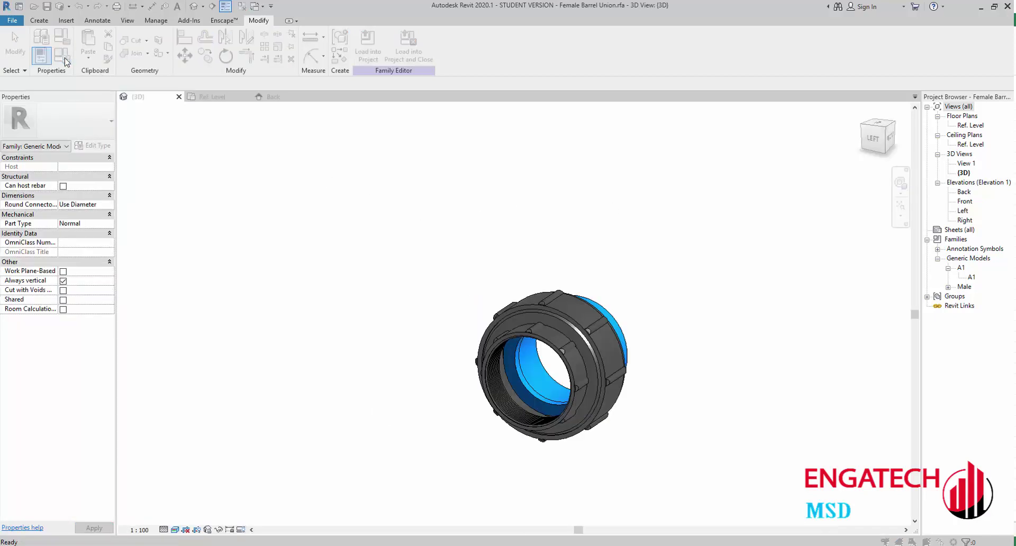
{"action": "left_click", "coordinate": [62, 55]}
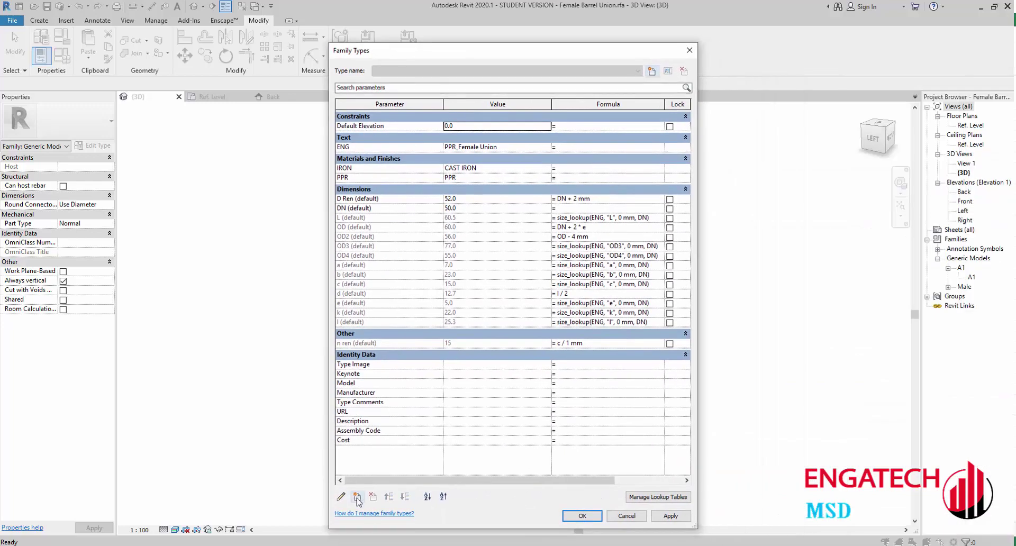
Add an Engatech_Author instance parameter, then delete it for having the wrong type.
{"action": "left_click", "coordinate": [358, 498]}
{"action": "left_click_drag", "start_coordinate": [740, 64], "coordinate": [549, 56]}
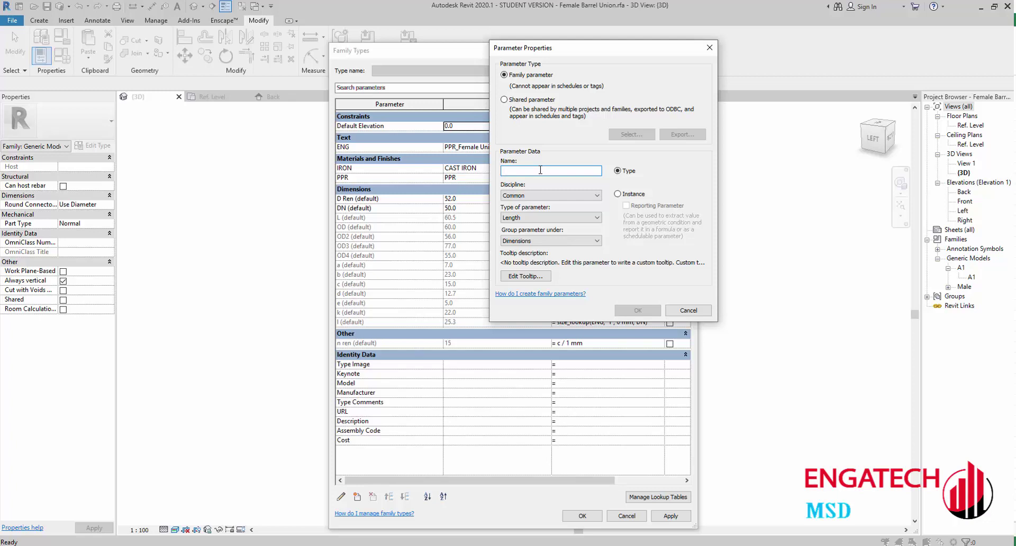
{"action": "type", "text": "En"}
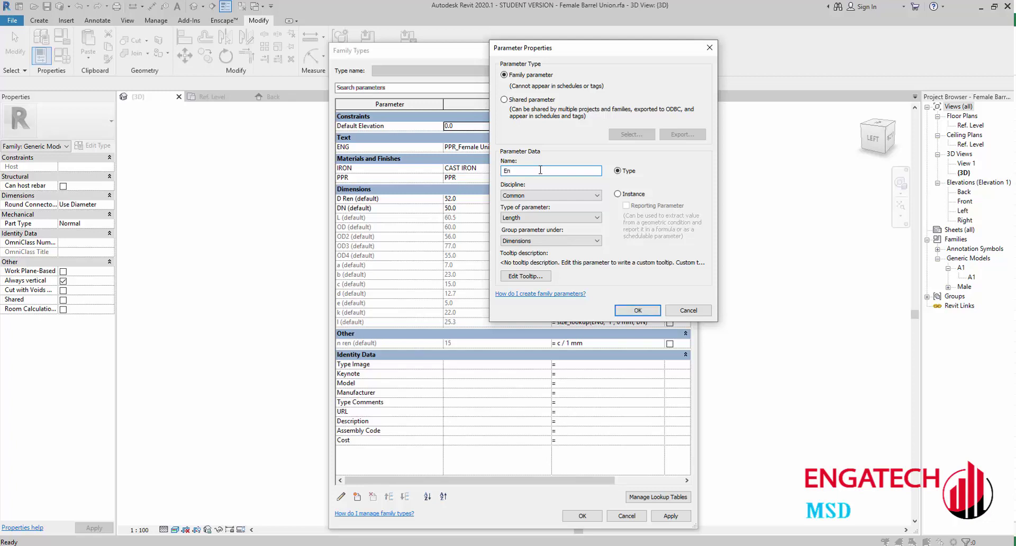
{"action": "type", "text": "_Author"}
{"action": "left_click", "coordinate": [619, 194]}
{"action": "left_click", "coordinate": [629, 313]}
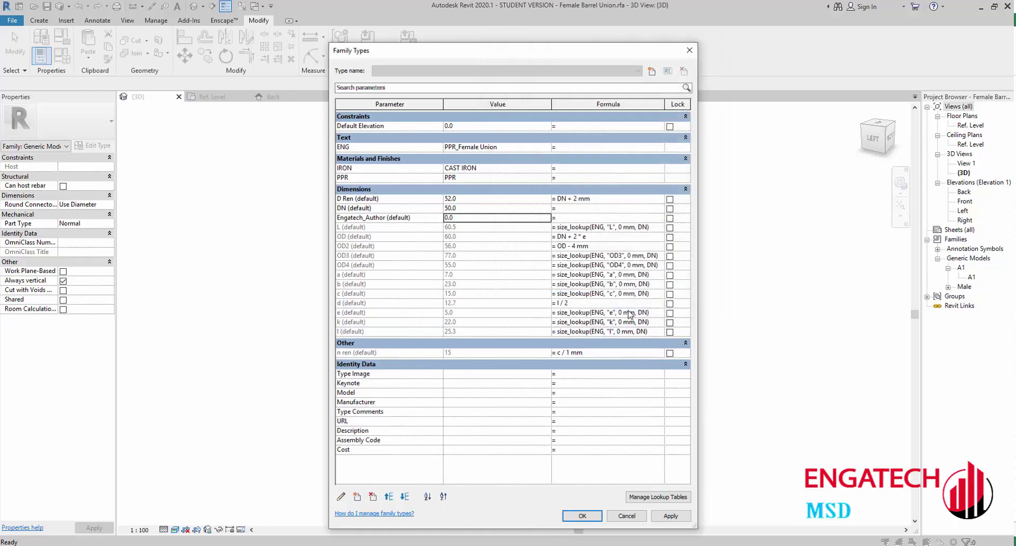
{"action": "left_click", "coordinate": [429, 219]}
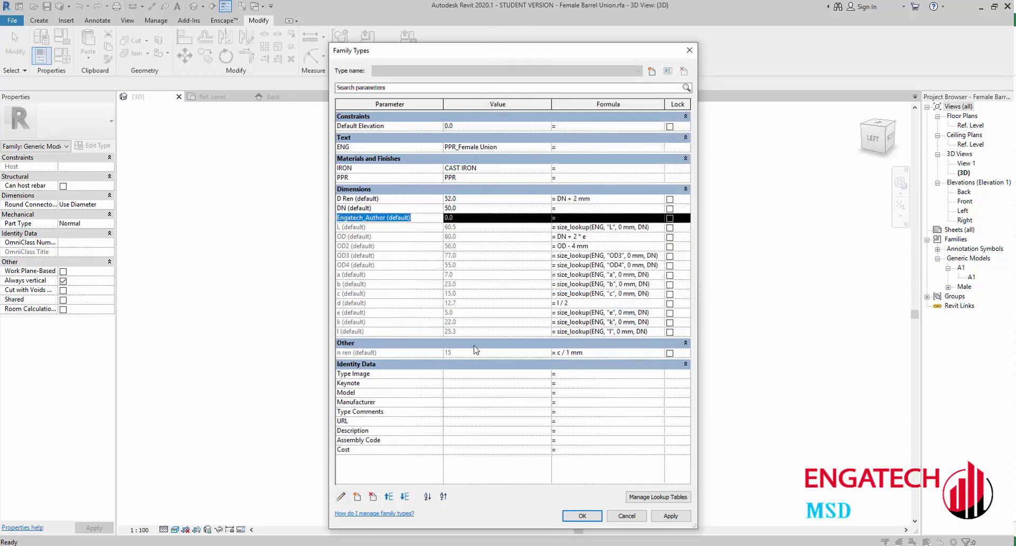
{"action": "left_click", "coordinate": [373, 497]}
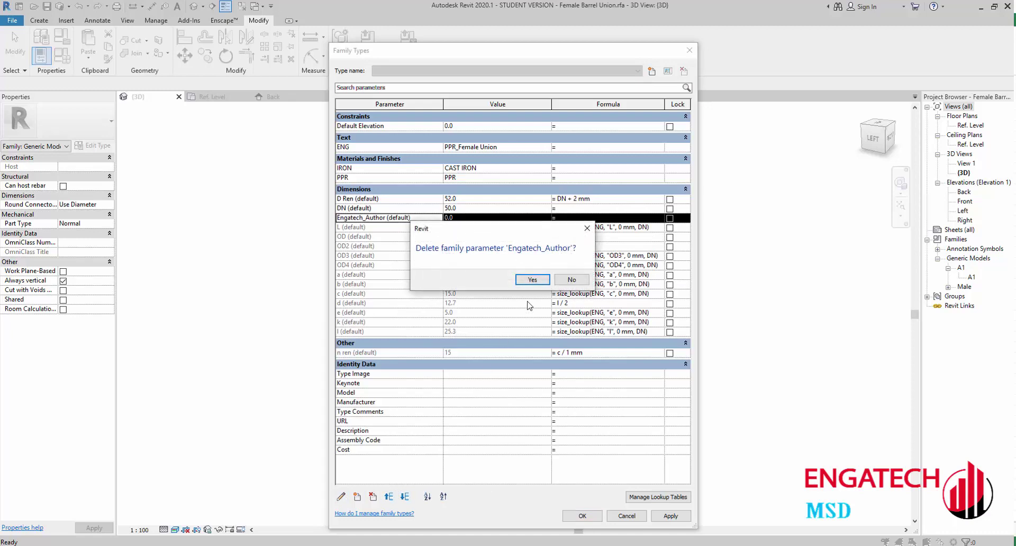
{"action": "left_click", "coordinate": [532, 280]}
Recreate Engatech_Author as a Text instance parameter.
{"action": "left_click", "coordinate": [357, 497]}
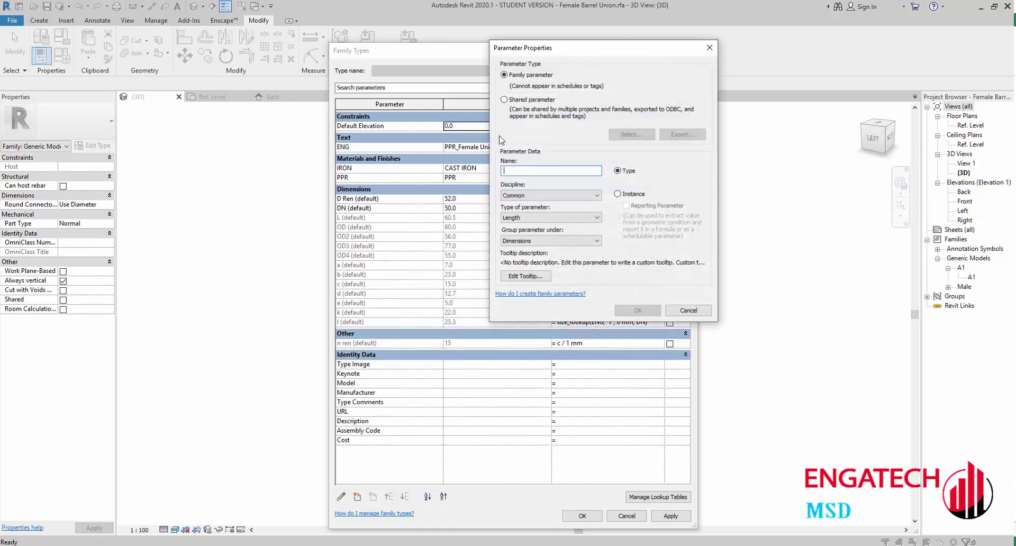
{"action": "type", "text": "Engatech_Author"}
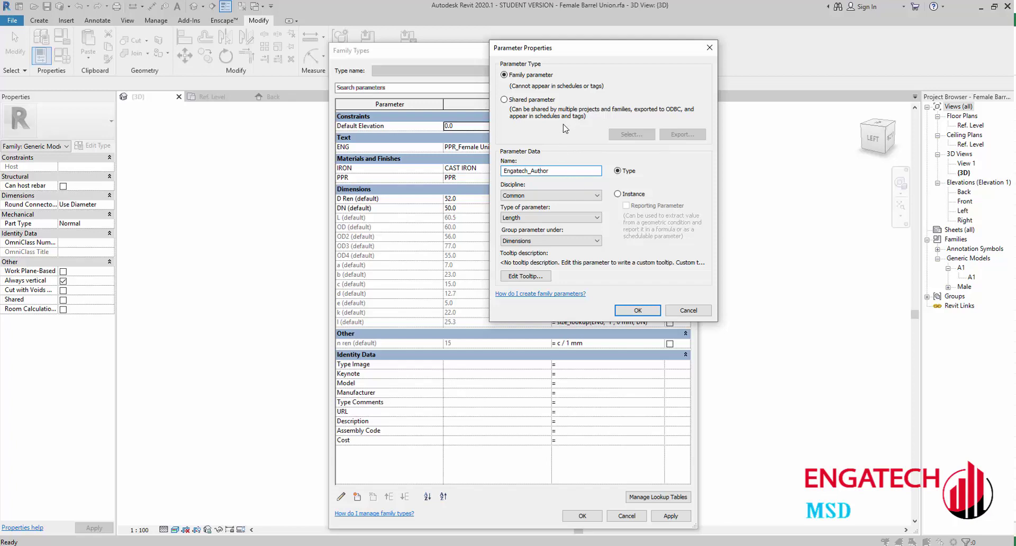
{"action": "left_click", "coordinate": [537, 197]}
{"action": "left_click", "coordinate": [527, 204]}
{"action": "left_click", "coordinate": [619, 194]}
{"action": "left_click", "coordinate": [637, 310]}
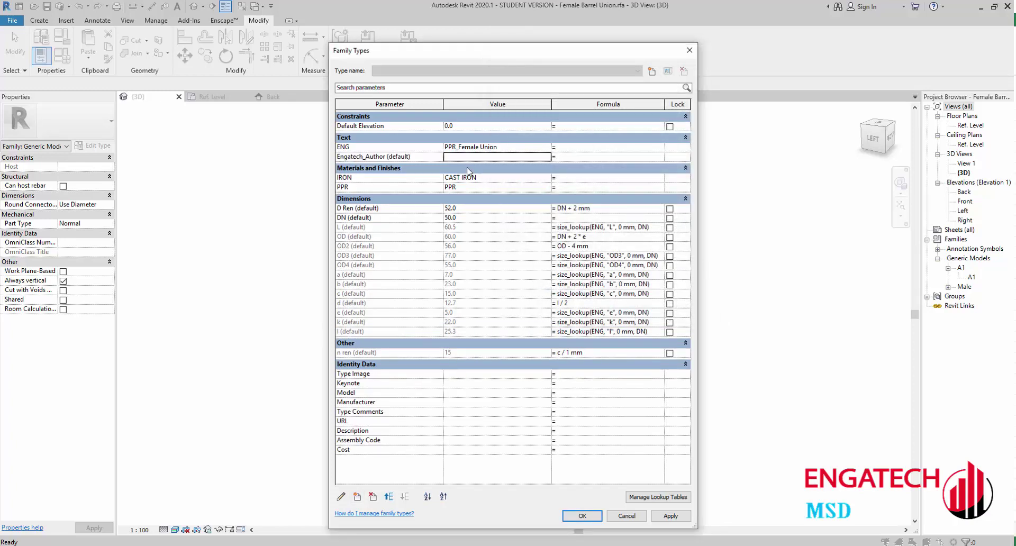
Enter the author's name as the Engatech_Author formula value.
{"action": "left_click", "coordinate": [583, 157]}
{"action": "type", "text": "lee\""}
{"action": "left_click", "coordinate": [555, 148]}
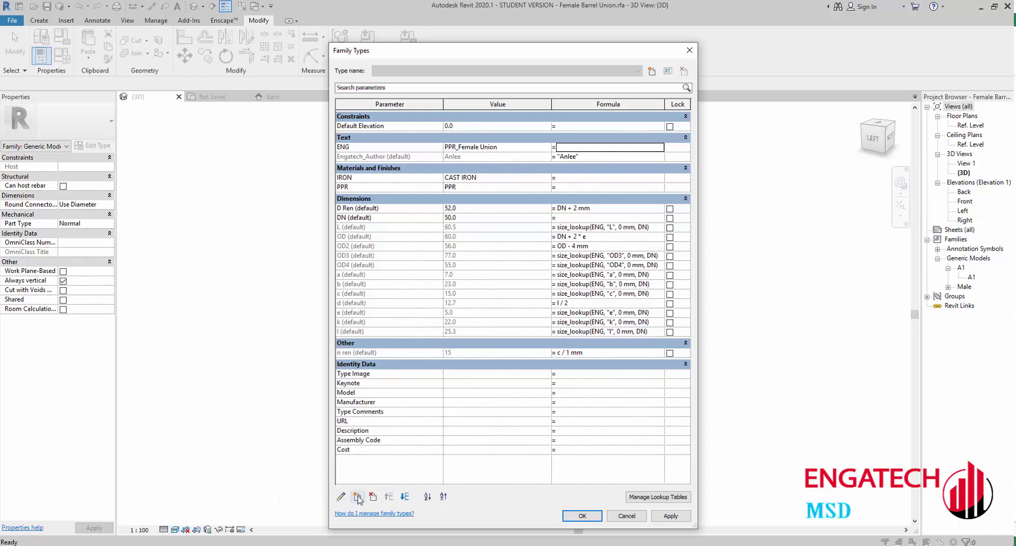
{"action": "left_click", "coordinate": [357, 498]}
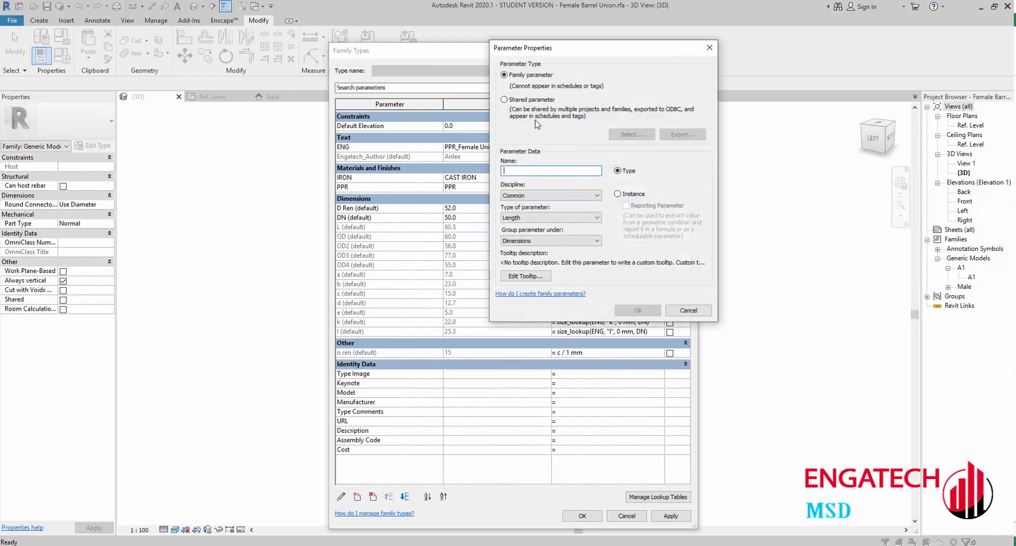
{"action": "left_click", "coordinate": [535, 104]}
{"action": "left_click", "coordinate": [620, 136]}
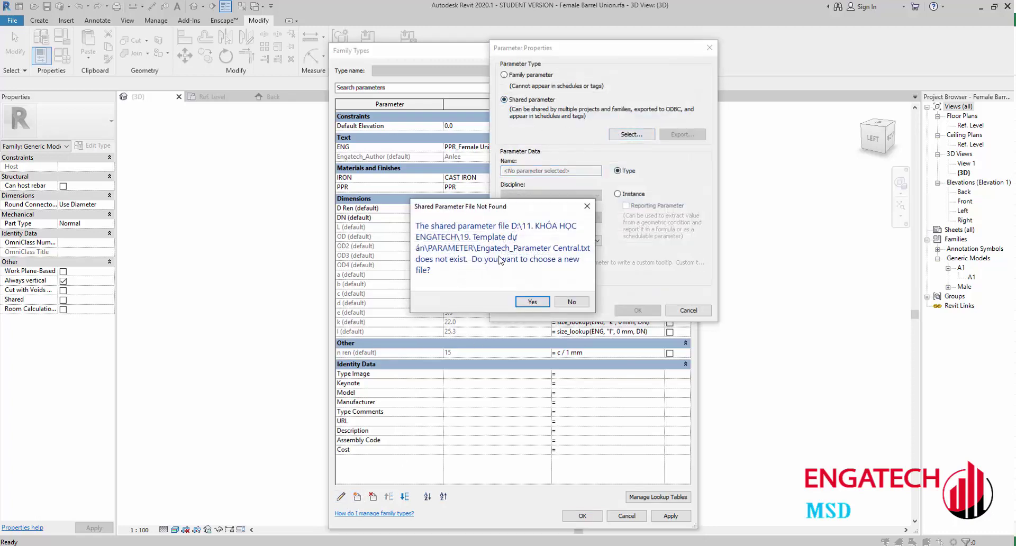
{"action": "left_click", "coordinate": [531, 303]}
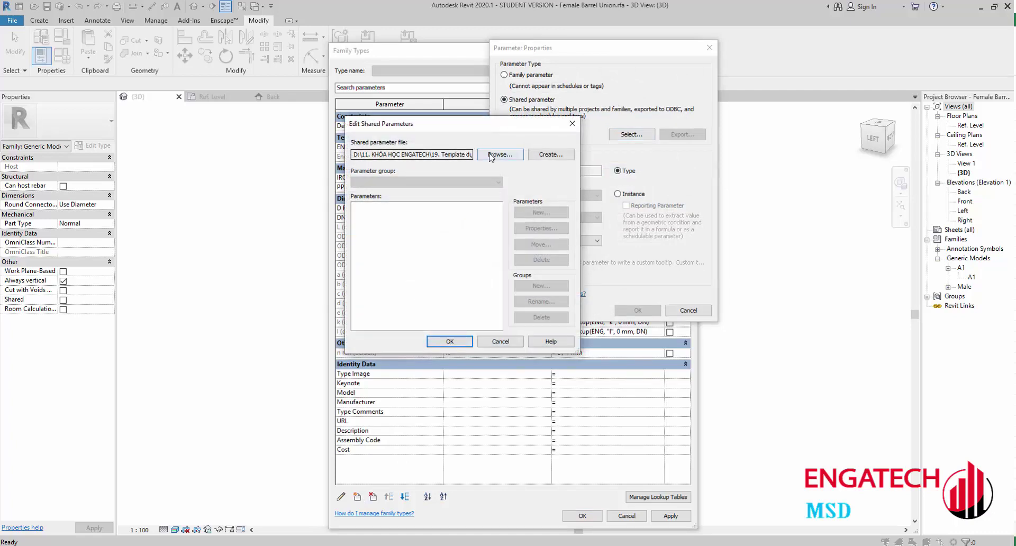
{"action": "left_click", "coordinate": [488, 159]}
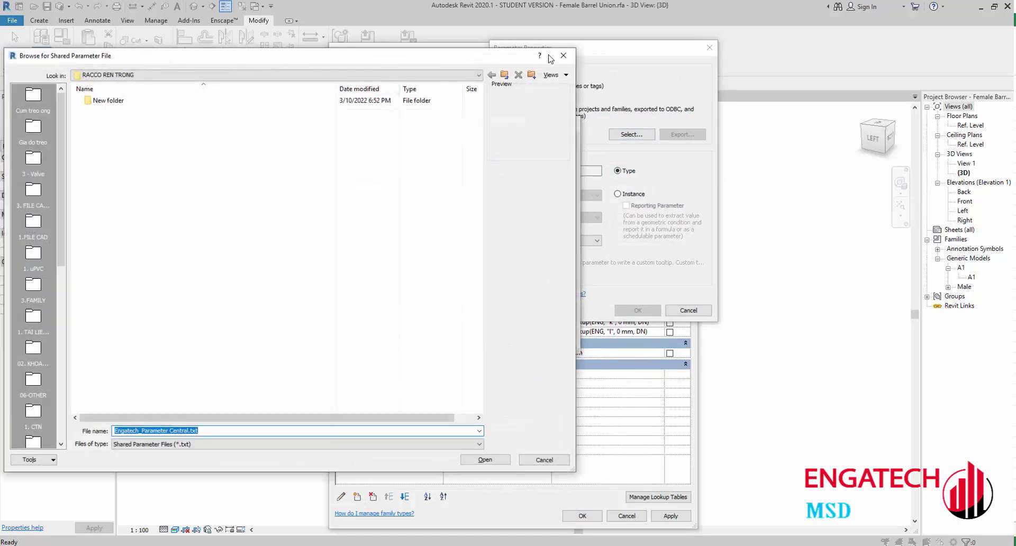
{"action": "left_click", "coordinate": [564, 56]}
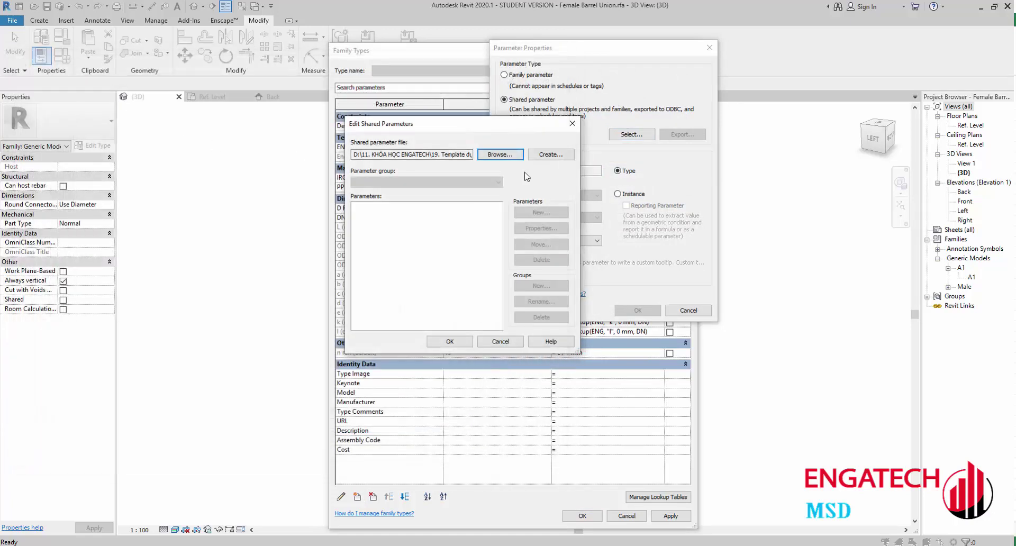
{"action": "left_click", "coordinate": [570, 121]}
{"action": "left_click", "coordinate": [678, 309]}
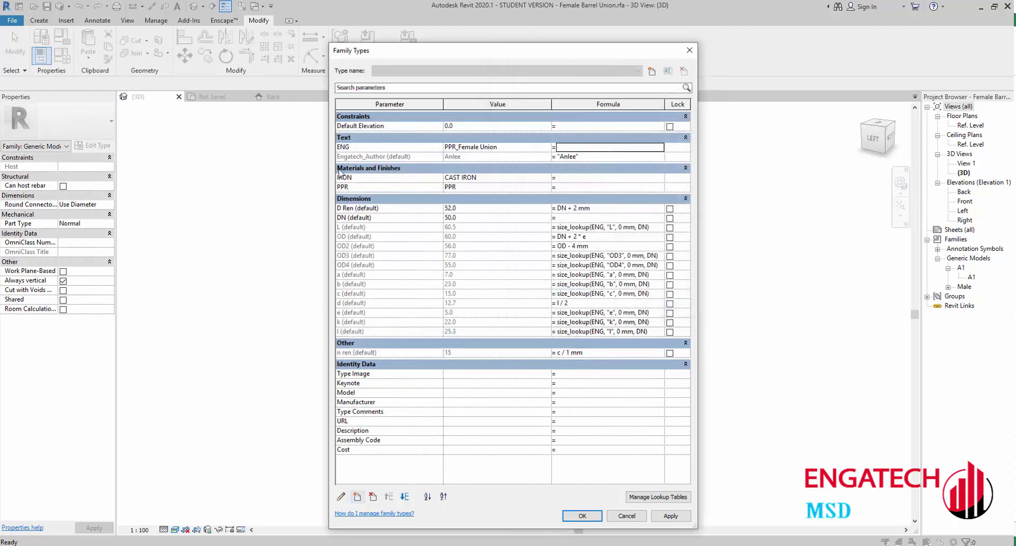
{"action": "left_click", "coordinate": [394, 158]}
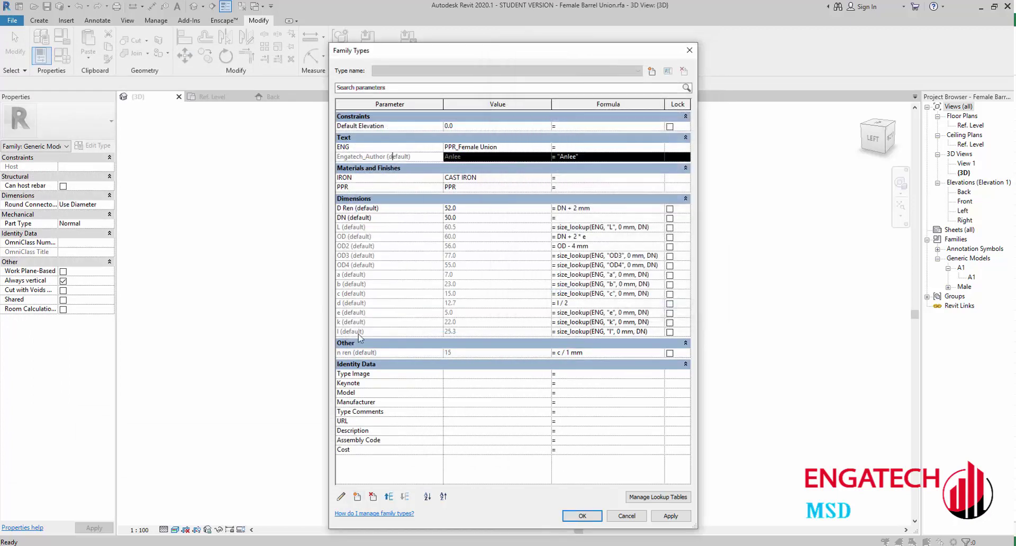
Add a Name Fitting instance parameter, then delete it for its wrong grouping.
{"action": "left_click", "coordinate": [357, 496]}
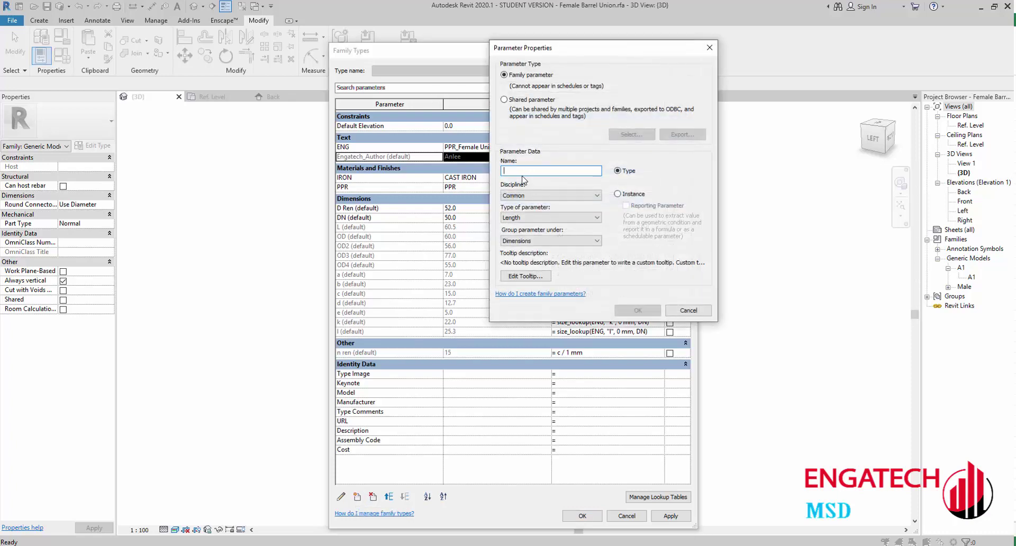
{"action": "type", "text": "Name Fitting"}
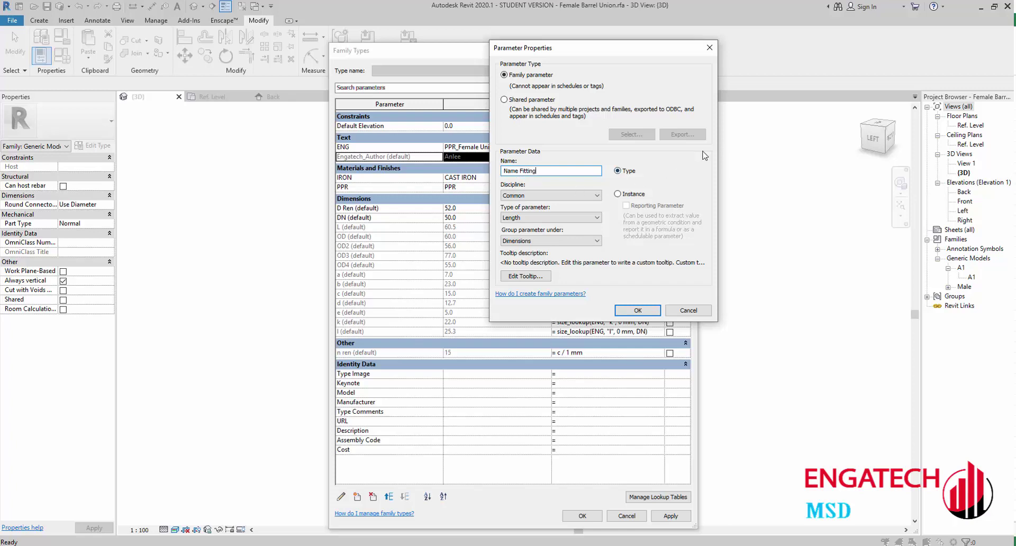
{"action": "left_click", "coordinate": [632, 194]}
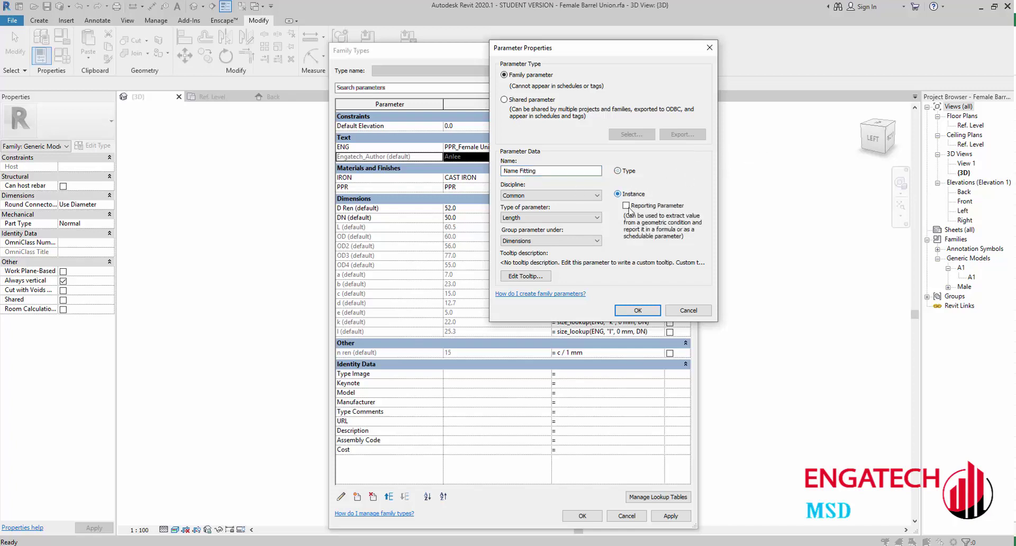
{"action": "left_click", "coordinate": [637, 311]}
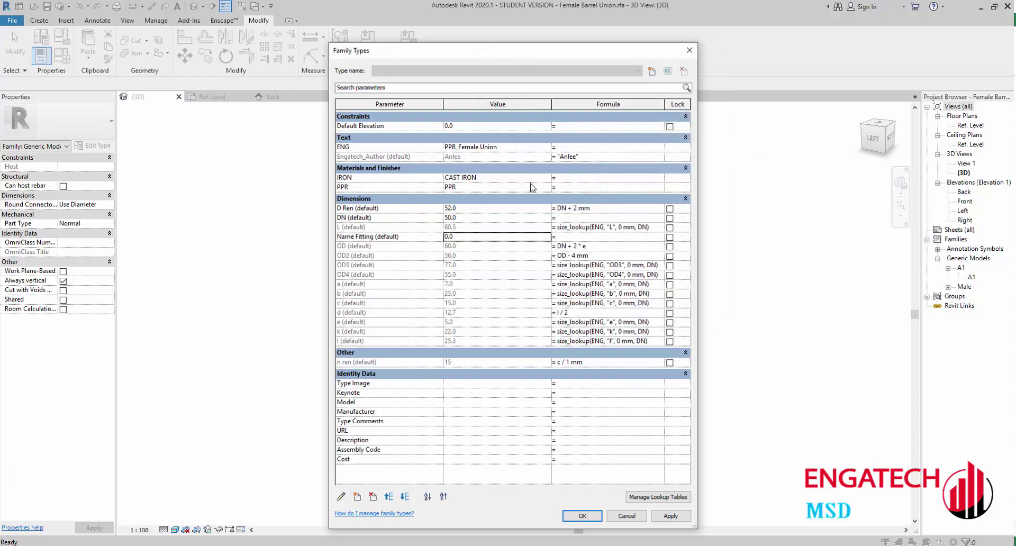
{"action": "left_click", "coordinate": [373, 496]}
{"action": "left_click", "coordinate": [540, 281]}
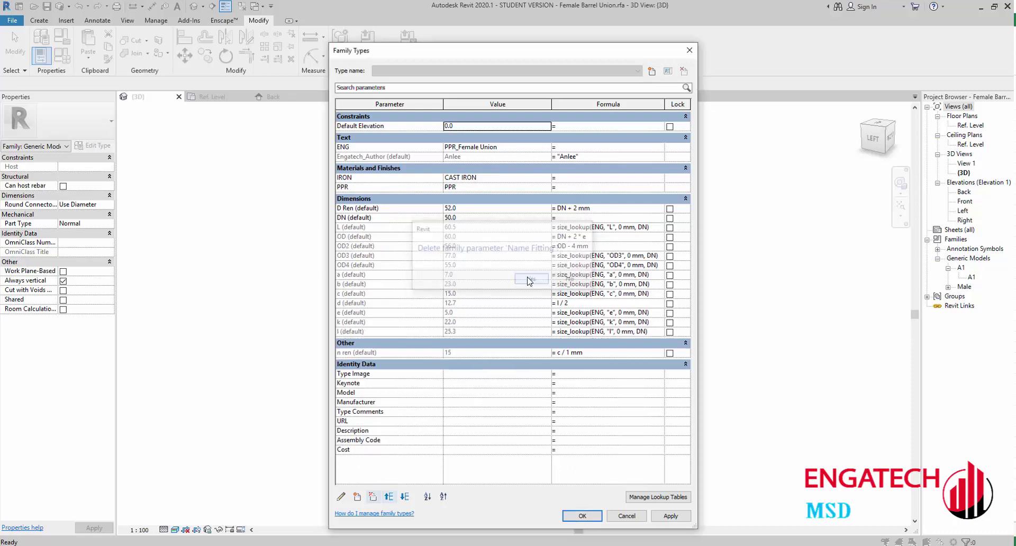
Recreate Name Fitting as a Common Text instance parameter under the Text group.
{"action": "left_click", "coordinate": [357, 496]}
{"action": "type", "text": "Na"}
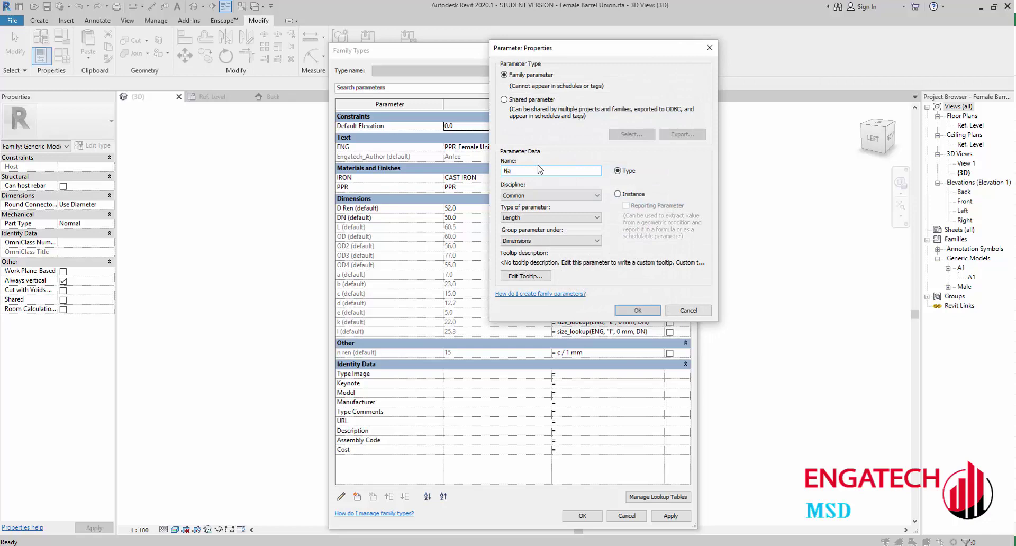
{"action": "type", "text": "me Fitting"}
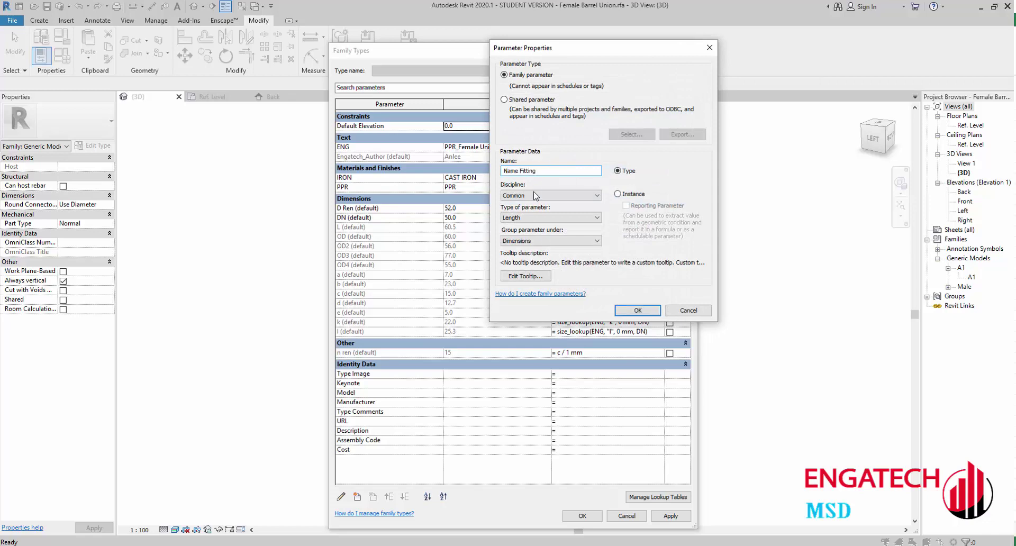
{"action": "left_click", "coordinate": [536, 196]}
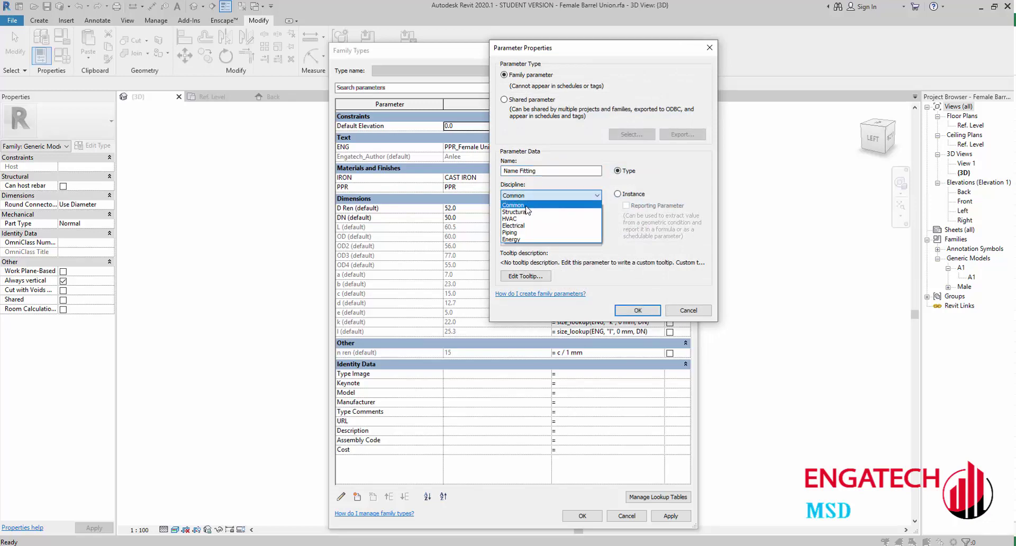
{"action": "left_click", "coordinate": [530, 209]}
{"action": "left_click", "coordinate": [618, 194]}
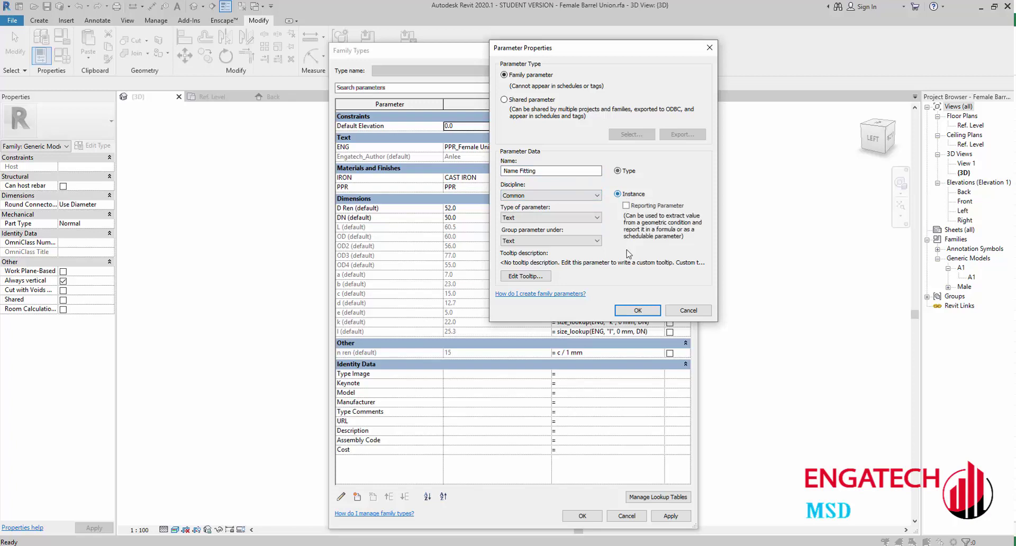
{"action": "left_click", "coordinate": [638, 311]}
{"action": "left_click", "coordinate": [565, 167]}
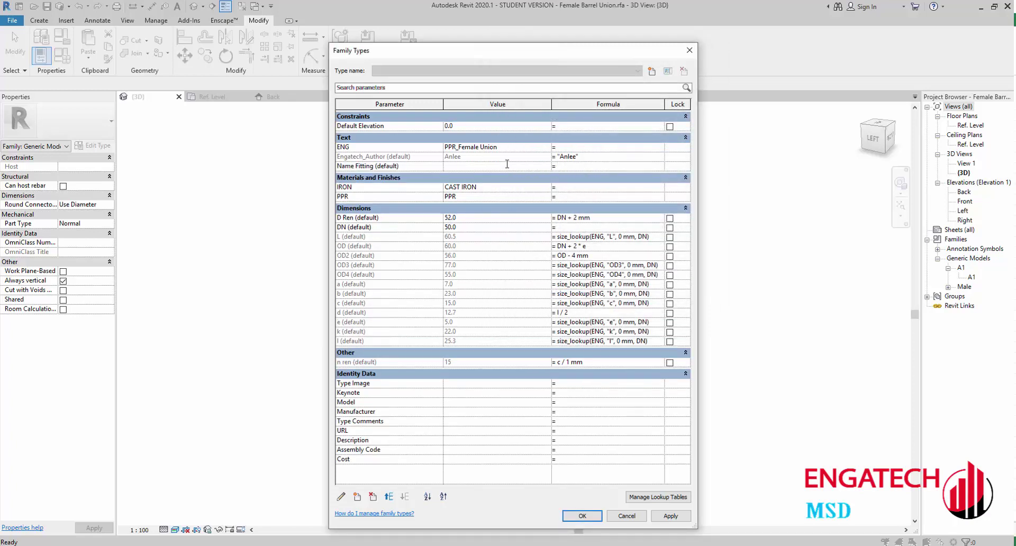
Enter formula "PPR_Female Barrel Union" for Name Fitting and "Pipe Fitting" for Model, then bring up the PDF catalogue.
{"action": "left_click", "coordinate": [562, 167]}
{"action": "left_click", "coordinate": [627, 157]}
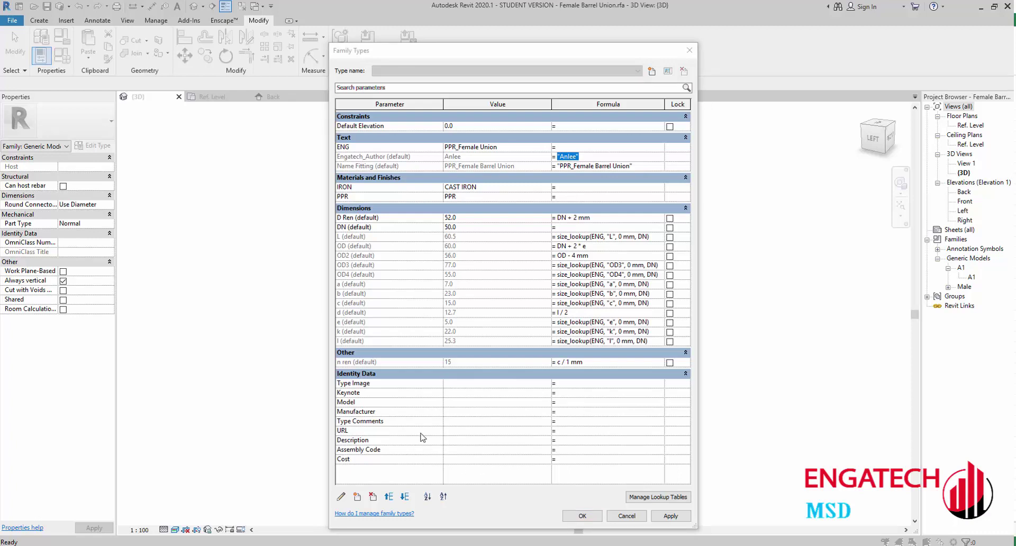
{"action": "left_click", "coordinate": [470, 402]}
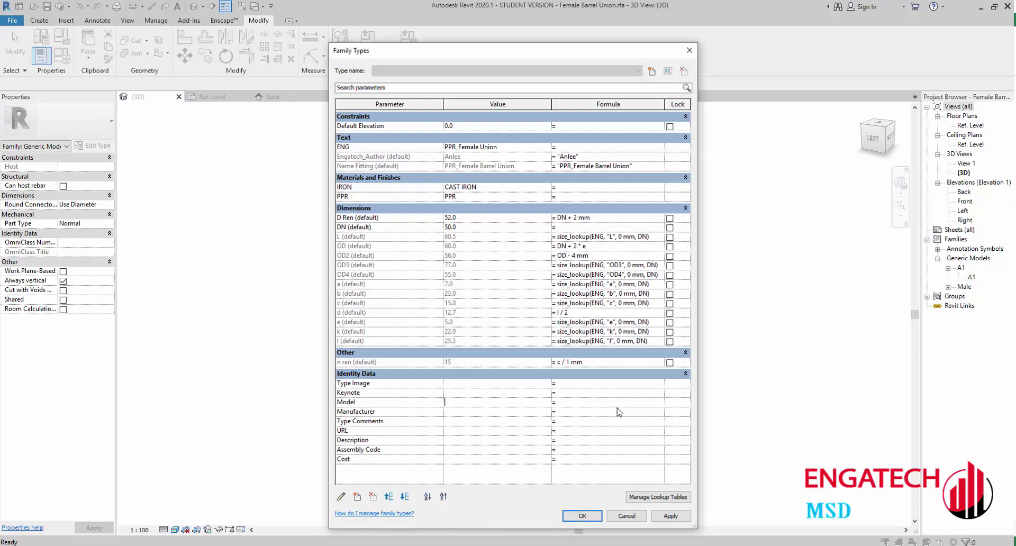
{"action": "left_click", "coordinate": [577, 402]}
{"action": "type", "text": "\"Pipe Fitting\""}
{"action": "left_click", "coordinate": [524, 427]}
{"action": "left_click", "coordinate": [472, 441]}
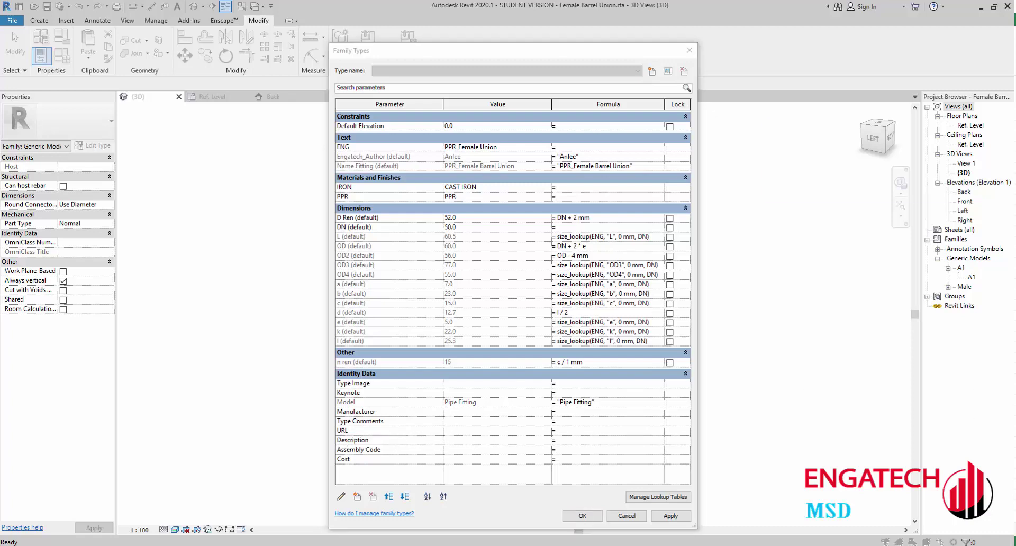
{"action": "key", "text": "alt+Tab"}
{"action": "mouse_move", "coordinate": [422, 322]}
{"action": "left_mouse_down"}
{"action": "mouse_move", "coordinate": [701, 375]}
{"action": "mouse_move", "coordinate": [802, 357]}
{"action": "left_mouse_up"}
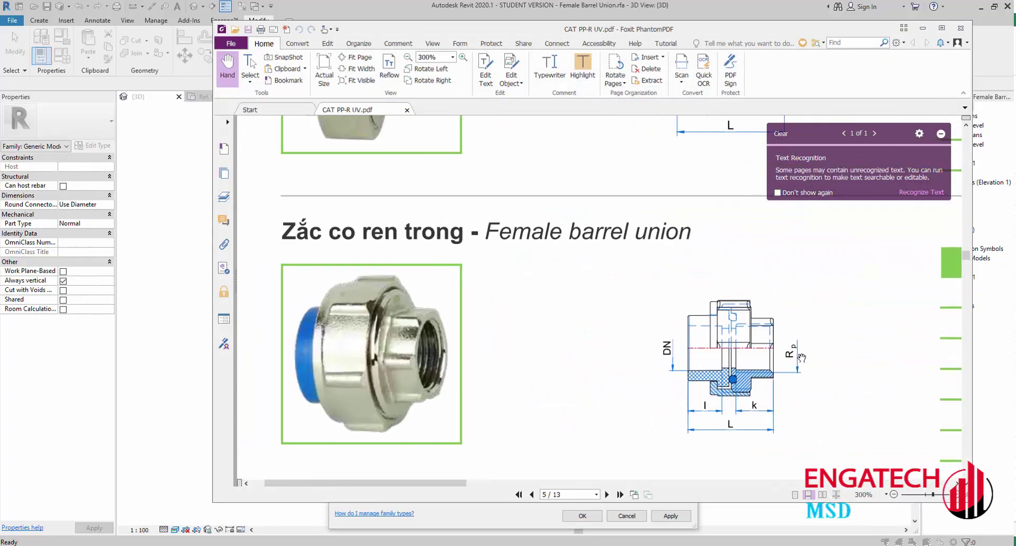
{"action": "left_click_drag", "start_coordinate": [582, 31], "coordinate": [1015, 31]}
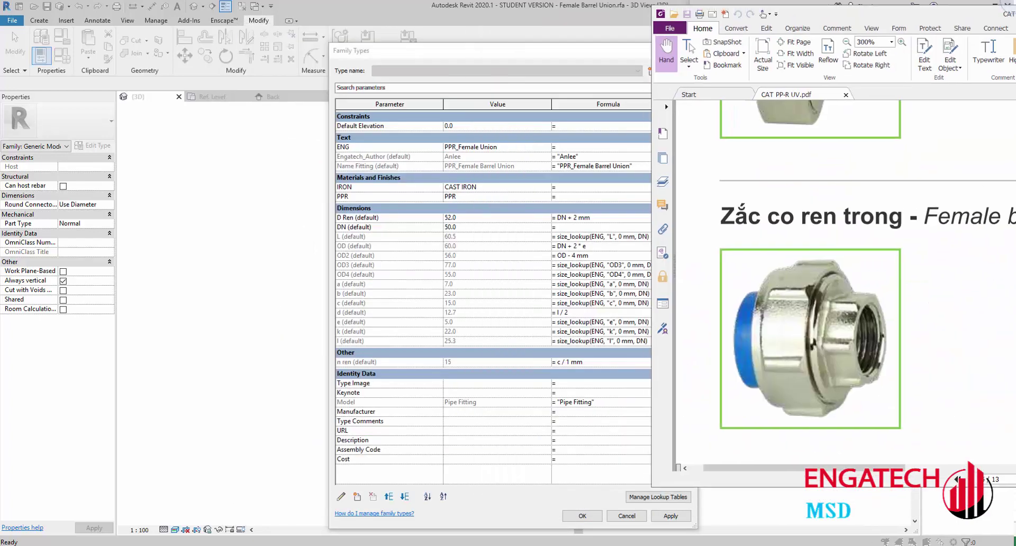
{"action": "left_click", "coordinate": [484, 440]}
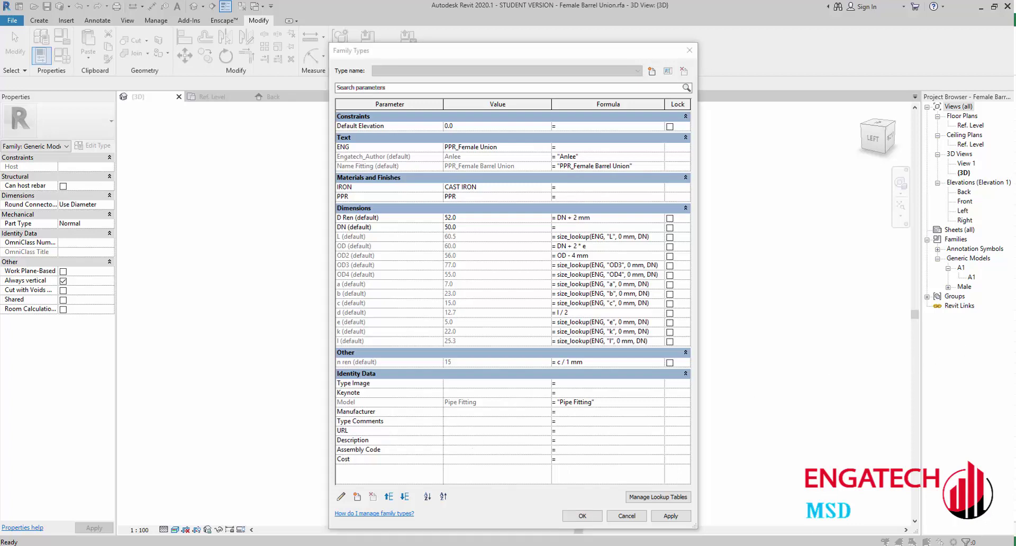
Enter Tiền Phong as Manufacturer and Zắc co ren trong as Description, then OK the Family Types.
{"action": "left_click", "coordinate": [432, 445]}
{"action": "left_click", "coordinate": [466, 442]}
{"action": "type", "text": "Zắc co ren trong"}
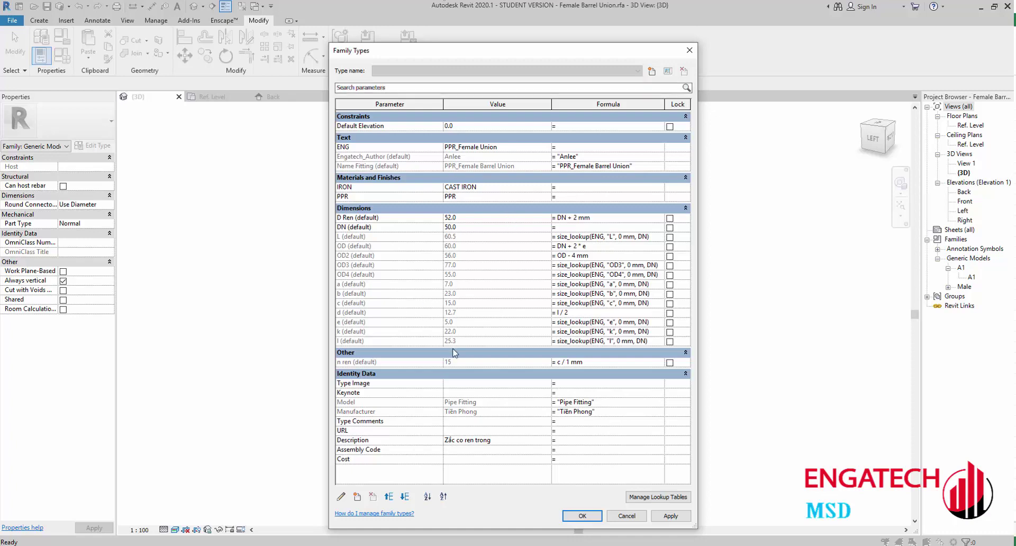
{"action": "left_click", "coordinate": [583, 516]}
{"action": "mouse_move", "coordinate": [509, 336]}
{"action": "middle_mouse_down", "text": "shift"}
{"action": "mouse_move", "coordinate": [399, 381]}
{"action": "mouse_move", "coordinate": [638, 382]}
{"action": "mouse_move", "coordinate": [710, 356]}
{"action": "middle_mouse_up", "text": "shift"}
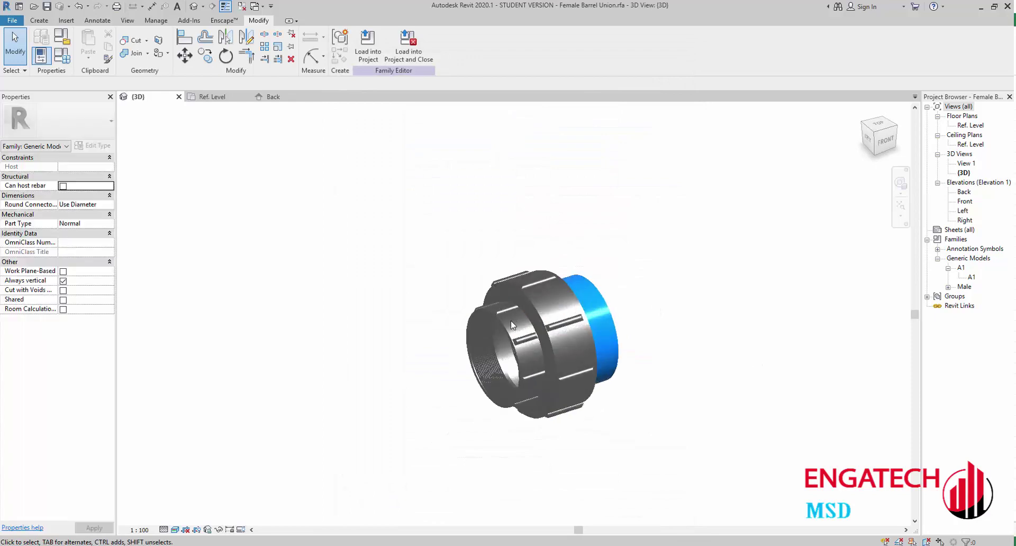
Open the Back elevation and frame the union's lower part showing DN = 50, OD2 = 56.
{"action": "double_click", "coordinate": [967, 125]}
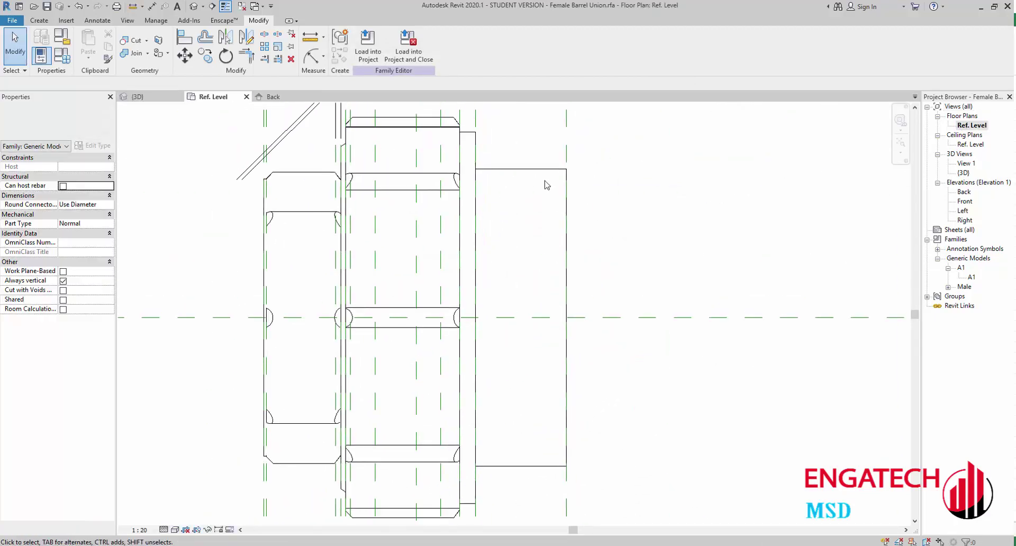
{"action": "scroll", "coordinate": [466, 385], "scroll_direction": "down", "scroll_amount": 2}
{"action": "double_click", "coordinate": [964, 191]}
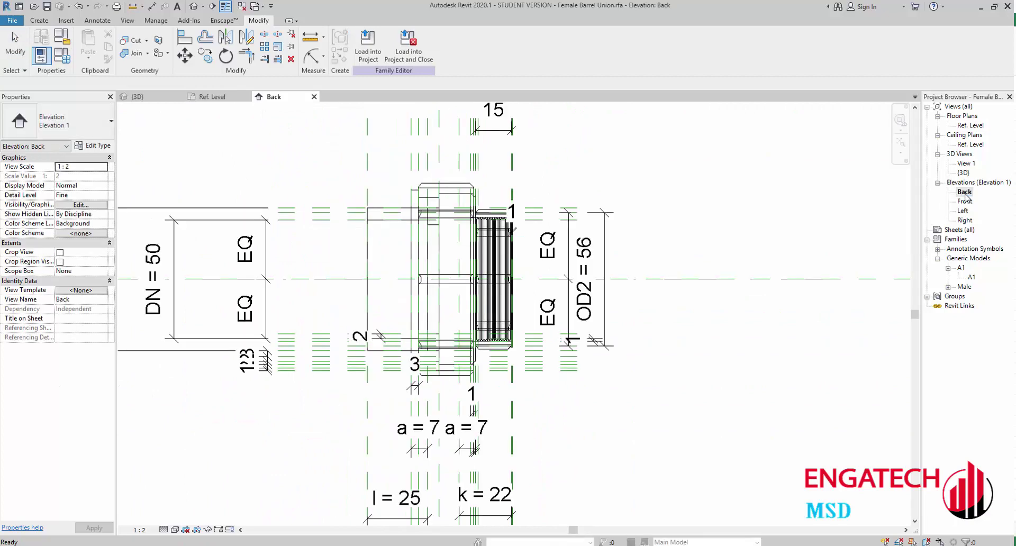
{"action": "scroll", "coordinate": [385, 180], "scroll_direction": "up", "scroll_amount": 5}
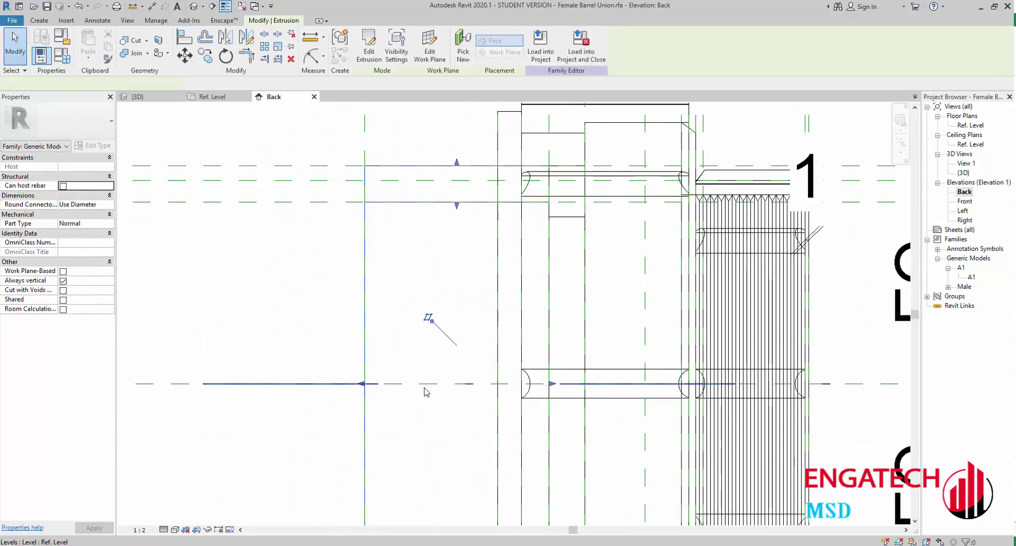
{"action": "middle_click_drag", "start_coordinate": [431, 317], "coordinate": [424, 58]}
{"action": "left_click", "coordinate": [39, 22]}
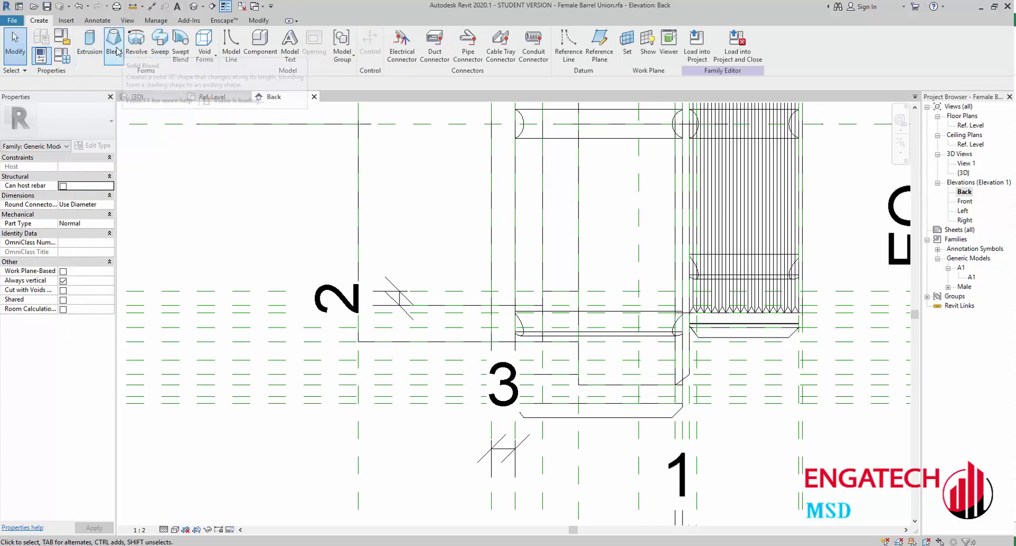
Begin the void revolve boundary with a 3-long line and a 1.0 vertical segment.
{"action": "left_click", "coordinate": [202, 54]}
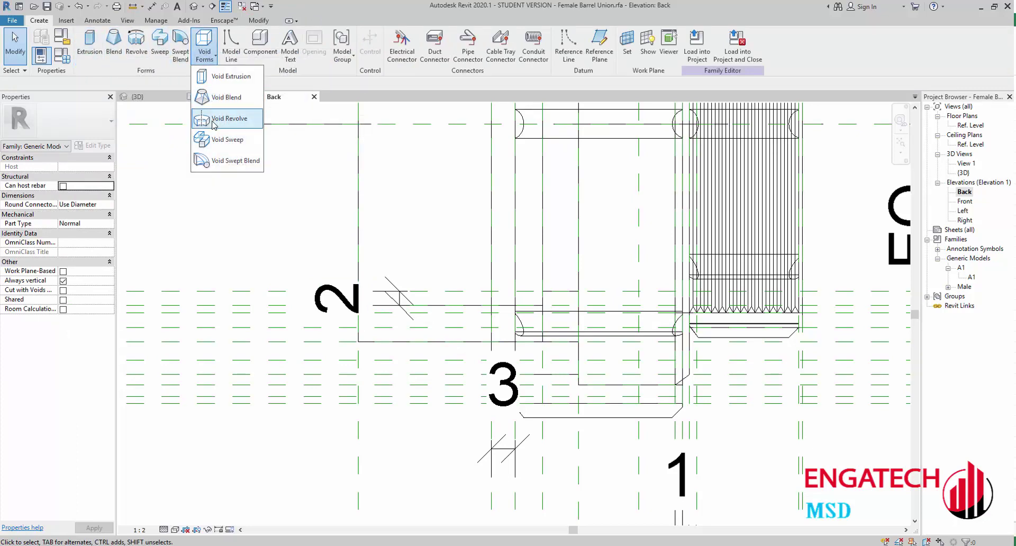
{"action": "scroll", "coordinate": [343, 346], "scroll_direction": "up", "scroll_amount": 2}
{"action": "left_click", "coordinate": [366, 341]}
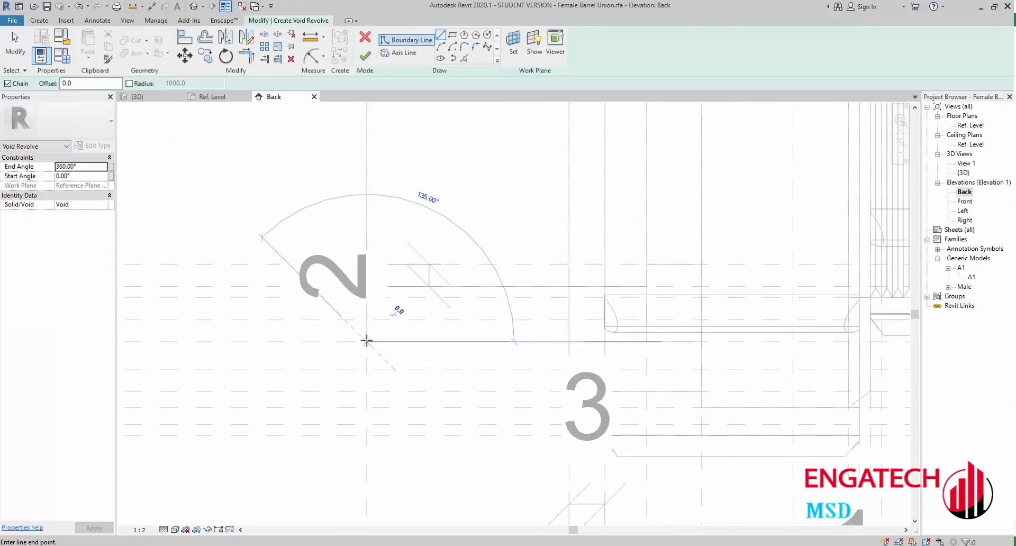
{"action": "type", "text": "3"}
{"action": "key", "text": "Return"}
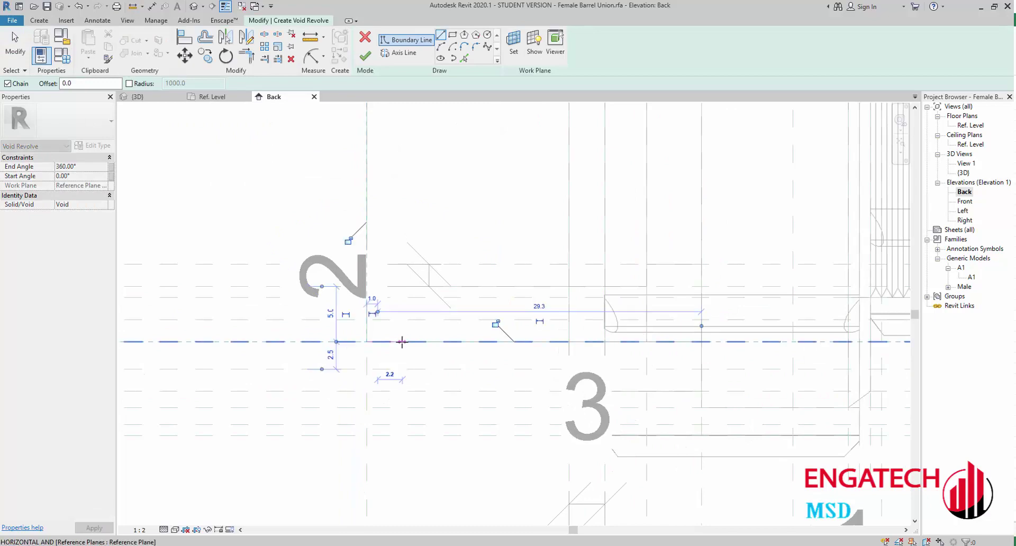
{"action": "scroll", "coordinate": [379, 349], "scroll_direction": "up", "scroll_amount": 2}
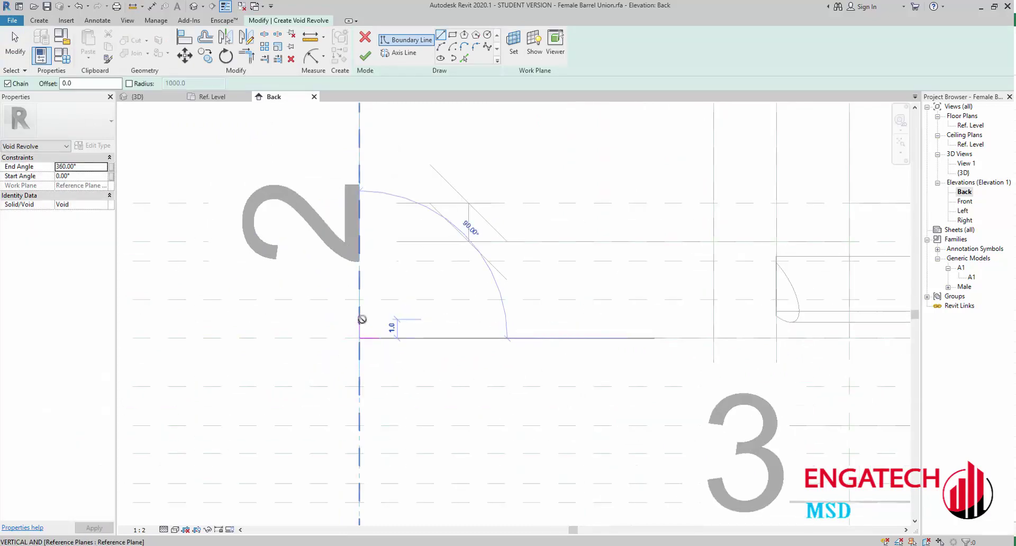
{"action": "type", "text": "1"}
{"action": "key", "text": "Return"}
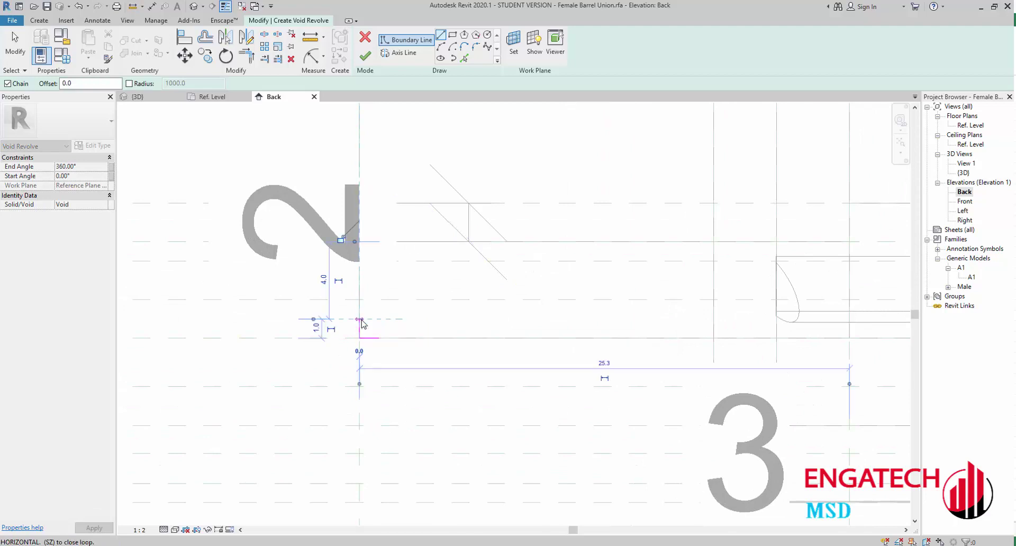
Close the profile with a tangent end arc and align it to the reference plane.
{"action": "scroll", "coordinate": [360, 322], "scroll_direction": "up", "scroll_amount": 2}
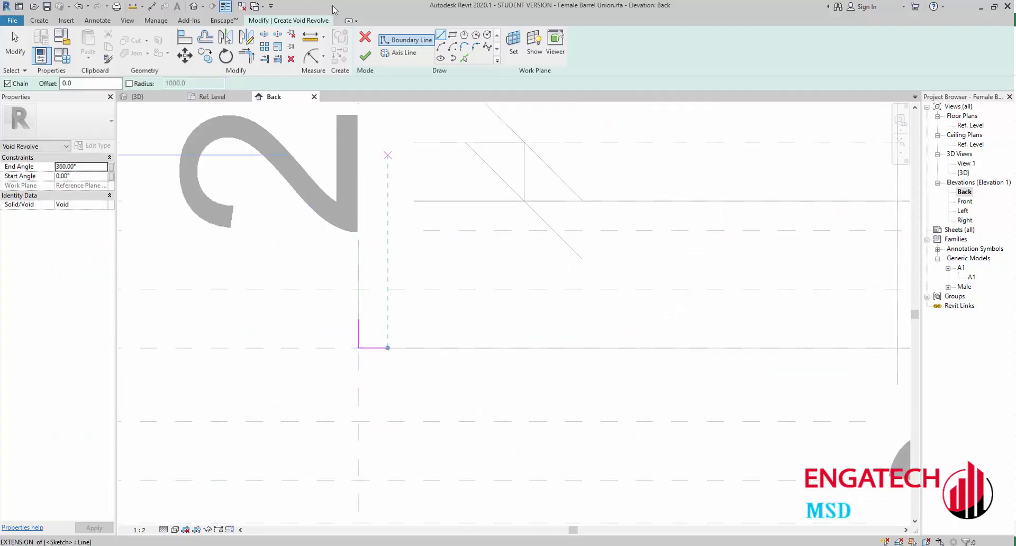
{"action": "left_click", "coordinate": [440, 47]}
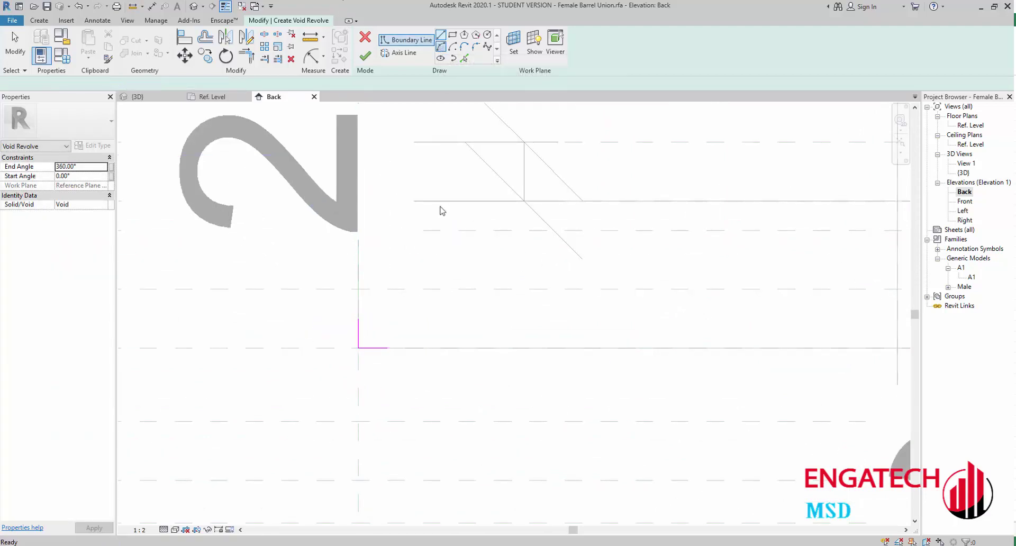
{"action": "left_click", "coordinate": [375, 345]}
{"action": "key", "text": "Escape"}
{"action": "key", "text": "Escape"}
{"action": "scroll", "coordinate": [365, 344], "scroll_direction": "up", "scroll_amount": 2}
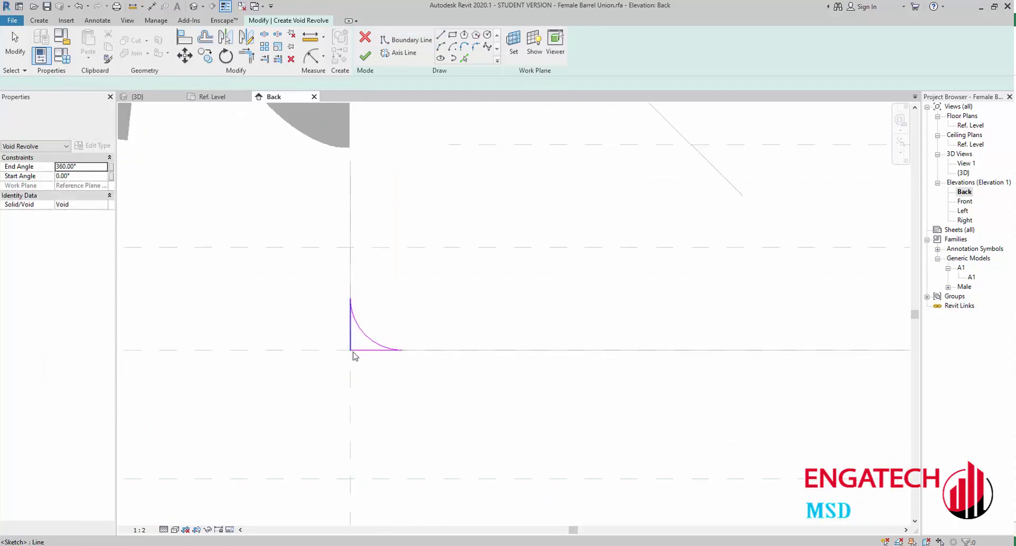
{"action": "key", "text": "l"}
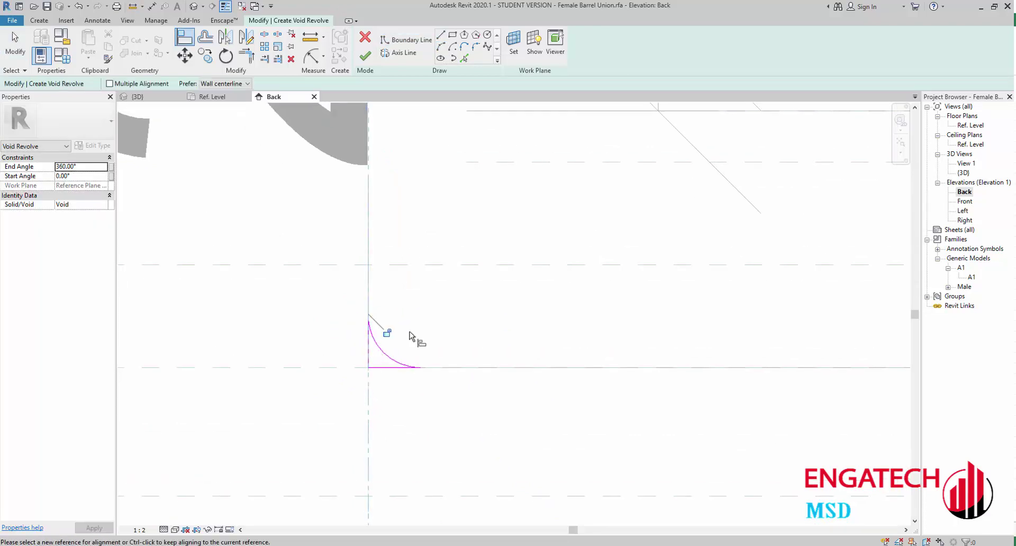
{"action": "left_click", "coordinate": [337, 368]}
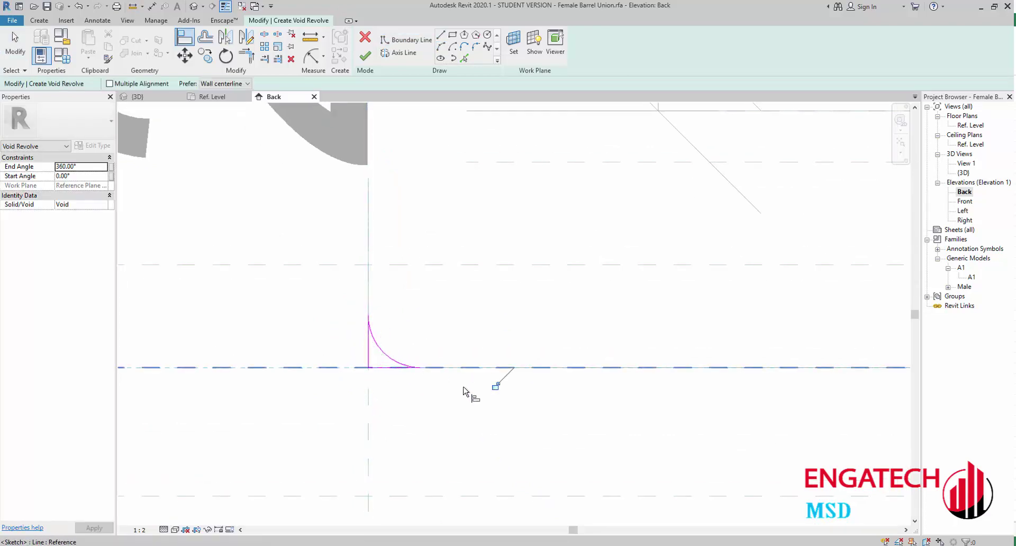
{"action": "key", "text": "Escape"}
{"action": "key", "text": "Escape"}
Try an aligned dimension from the arc endpoint, then cancel it.
{"action": "middle_click_drag", "start_coordinate": [370, 373], "coordinate": [374, 396]}
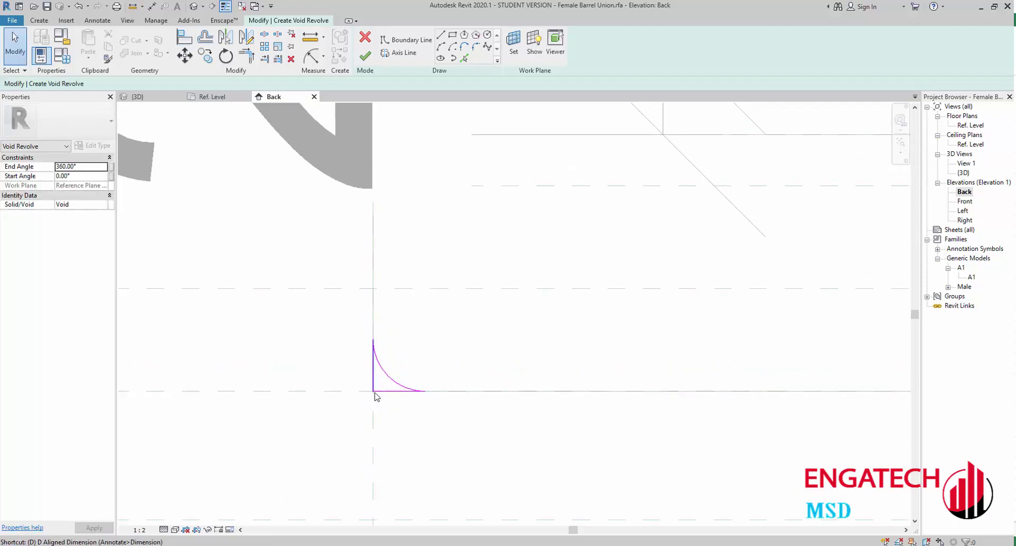
{"action": "key", "text": "space"}
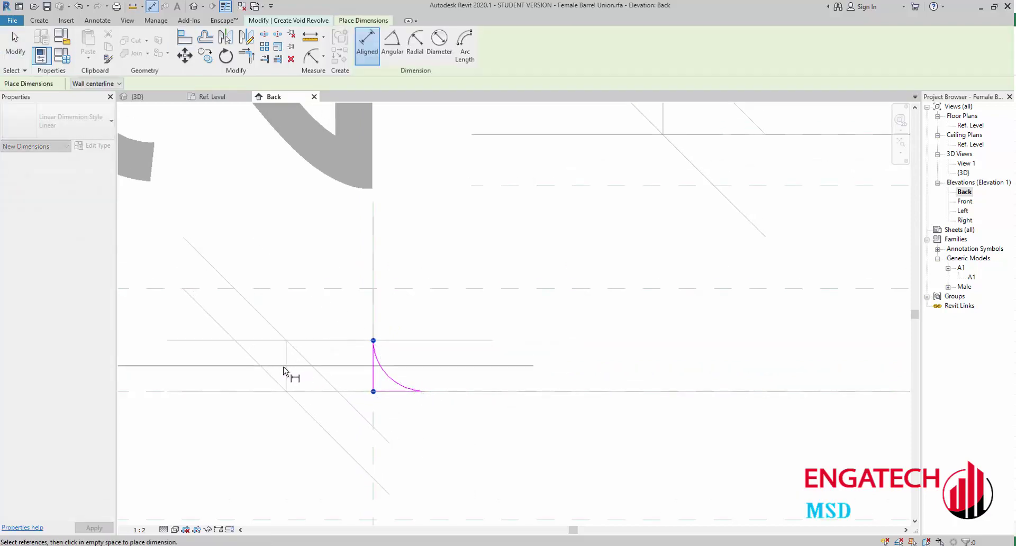
{"action": "scroll", "coordinate": [254, 381], "scroll_direction": "down", "scroll_amount": 3}
{"action": "scroll", "coordinate": [317, 397], "scroll_direction": "up", "scroll_amount": 3}
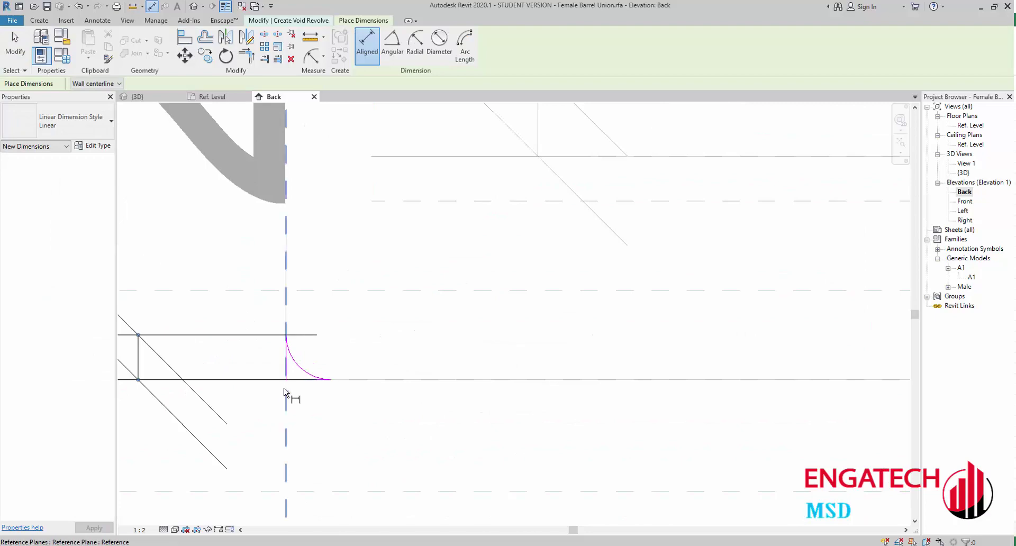
{"action": "left_click", "coordinate": [331, 380]}
{"action": "scroll", "coordinate": [335, 385], "scroll_direction": "down", "scroll_amount": 2}
{"action": "middle_click_drag", "start_coordinate": [322, 447], "coordinate": [330, 325]}
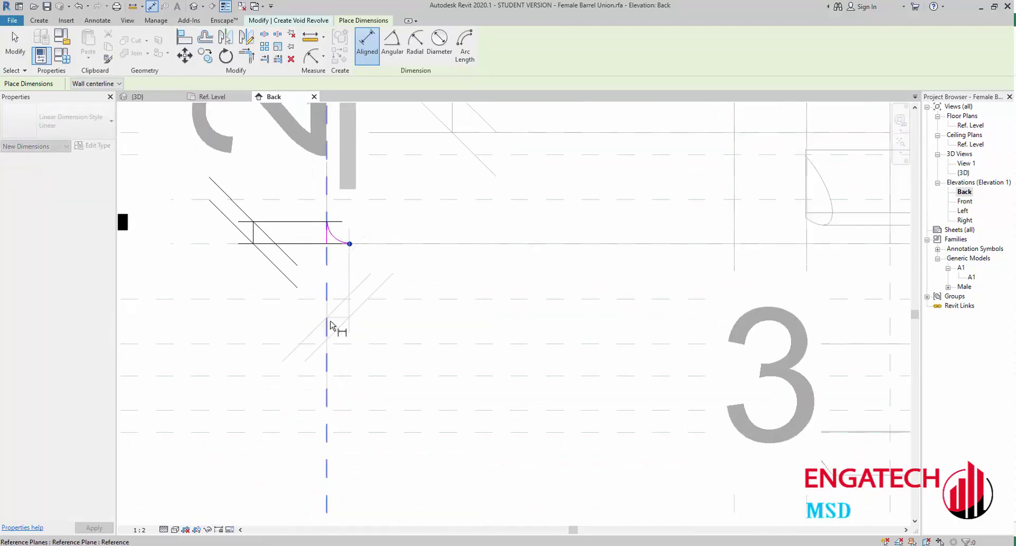
{"action": "key", "text": "Escape"}
{"action": "scroll", "coordinate": [340, 374], "scroll_direction": "down", "scroll_amount": 2}
{"action": "key", "text": "Escape"}
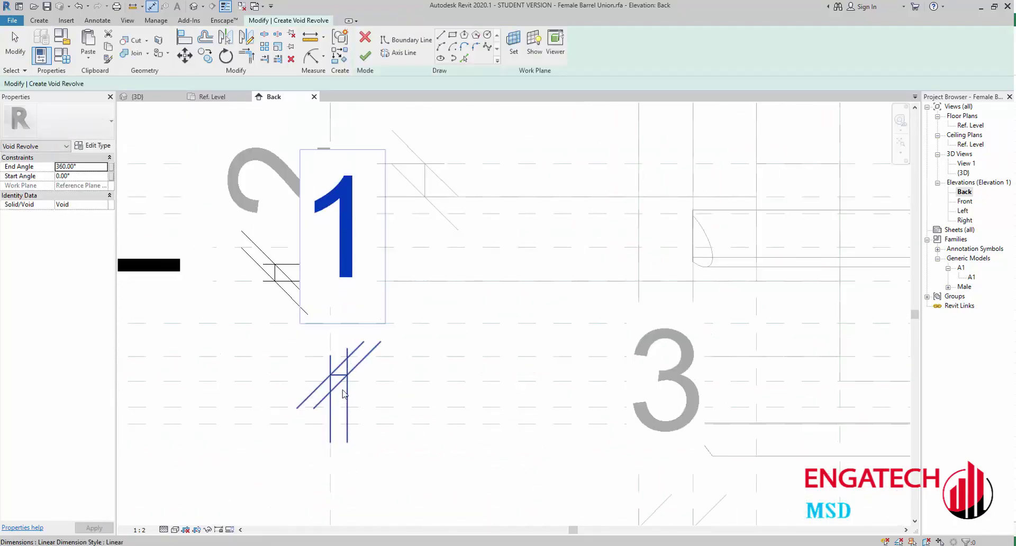
{"action": "key", "text": "Escape"}
Reposition the witness line of the 1.0 dimension between the verticals.
{"action": "left_click", "coordinate": [339, 374]}
{"action": "scroll", "coordinate": [342, 377], "scroll_direction": "up", "scroll_amount": 3}
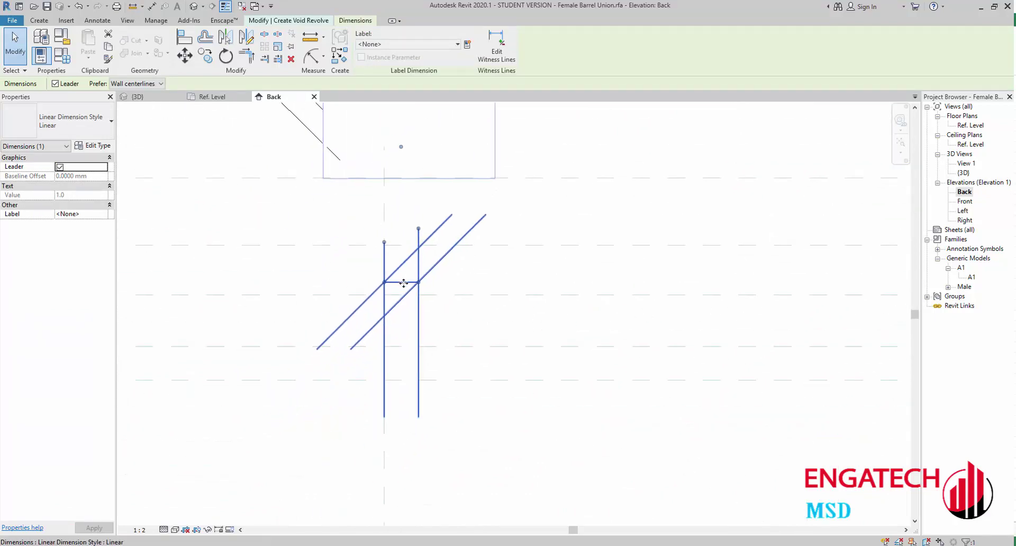
{"action": "scroll", "coordinate": [418, 275], "scroll_direction": "down", "scroll_amount": 3}
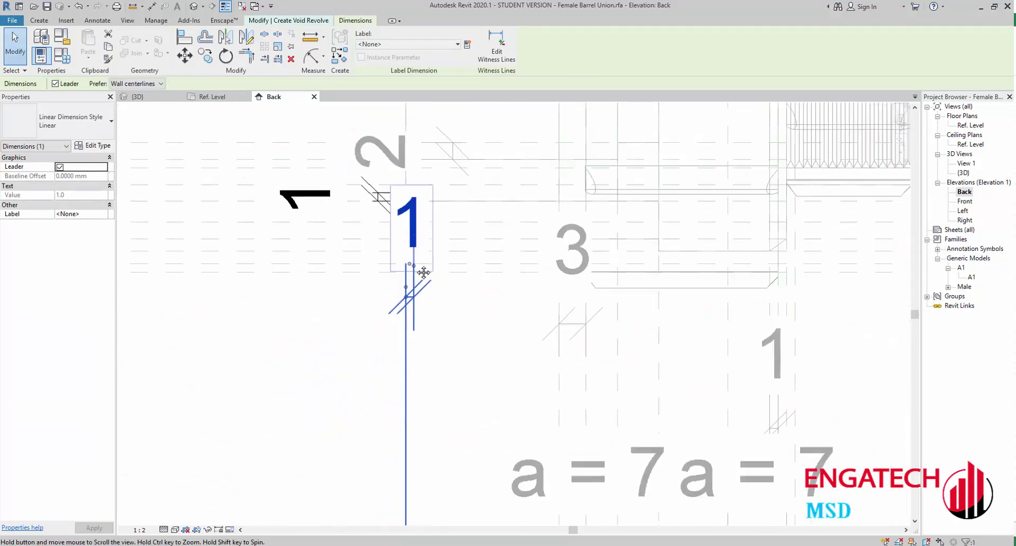
{"action": "middle_click_drag", "start_coordinate": [423, 273], "coordinate": [424, 265]}
{"action": "scroll", "coordinate": [436, 297], "scroll_direction": "up", "scroll_amount": 2}
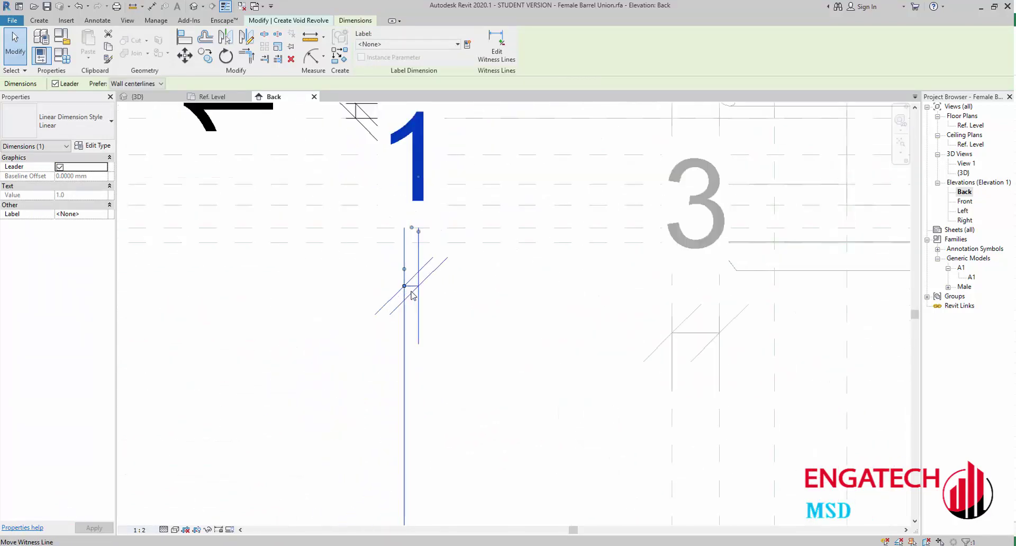
{"action": "left_click_drag", "start_coordinate": [418, 122], "coordinate": [427, 332]}
{"action": "scroll", "coordinate": [399, 274], "scroll_direction": "up", "scroll_amount": 2}
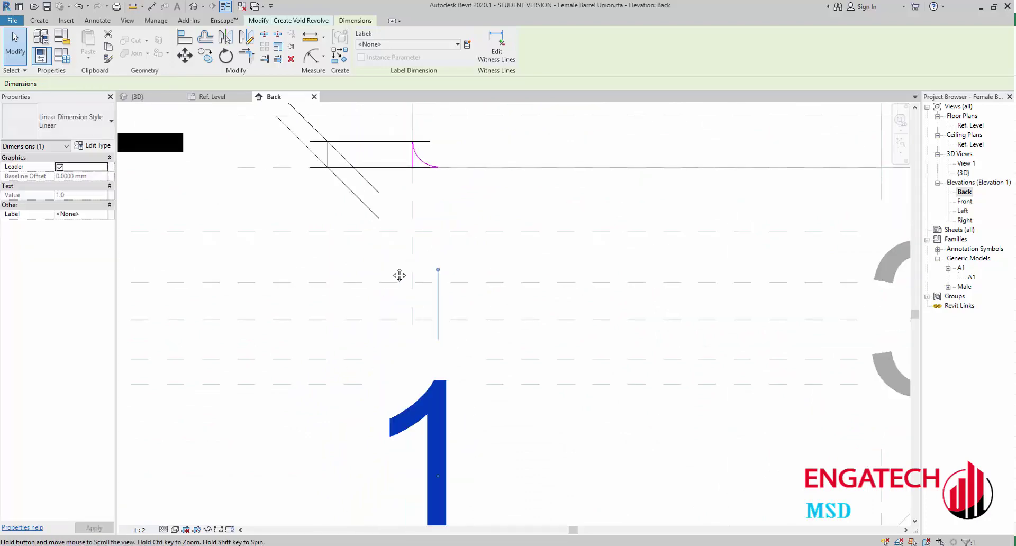
{"action": "middle_click_drag", "start_coordinate": [399, 274], "coordinate": [354, 479]}
{"action": "scroll", "coordinate": [379, 359], "scroll_direction": "up", "scroll_amount": 3}
Add a radial dimension to the profile's arc.
{"action": "key", "text": "d"}
{"action": "key", "text": "i"}
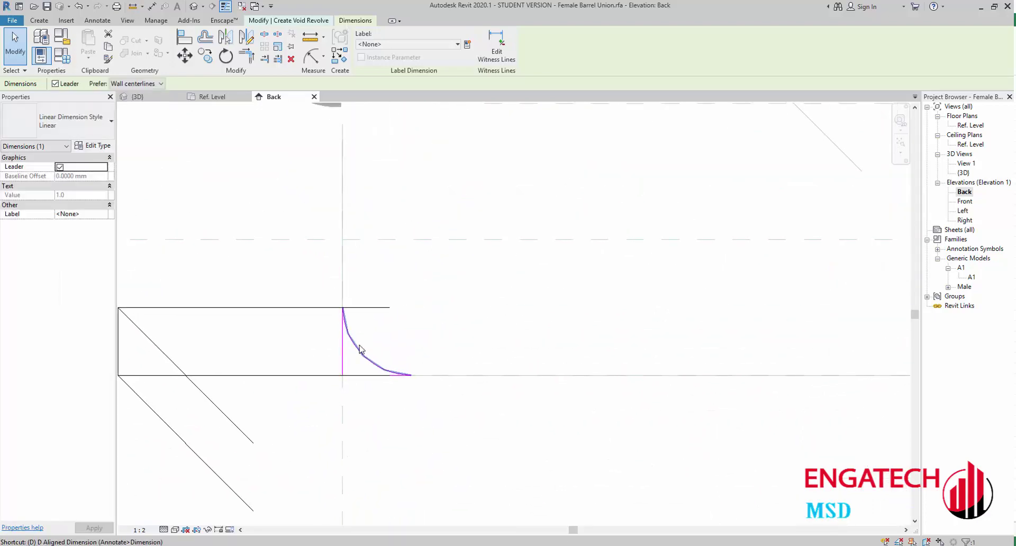
{"action": "left_click", "coordinate": [416, 42]}
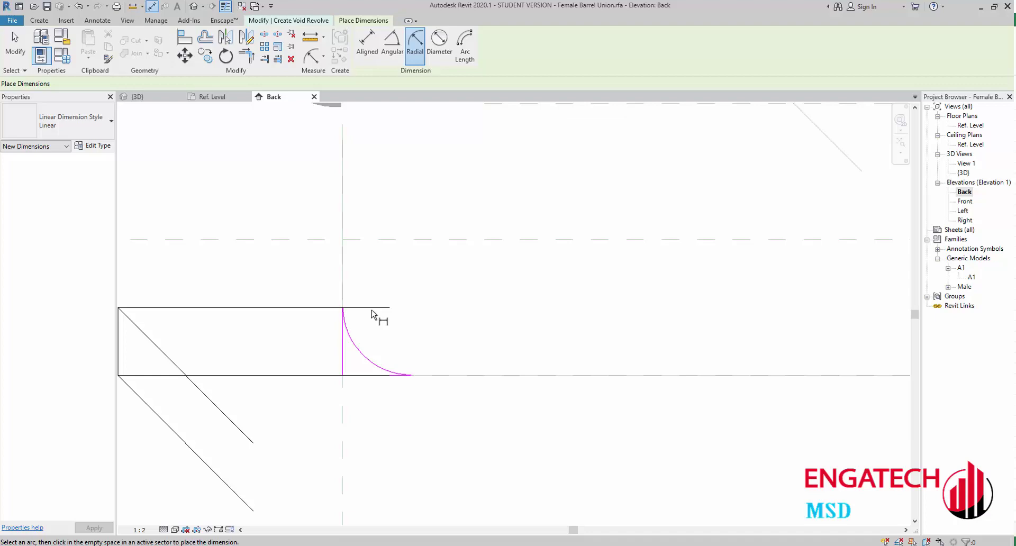
{"action": "left_click", "coordinate": [363, 356]}
{"action": "scroll", "coordinate": [386, 339], "scroll_direction": "down", "scroll_amount": 3}
{"action": "key", "text": "Escape"}
{"action": "key", "text": "Escape"}
{"action": "scroll", "coordinate": [391, 286], "scroll_direction": "down", "scroll_amount": 3}
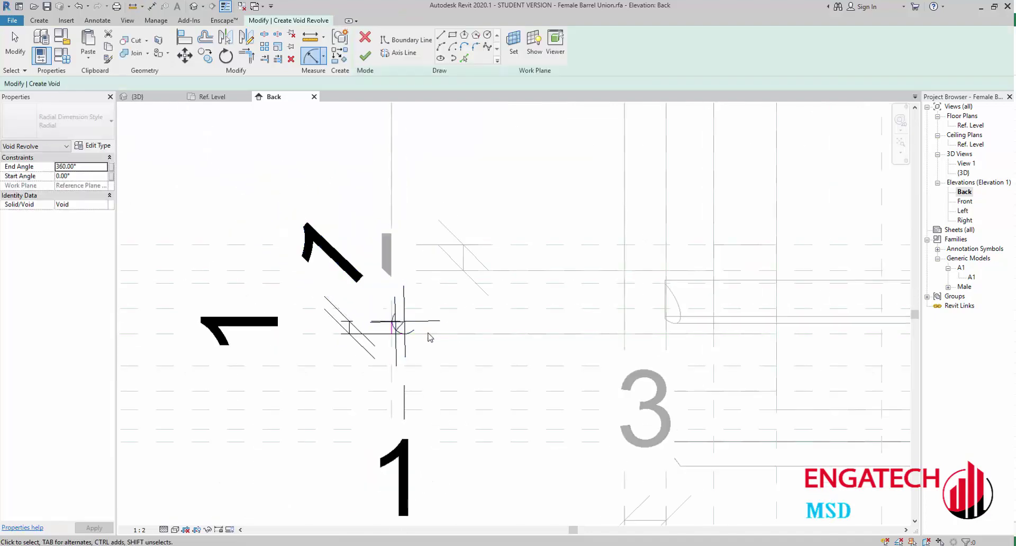
After the missing-axis error, pick the reference line as revolve axis and finish the void revolve.
{"action": "left_click", "coordinate": [365, 61]}
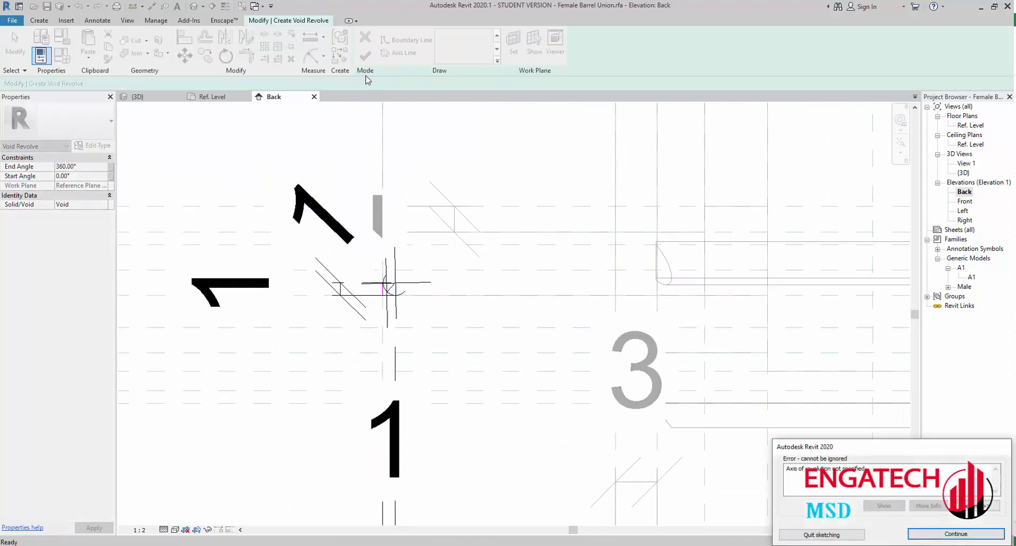
{"action": "key", "text": "Return"}
{"action": "scroll", "coordinate": [422, 298], "scroll_direction": "down", "scroll_amount": 3}
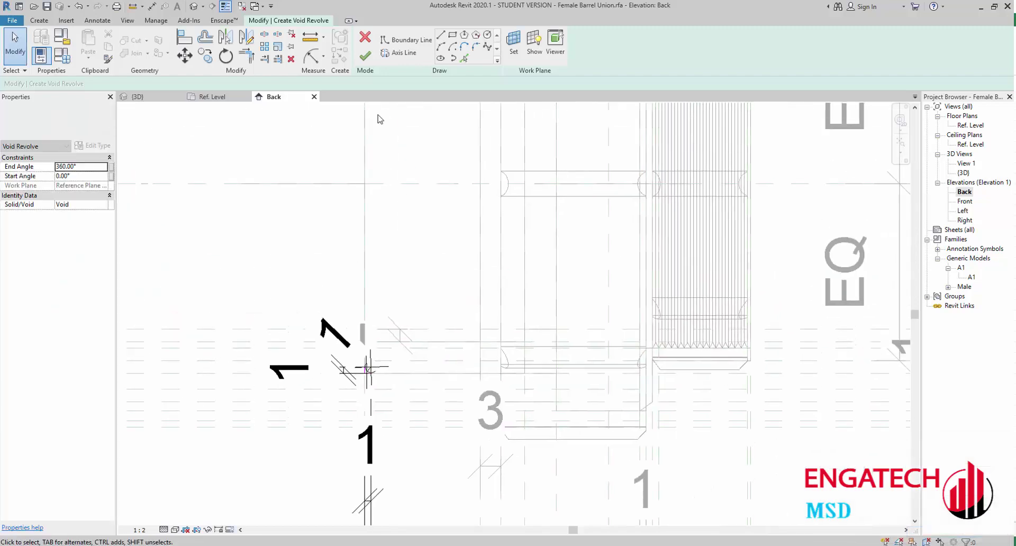
{"action": "left_click", "coordinate": [398, 53]}
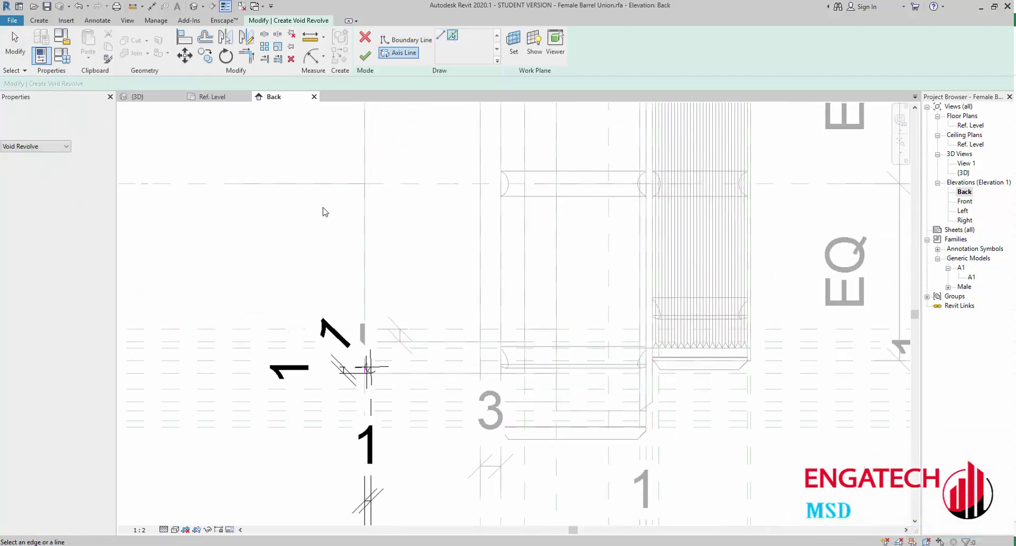
{"action": "left_click", "coordinate": [370, 122]}
{"action": "left_click", "coordinate": [365, 55]}
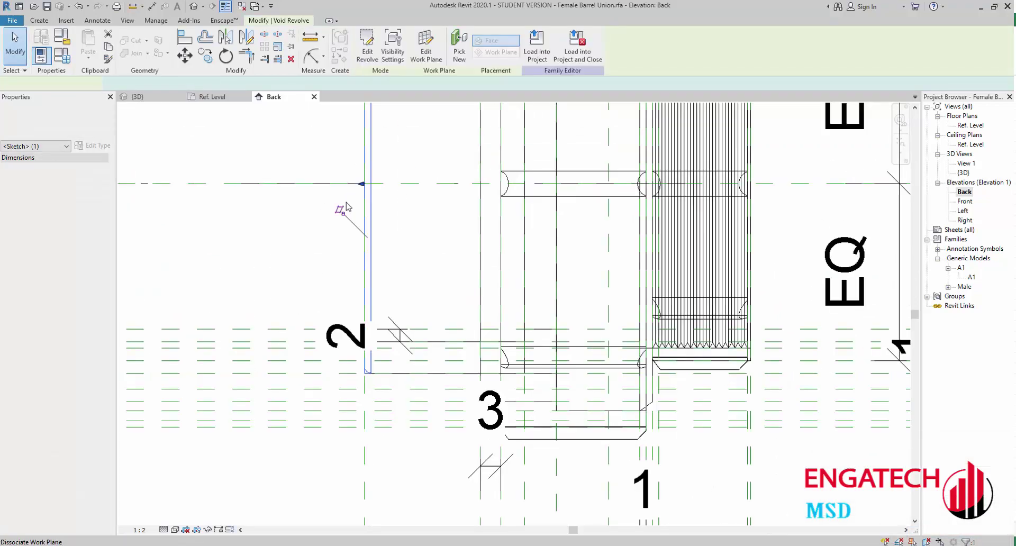
{"action": "left_click", "coordinate": [317, 271]}
{"action": "scroll", "coordinate": [366, 221], "scroll_direction": "down", "scroll_amount": 2}
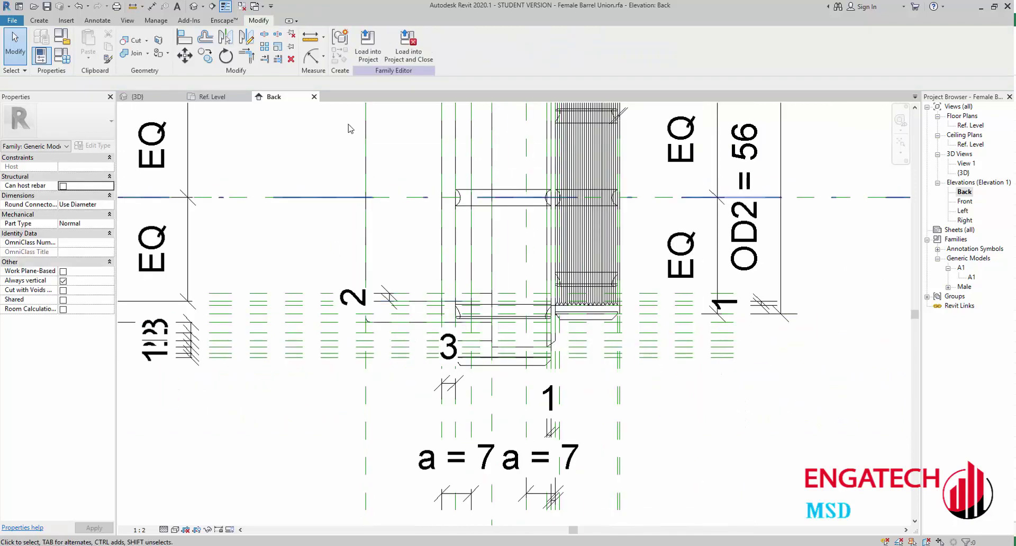
{"action": "left_click", "coordinate": [195, 8]}
Change DN (default) from 50 to 40, accept the joined-elements warning, and orbit the resized union.
{"action": "mouse_move", "coordinate": [508, 297]}
{"action": "middle_mouse_down", "text": "shift"}
{"action": "mouse_move", "coordinate": [529, 318]}
{"action": "mouse_move", "coordinate": [647, 190]}
{"action": "mouse_move", "coordinate": [759, 272]}
{"action": "mouse_move", "coordinate": [731, 296]}
{"action": "middle_mouse_up", "text": "shift"}
{"action": "scroll", "coordinate": [579, 336], "scroll_direction": "up", "scroll_amount": 5}
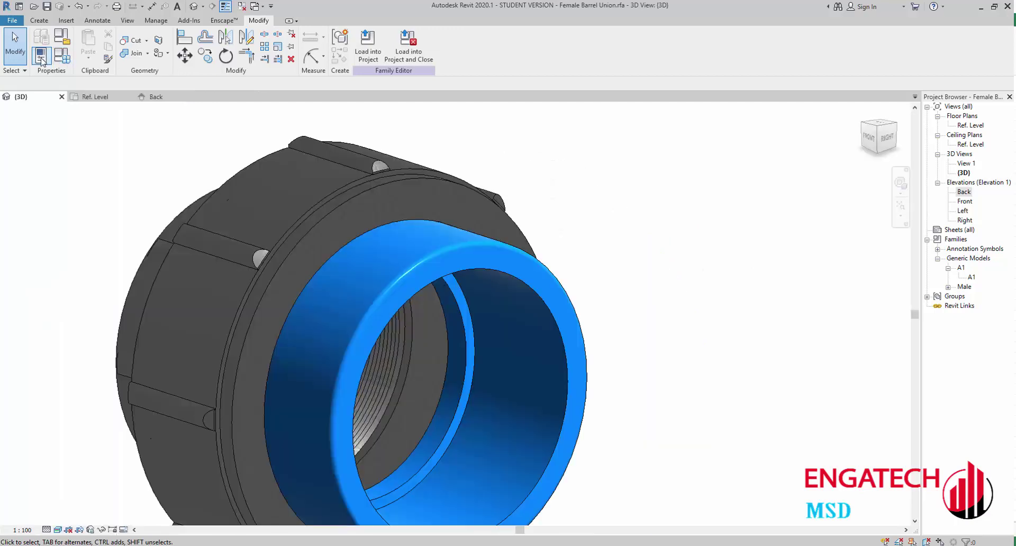
{"action": "left_click", "coordinate": [46, 56]}
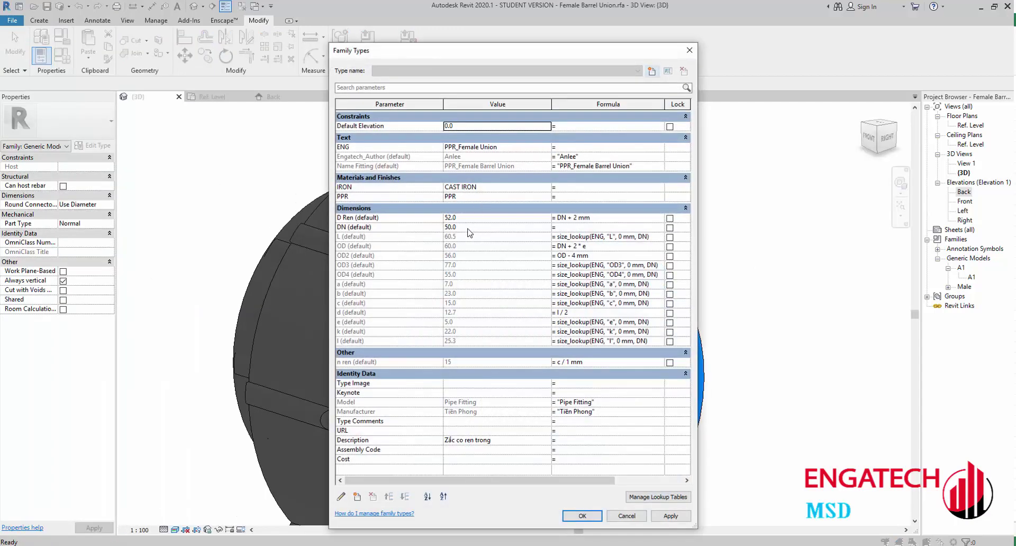
{"action": "left_click", "coordinate": [469, 228]}
{"action": "left_click_drag", "start_coordinate": [468, 50], "coordinate": [783, 8]}
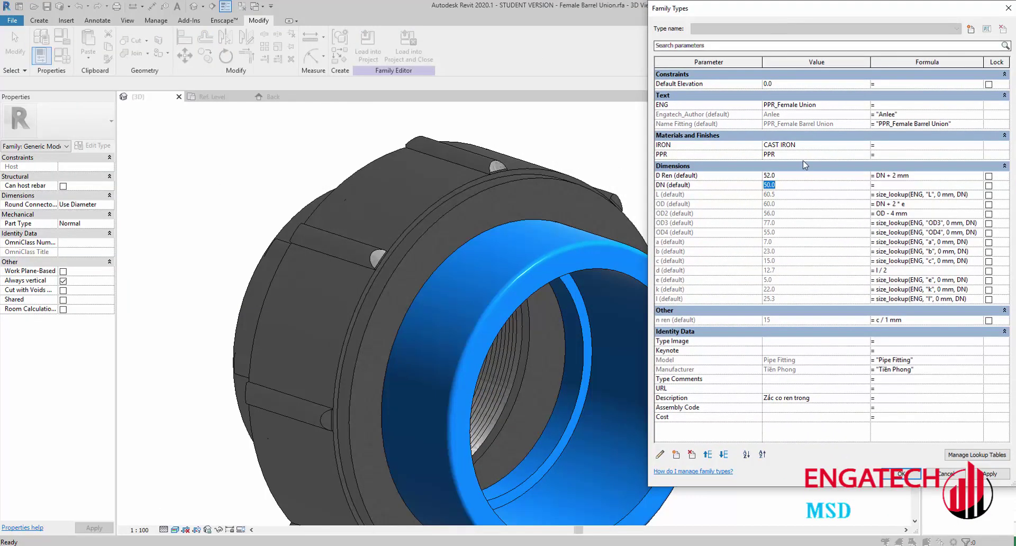
{"action": "type", "text": "40"}
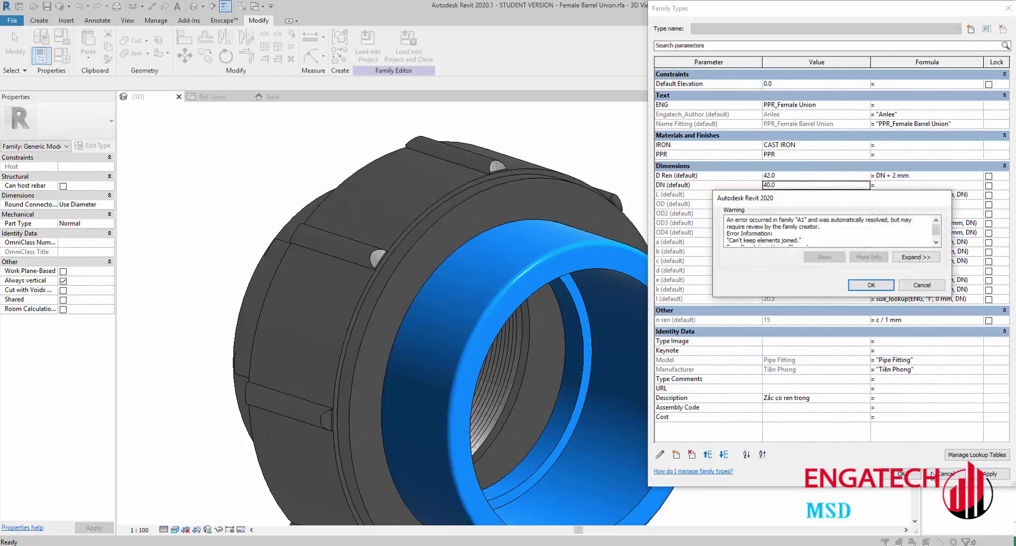
{"action": "left_click", "coordinate": [870, 285]}
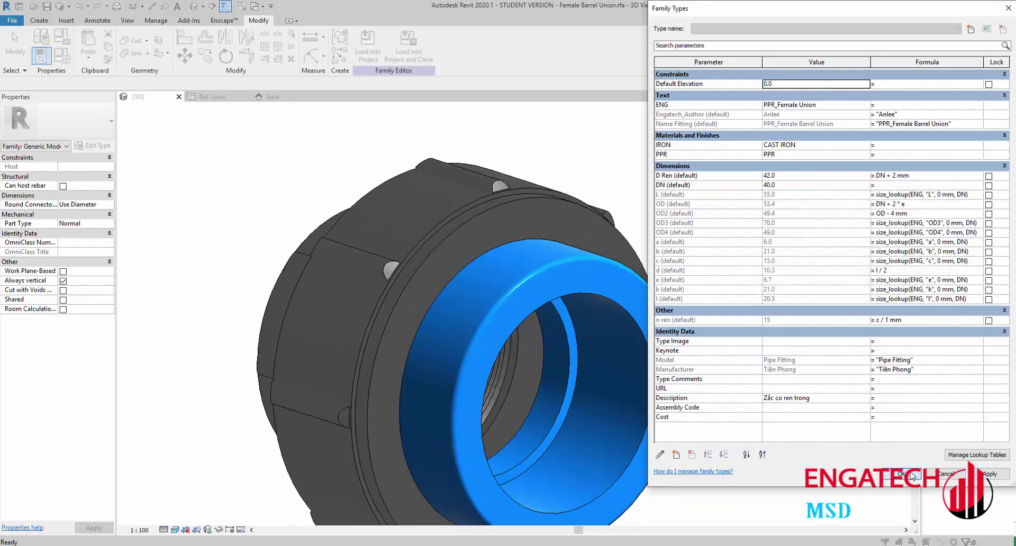
{"action": "left_click", "coordinate": [912, 474]}
{"action": "mouse_move", "coordinate": [618, 334]}
{"action": "middle_mouse_down", "text": "shift"}
{"action": "mouse_move", "coordinate": [494, 192]}
{"action": "mouse_move", "coordinate": [601, 290]}
{"action": "mouse_move", "coordinate": [444, 428]}
{"action": "mouse_move", "coordinate": [445, 318]}
{"action": "middle_mouse_up", "text": "shift"}
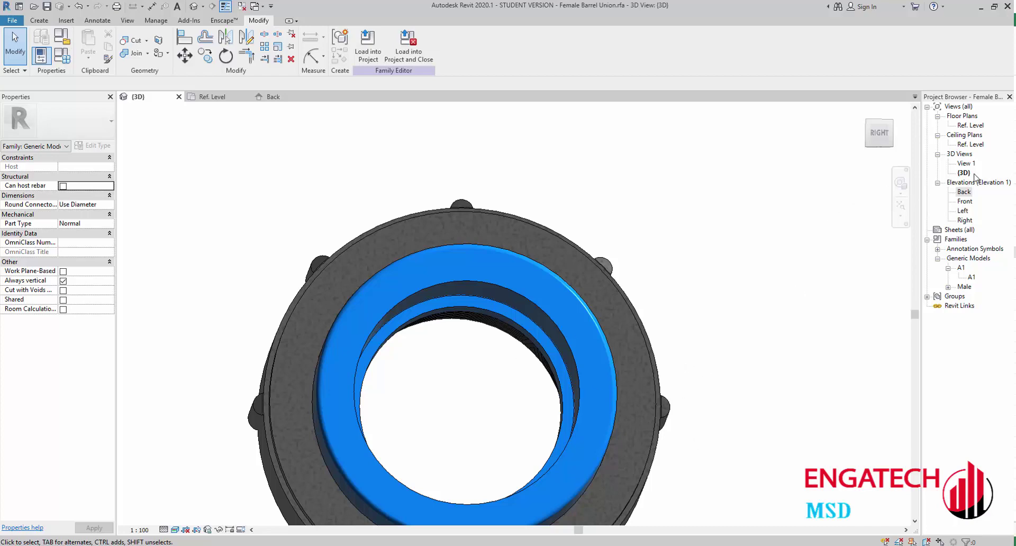
Return to the Back elevation and zoom into the union's rounded upper profile edge.
{"action": "double_click", "coordinate": [972, 126]}
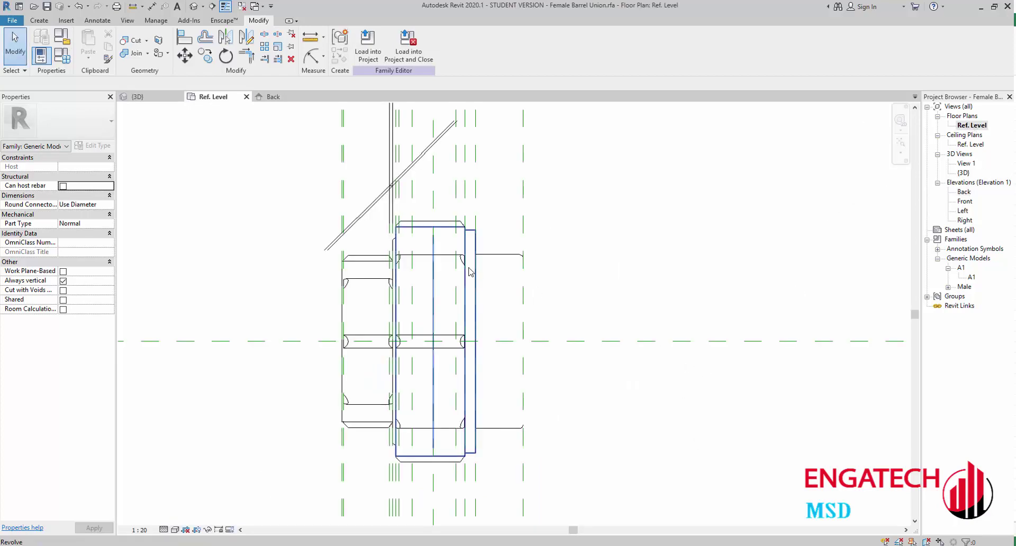
{"action": "scroll", "coordinate": [546, 270], "scroll_direction": "up", "scroll_amount": 3}
{"action": "left_click", "coordinate": [272, 96]}
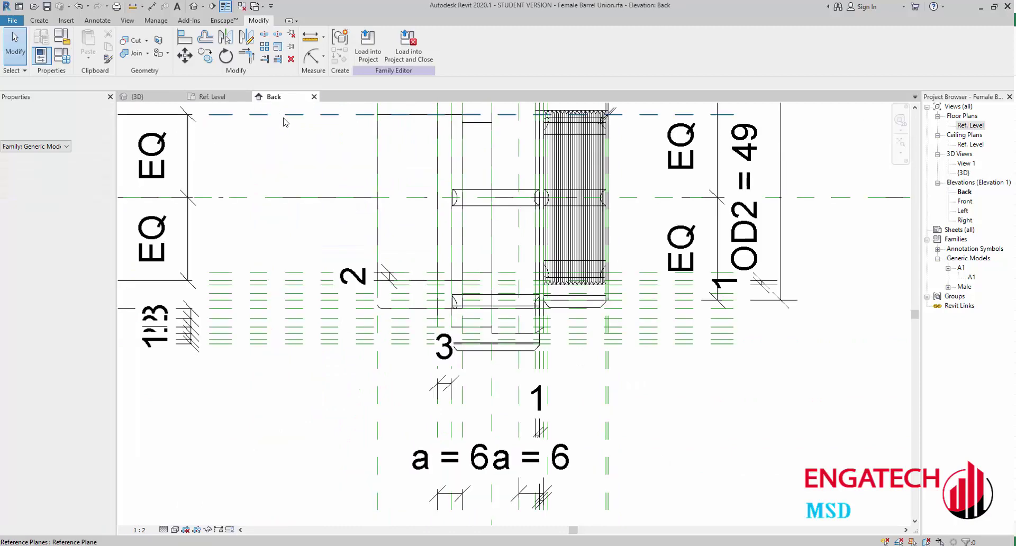
{"action": "scroll", "coordinate": [424, 278], "scroll_direction": "up", "scroll_amount": 2}
{"action": "scroll", "coordinate": [355, 290], "scroll_direction": "up", "scroll_amount": 3}
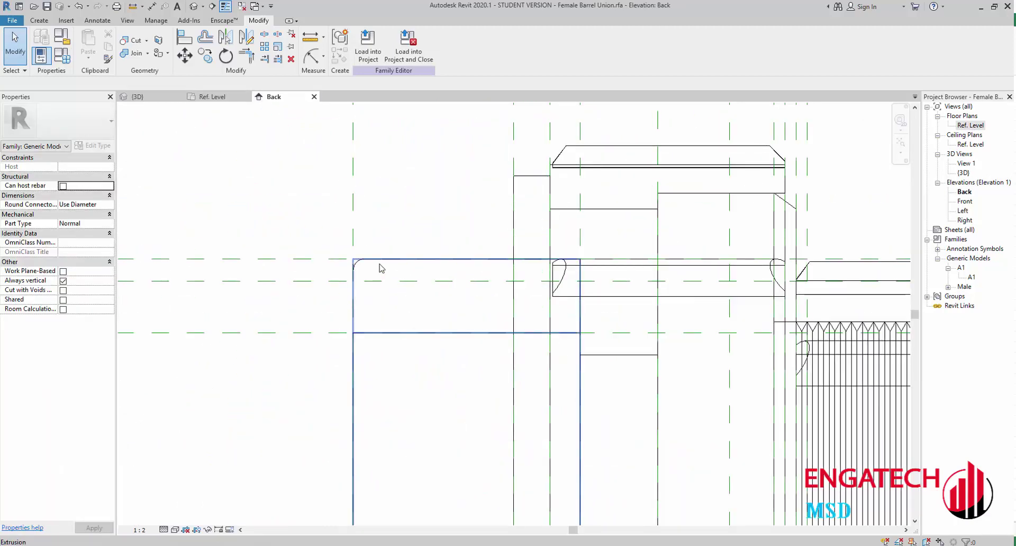
{"action": "scroll", "coordinate": [373, 280], "scroll_direction": "up", "scroll_amount": 2}
{"action": "scroll", "coordinate": [356, 266], "scroll_direction": "up", "scroll_amount": 1}
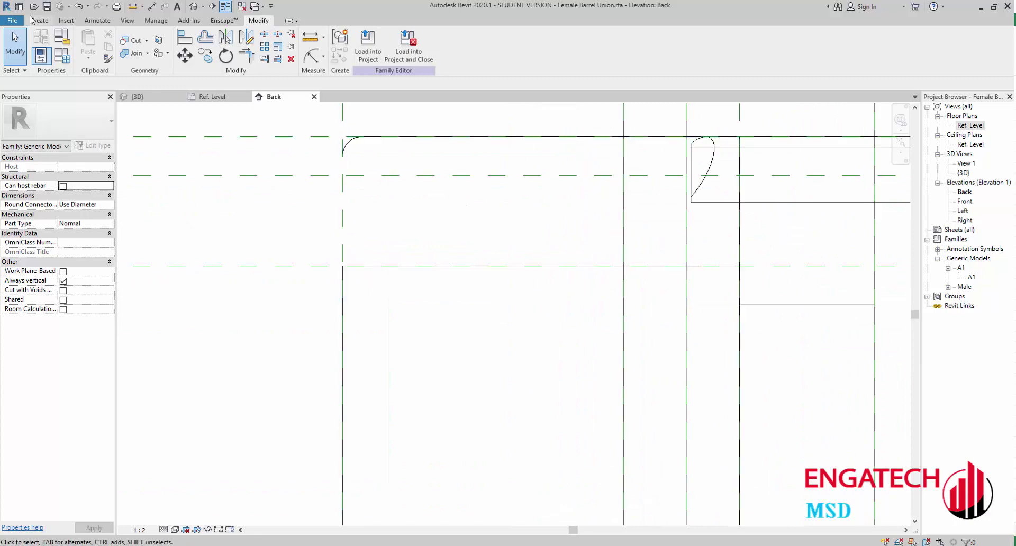
{"action": "left_click", "coordinate": [32, 20]}
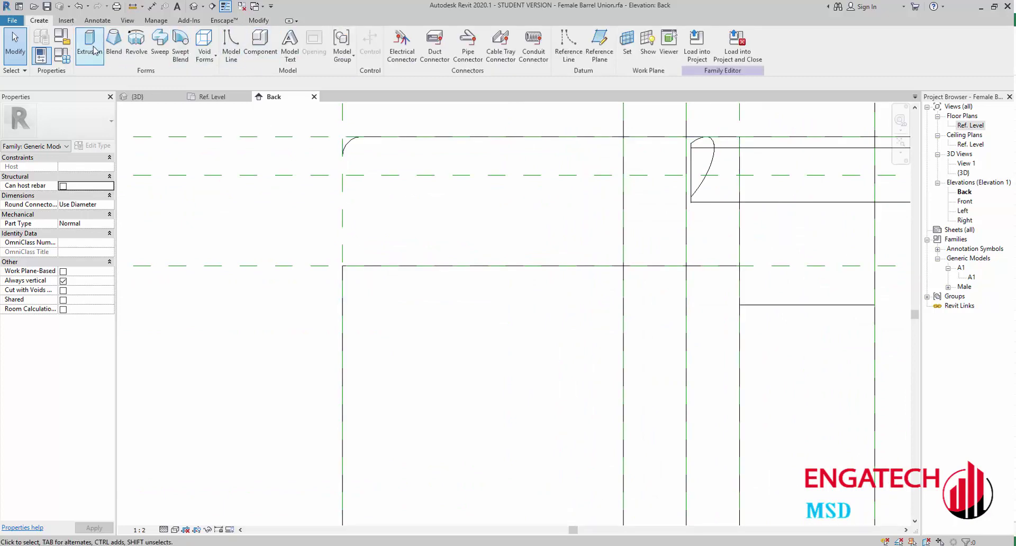
Start a void revolve with a 0.5 horizontal line and a 1 vertical line at the extrusion corner.
{"action": "left_click", "coordinate": [213, 57]}
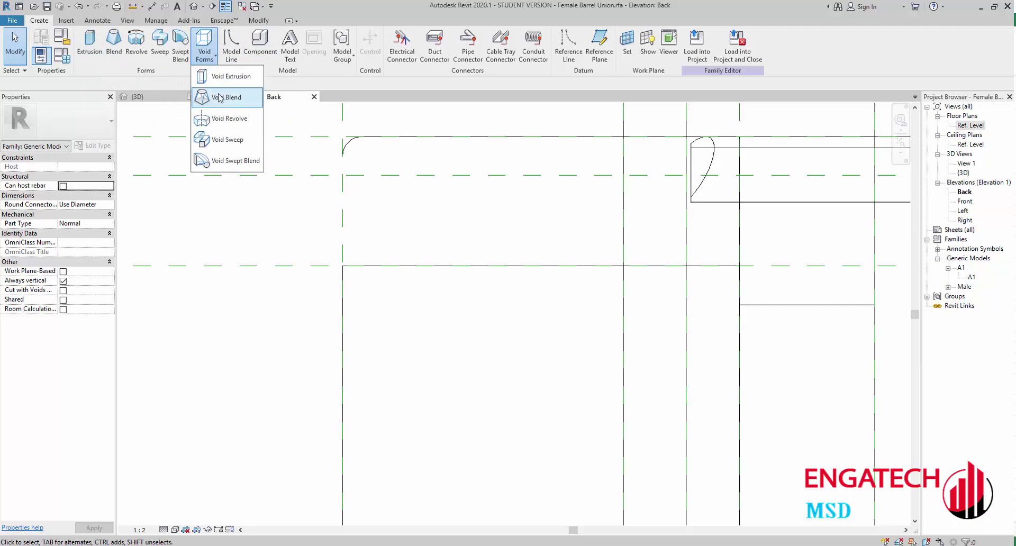
{"action": "left_click", "coordinate": [220, 120]}
{"action": "left_click", "coordinate": [343, 267]}
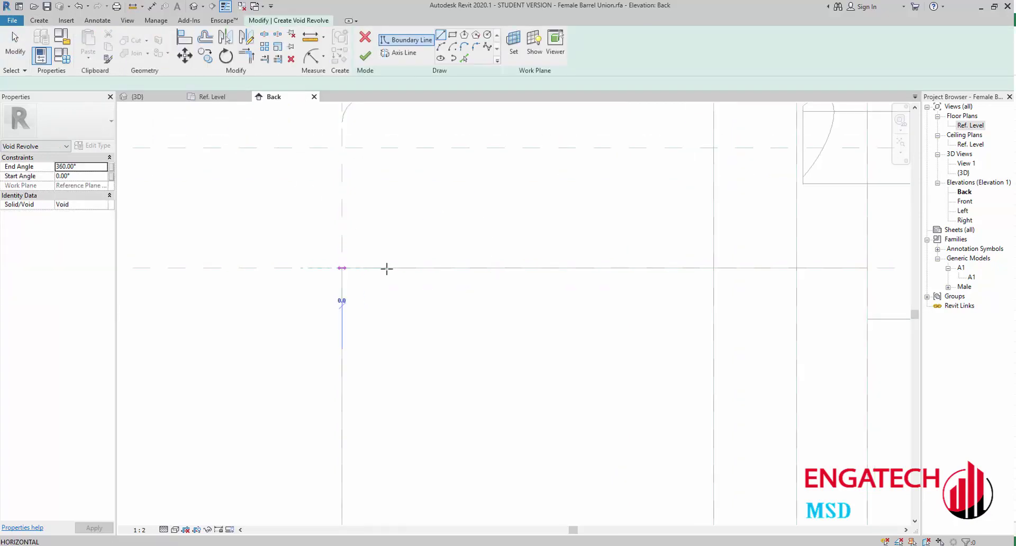
{"action": "type", "text": "0.5"}
{"action": "key", "text": "Return"}
{"action": "left_click", "coordinate": [342, 267]}
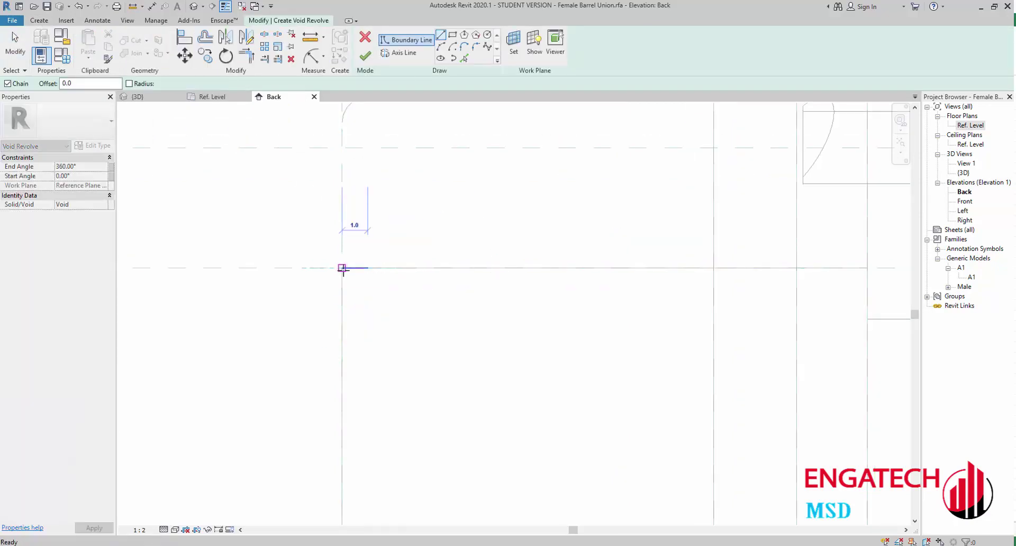
{"action": "type", "text": "1"}
{"action": "key", "text": "Return"}
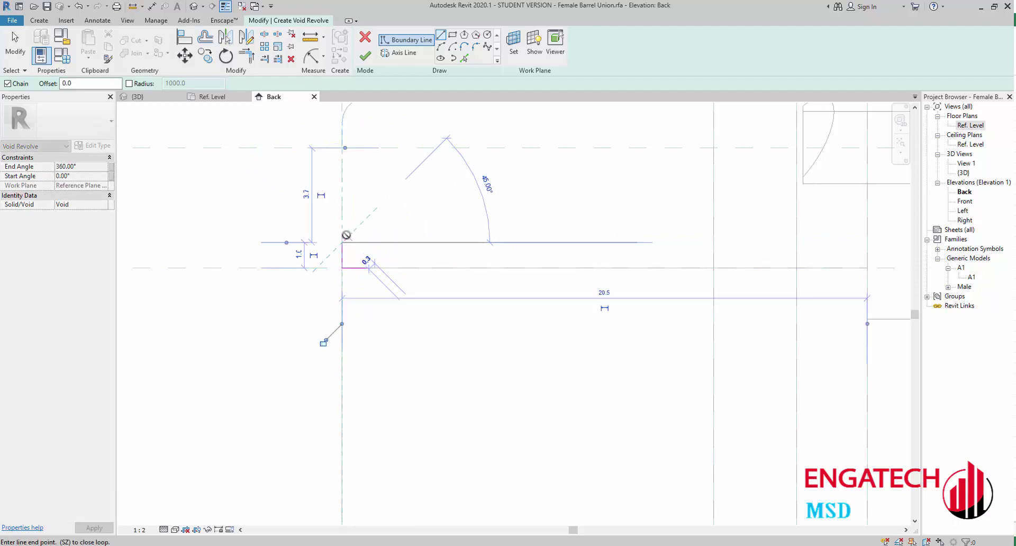
Join the top and right line ends with a Start-End-Radius arc.
{"action": "left_click", "coordinate": [442, 47]}
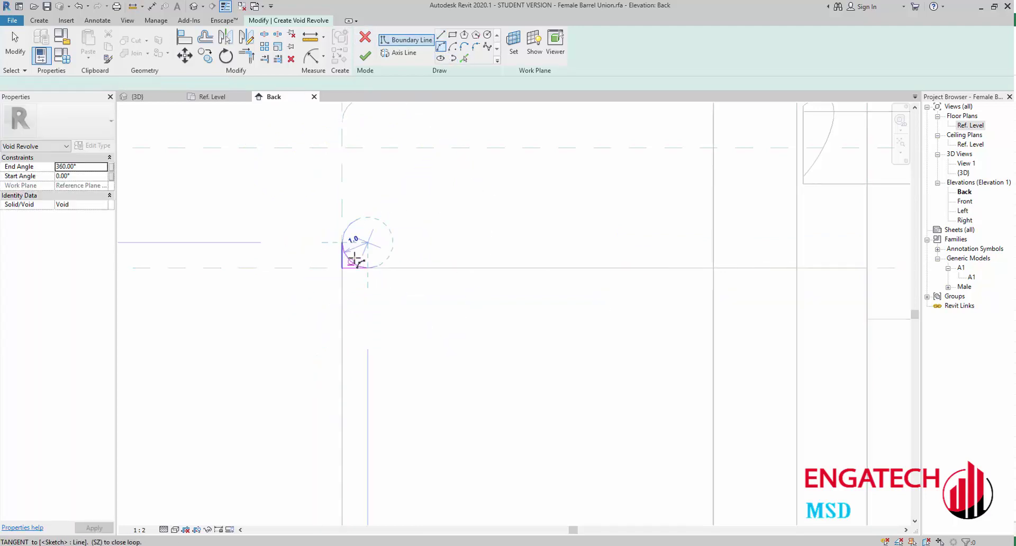
{"action": "scroll", "coordinate": [354, 261], "scroll_direction": "up", "scroll_amount": 2}
{"action": "scroll", "coordinate": [351, 261], "scroll_direction": "down", "scroll_amount": 2}
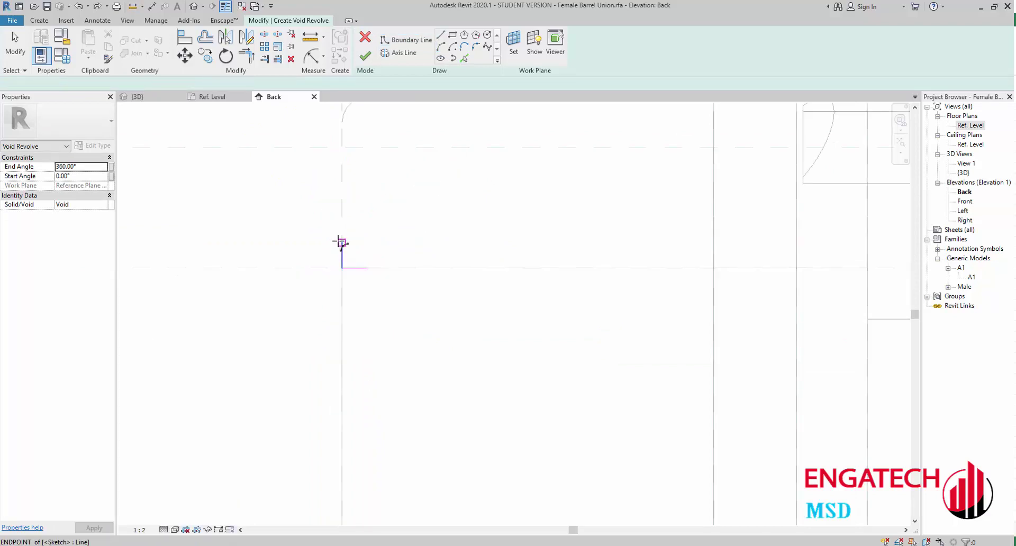
{"action": "left_click", "coordinate": [342, 243]}
{"action": "left_click", "coordinate": [366, 268]}
{"action": "key", "text": "Escape"}
{"action": "key", "text": "Escape"}
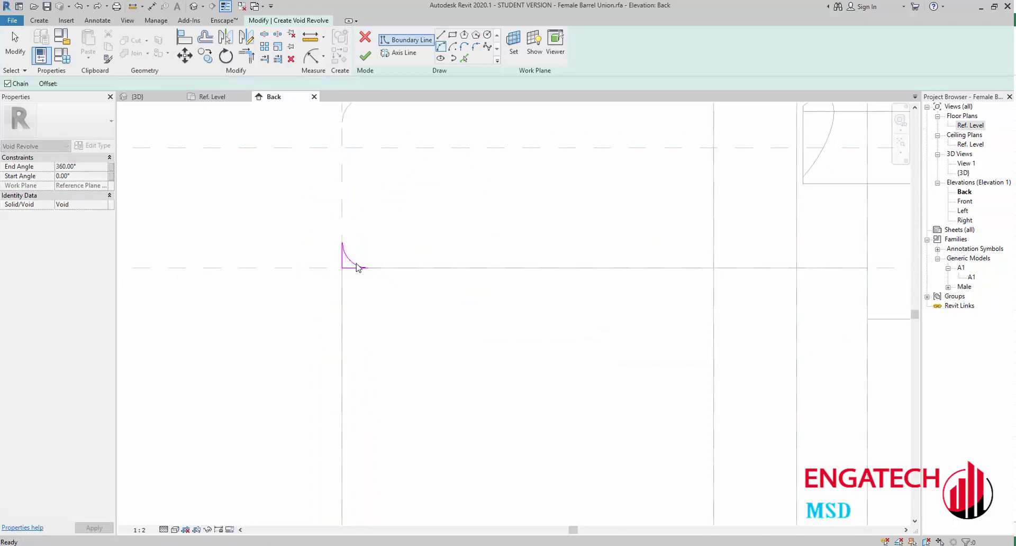
{"action": "scroll", "coordinate": [349, 273], "scroll_direction": "up", "scroll_amount": 3}
Align the corner profile to the horizontal reference plane.
{"action": "key", "text": "i"}
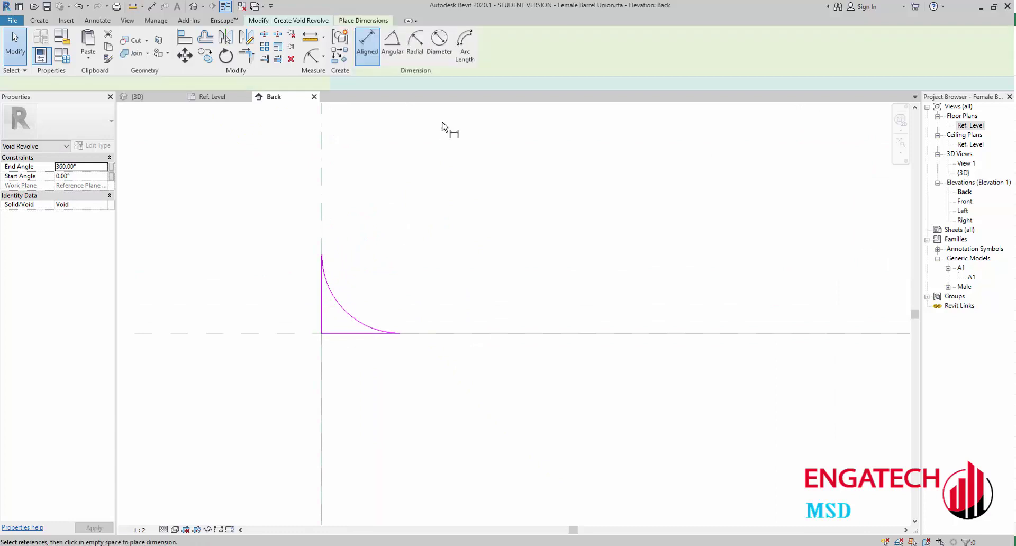
{"action": "left_click", "coordinate": [415, 42]}
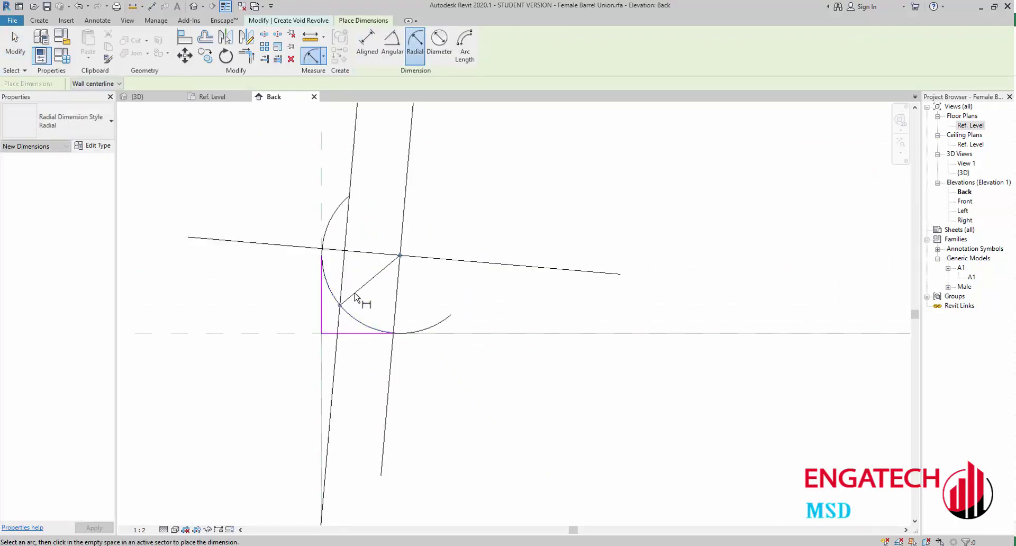
{"action": "key", "text": "Escape"}
{"action": "middle_click_drag", "start_coordinate": [311, 392], "coordinate": [312, 338]}
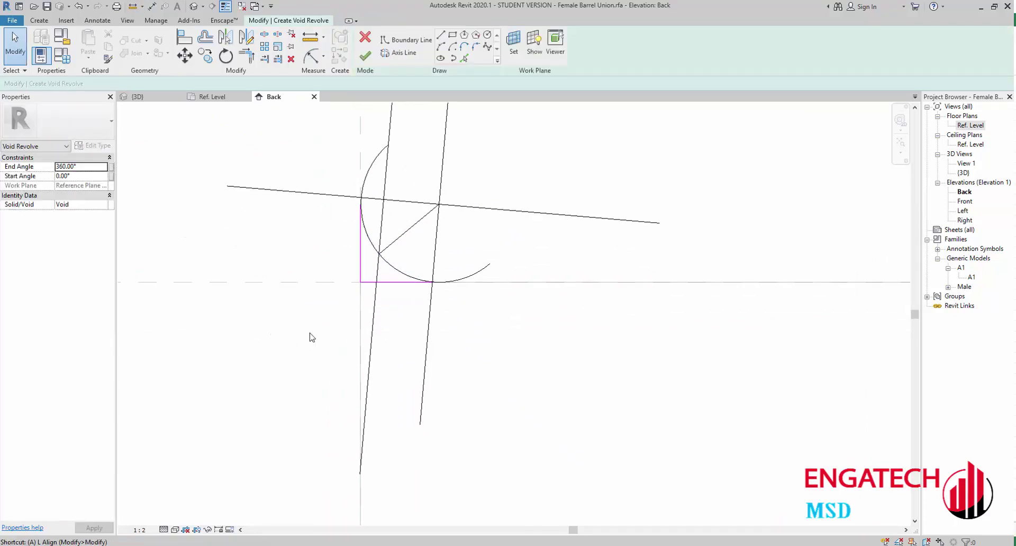
{"action": "key", "text": "l"}
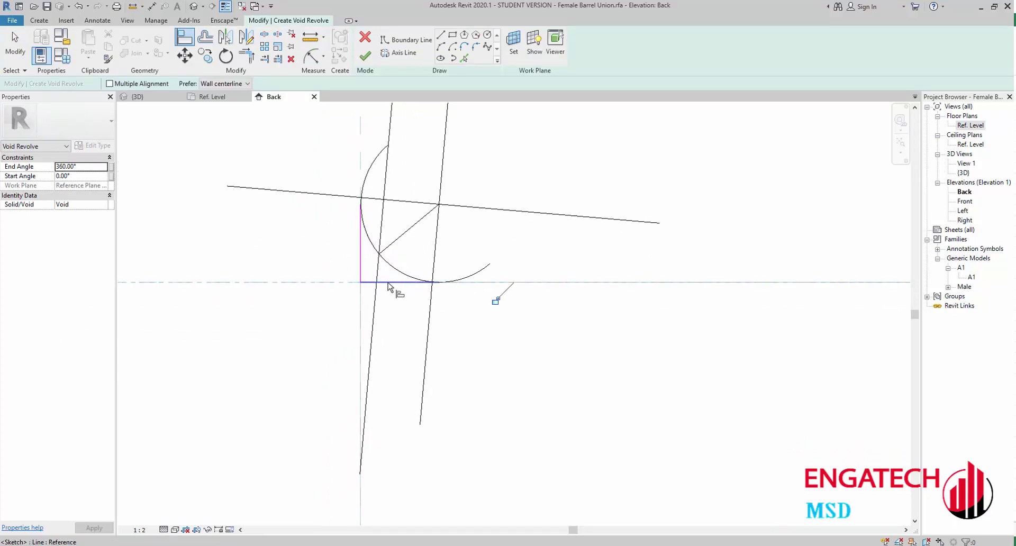
{"action": "left_click", "coordinate": [388, 285]}
{"action": "scroll", "coordinate": [483, 323], "scroll_direction": "down", "scroll_amount": 5}
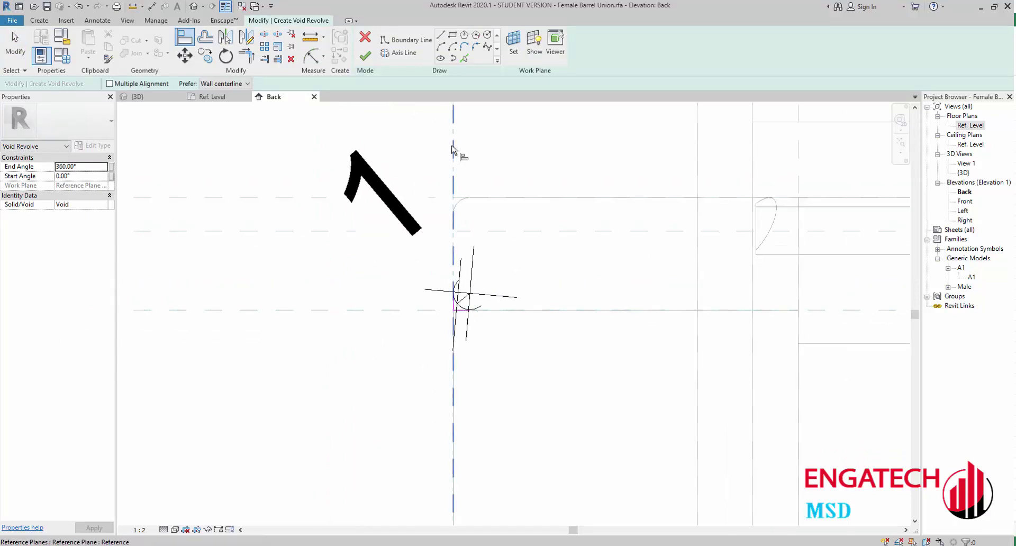
{"action": "scroll", "coordinate": [466, 281], "scroll_direction": "up", "scroll_amount": 3}
{"action": "scroll", "coordinate": [470, 265], "scroll_direction": "up", "scroll_amount": 2}
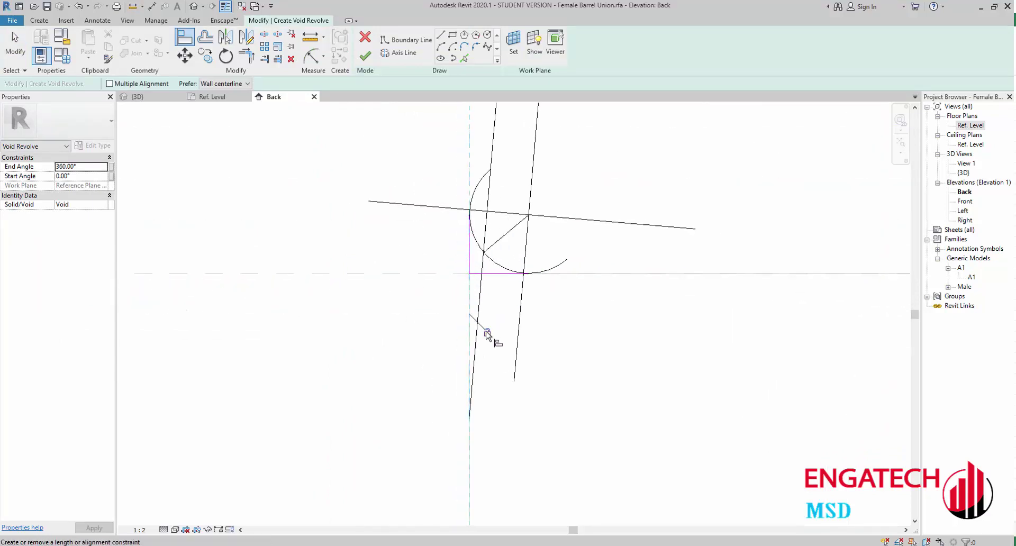
{"action": "key", "text": "Escape"}
{"action": "middle_click_drag", "start_coordinate": [411, 295], "coordinate": [417, 377]}
Dimension from the arc's top endpoint to the horizontal reference plane.
{"action": "key", "text": "d"}
{"action": "key", "text": "i"}
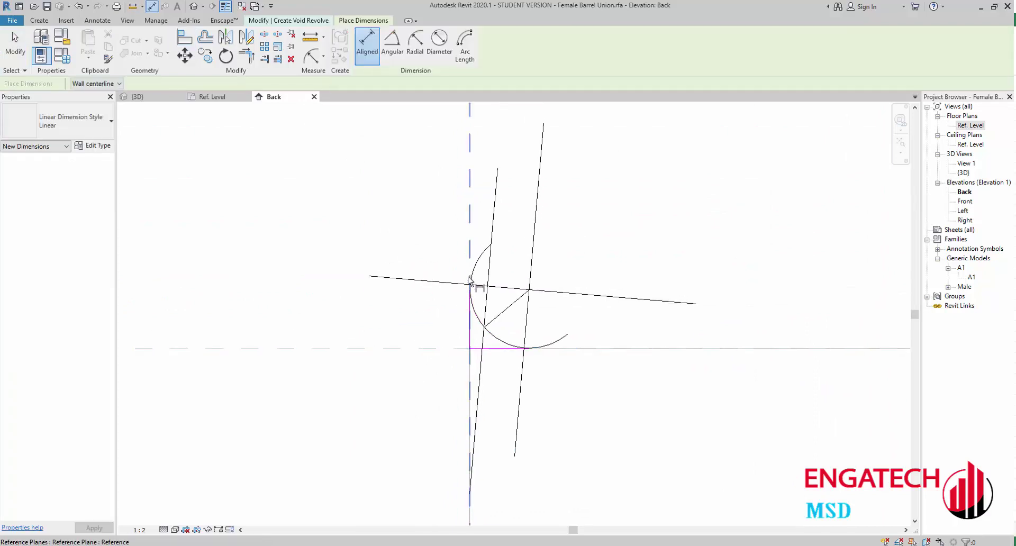
{"action": "left_click", "coordinate": [470, 290]}
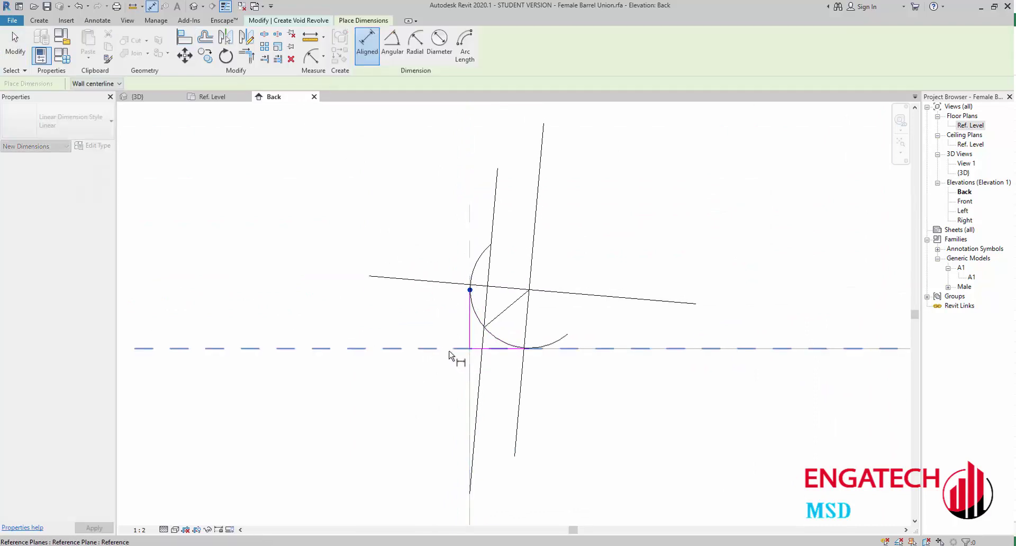
{"action": "left_click", "coordinate": [456, 350]}
{"action": "left_click", "coordinate": [246, 318]}
{"action": "scroll", "coordinate": [407, 354], "scroll_direction": "up", "scroll_amount": 2}
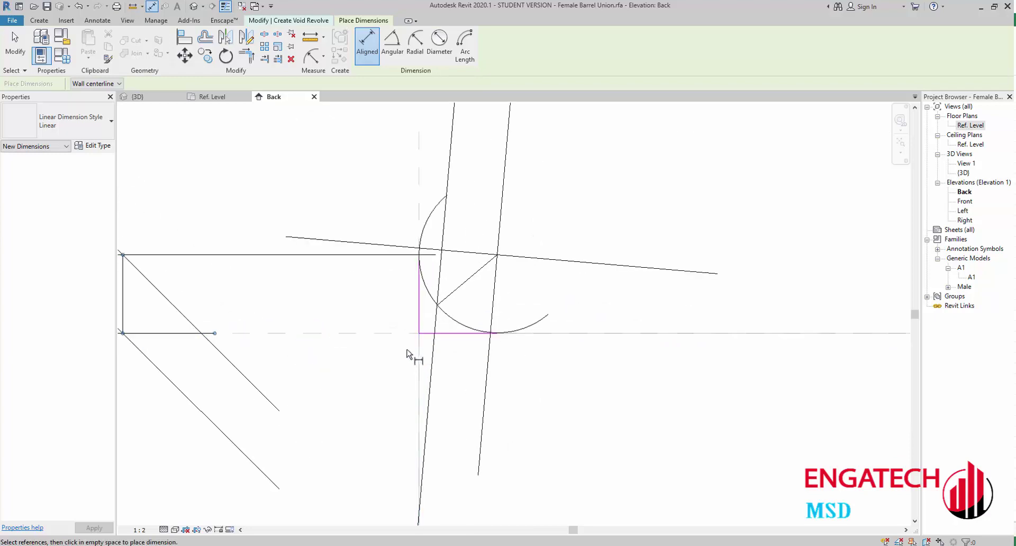
{"action": "scroll", "coordinate": [413, 365], "scroll_direction": "down", "scroll_amount": 2}
{"action": "scroll", "coordinate": [421, 381], "scroll_direction": "down", "scroll_amount": 2}
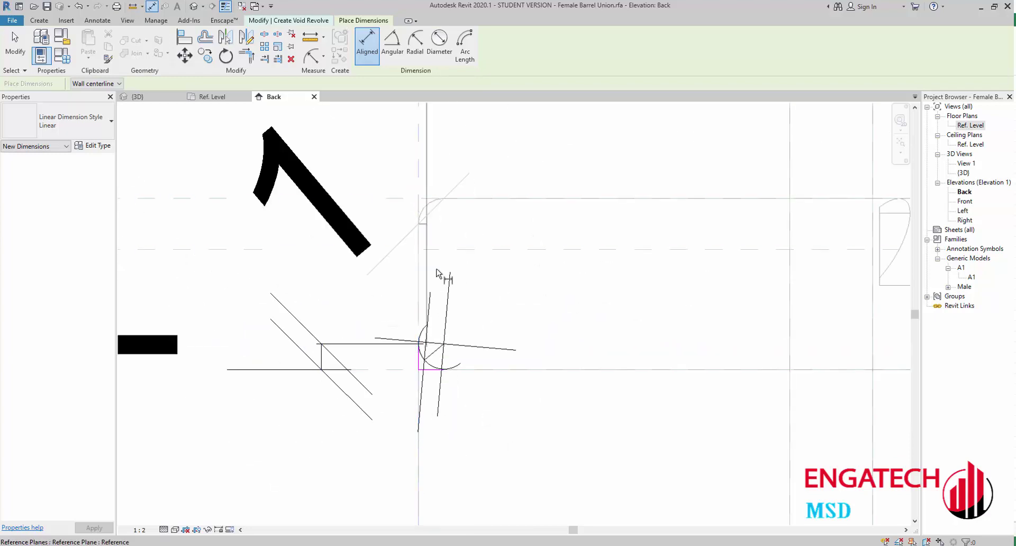
{"action": "scroll", "coordinate": [423, 366], "scroll_direction": "up", "scroll_amount": 2}
{"action": "scroll", "coordinate": [455, 265], "scroll_direction": "up", "scroll_amount": 3}
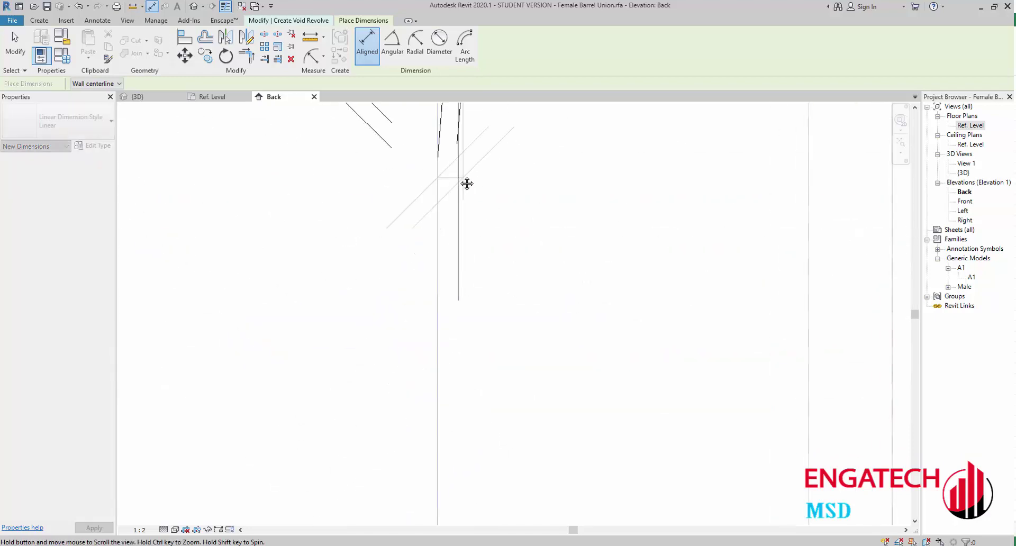
{"action": "scroll", "coordinate": [447, 261], "scroll_direction": "up", "scroll_amount": 2}
{"action": "key", "text": "Escape"}
{"action": "key", "text": "Escape"}
{"action": "scroll", "coordinate": [456, 260], "scroll_direction": "down", "scroll_amount": 3}
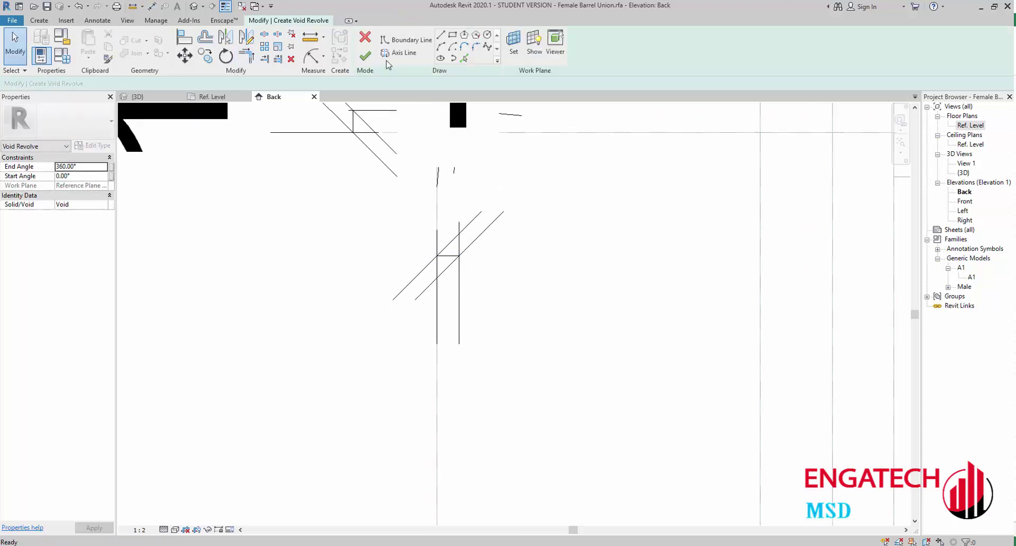
Pick the vertical reference plane as revolve axis and finish the void revolve.
{"action": "left_click", "coordinate": [399, 53]}
{"action": "left_click", "coordinate": [443, 36]}
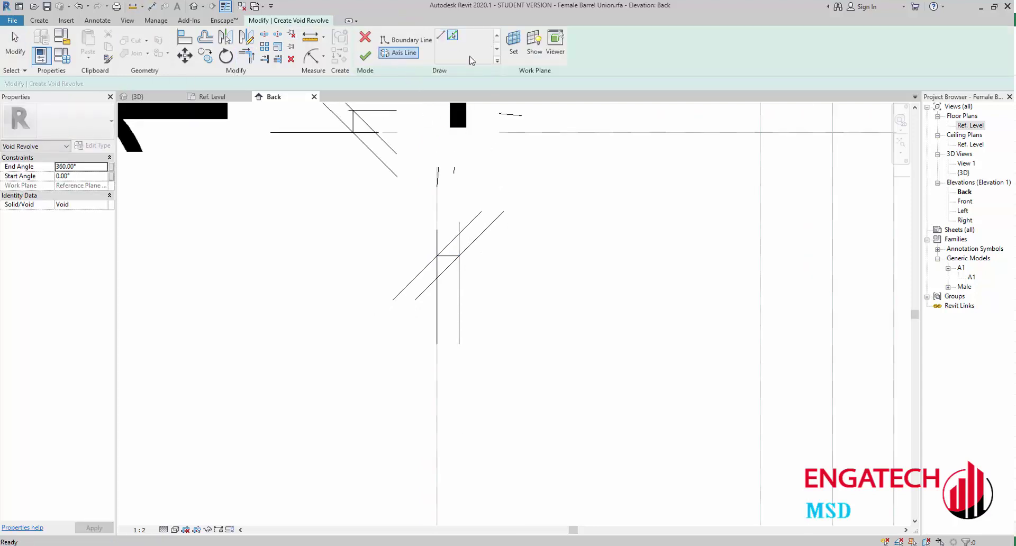
{"action": "scroll", "coordinate": [495, 400], "scroll_direction": "down", "scroll_amount": 2}
{"action": "scroll", "coordinate": [429, 447], "scroll_direction": "down", "scroll_amount": 1}
{"action": "left_click", "coordinate": [157, 464]}
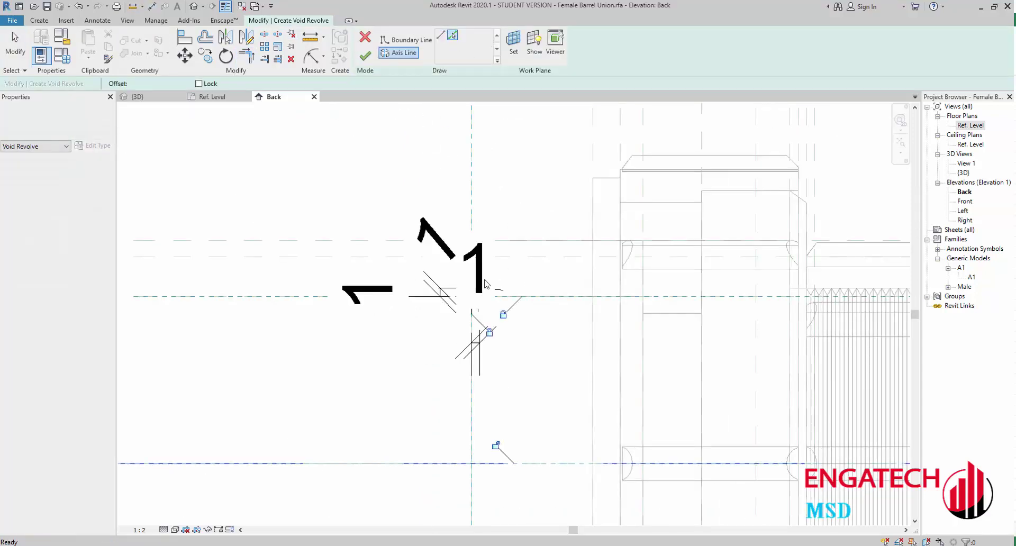
{"action": "left_click", "coordinate": [365, 55]}
{"action": "left_click", "coordinate": [298, 188]}
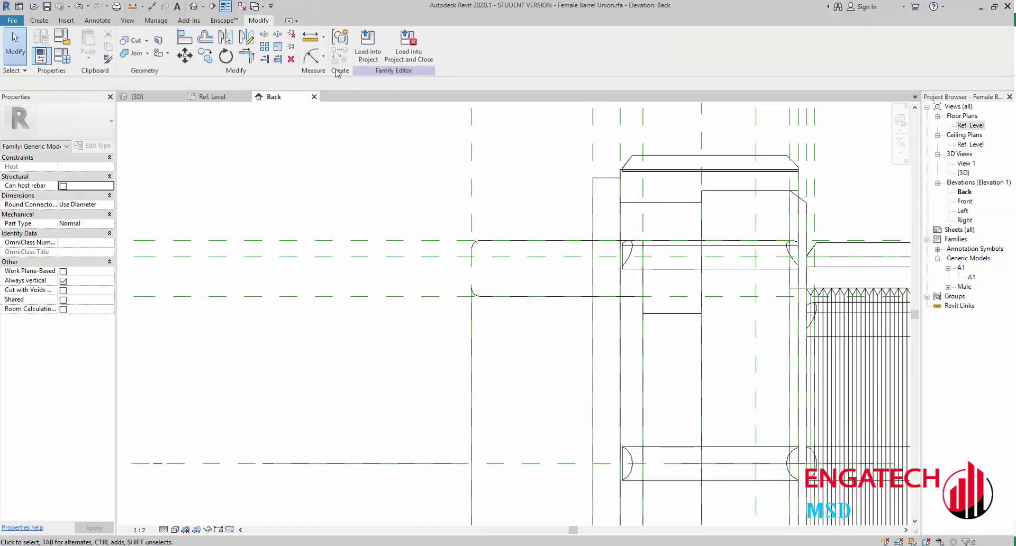
Switch to the 3D view, orbit the union to inspect its cut edge, and review its type parameters.
{"action": "left_click", "coordinate": [194, 7]}
{"action": "middle_click_drag", "start_coordinate": [449, 262], "coordinate": [613, 329], "text": "shift"}
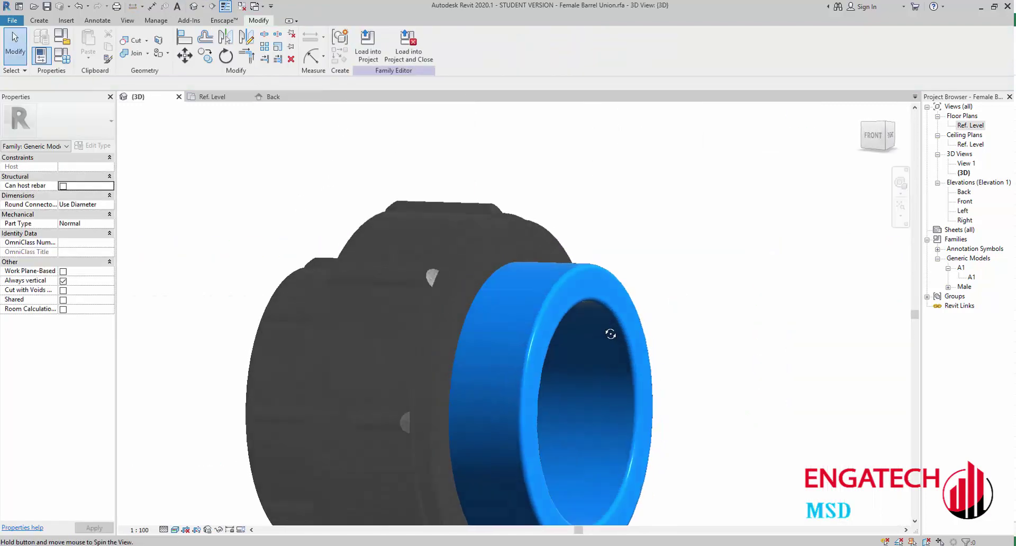
{"action": "left_click", "coordinate": [74, 56]}
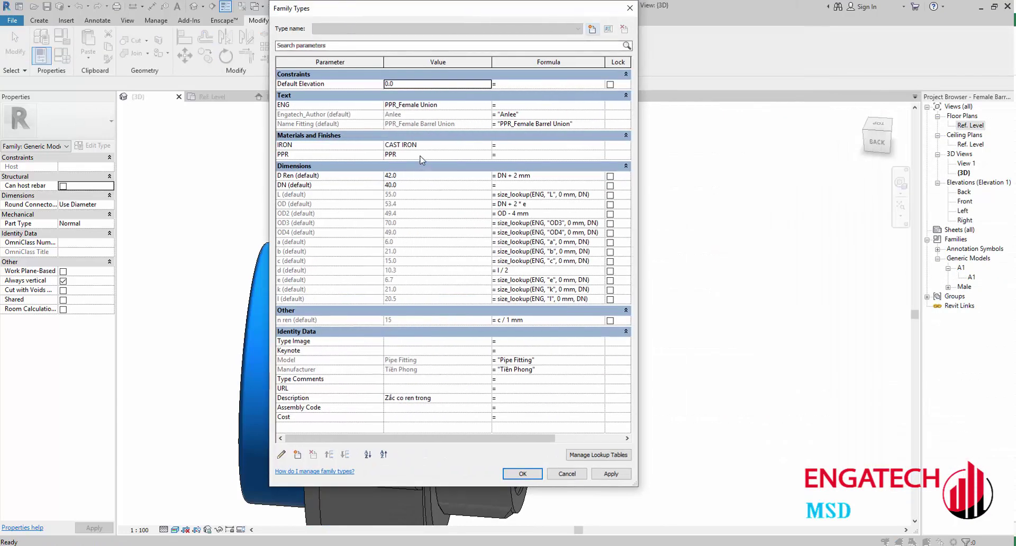
{"action": "left_click", "coordinate": [629, 8]}
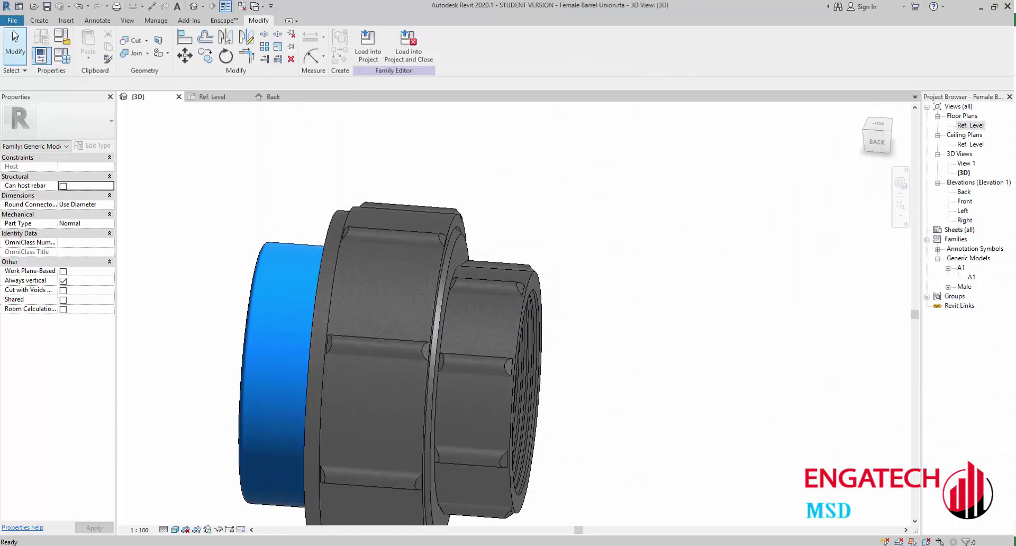
Set the family category to Pipe Fittings and its Part Type to Union.
{"action": "left_click", "coordinate": [62, 36]}
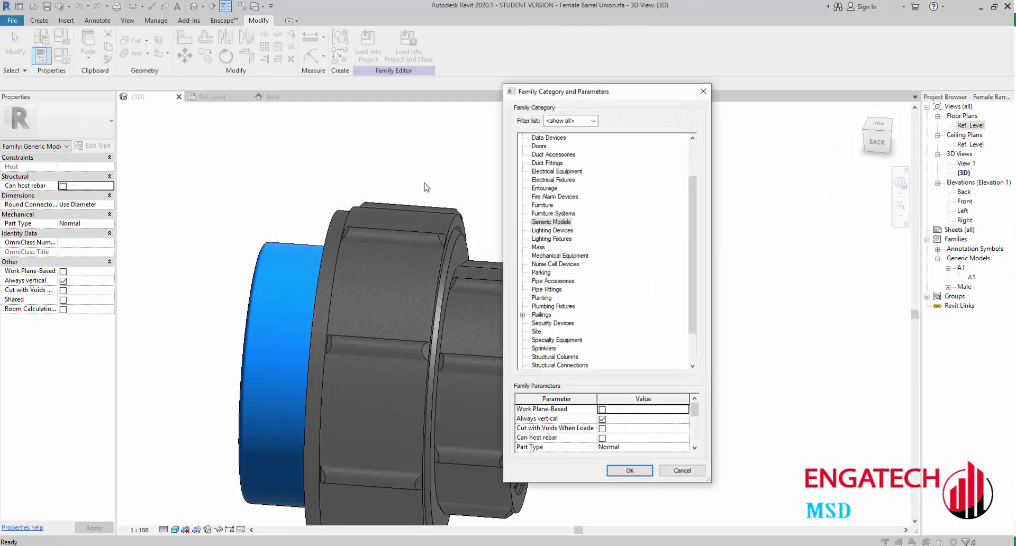
{"action": "left_click", "coordinate": [553, 291]}
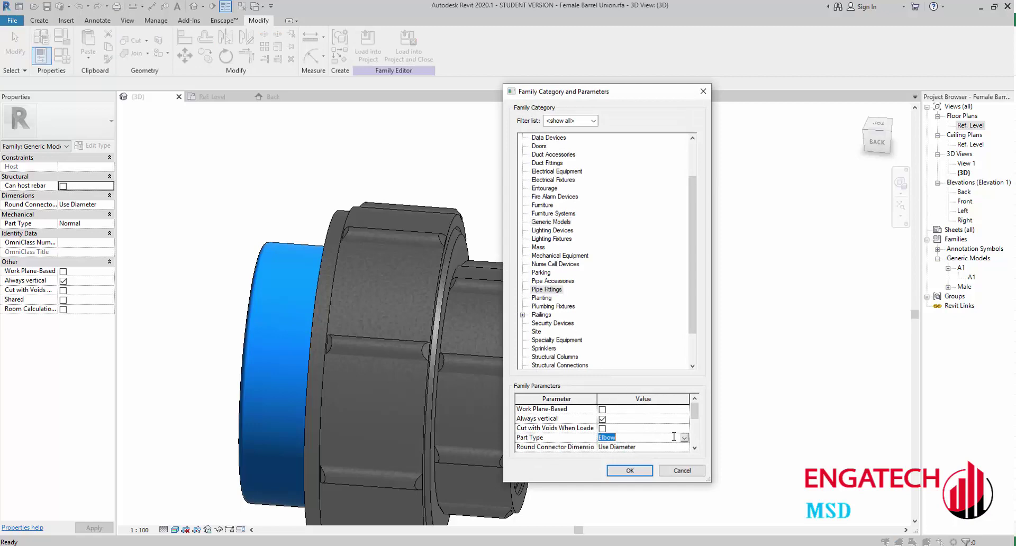
{"action": "left_click", "coordinate": [671, 438]}
{"action": "scroll", "coordinate": [625, 476], "scroll_direction": "down", "scroll_amount": 1}
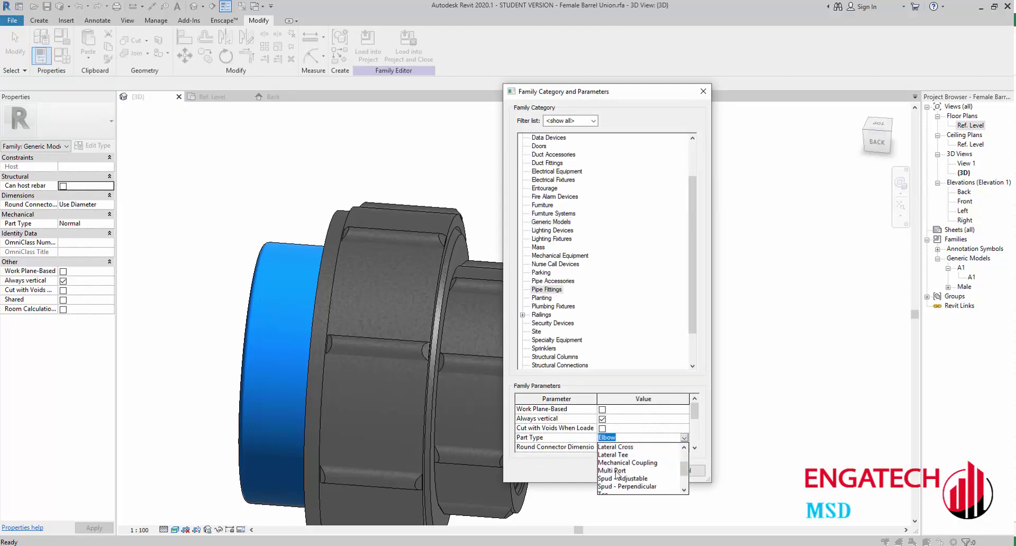
{"action": "scroll", "coordinate": [618, 474], "scroll_direction": "down", "scroll_amount": 1}
{"action": "left_click", "coordinate": [606, 486]}
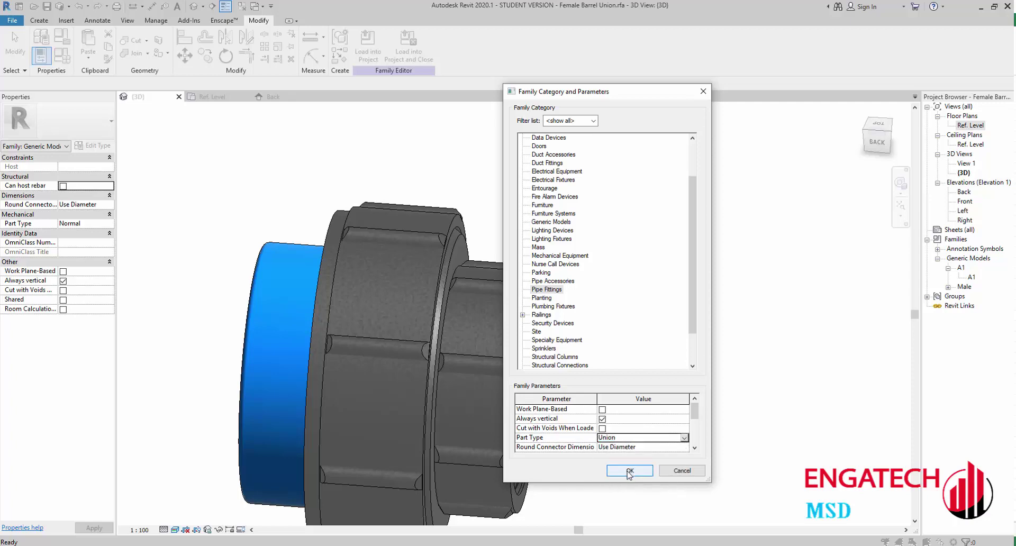
{"action": "left_click", "coordinate": [628, 471]}
{"action": "scroll", "coordinate": [646, 365], "scroll_direction": "down", "scroll_amount": 3}
{"action": "mouse_move", "coordinate": [703, 381]}
{"action": "middle_mouse_down", "text": "shift"}
{"action": "mouse_move", "coordinate": [647, 370]}
{"action": "mouse_move", "coordinate": [579, 318]}
{"action": "mouse_move", "coordinate": [413, 279]}
{"action": "middle_mouse_up", "text": "shift"}
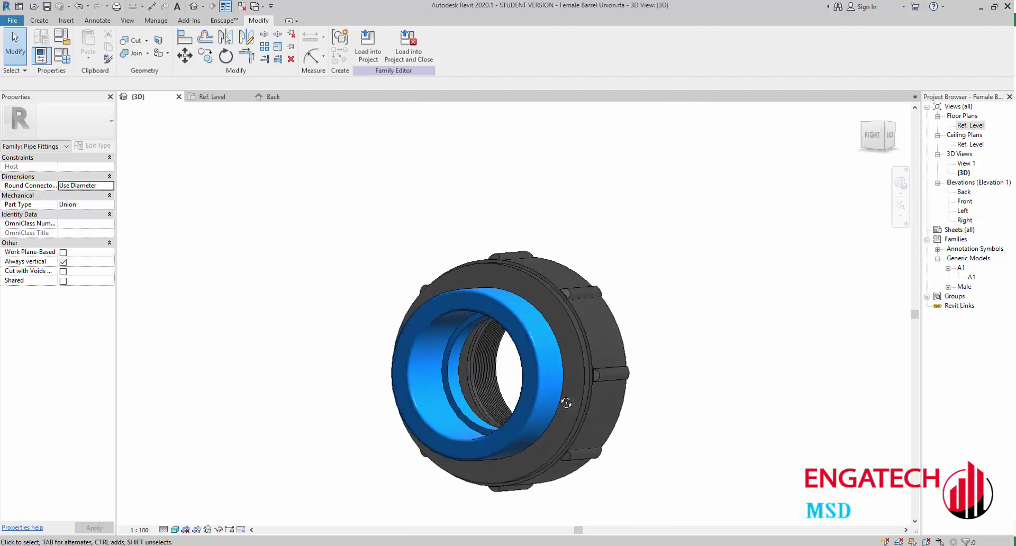
{"action": "left_click", "coordinate": [39, 21]}
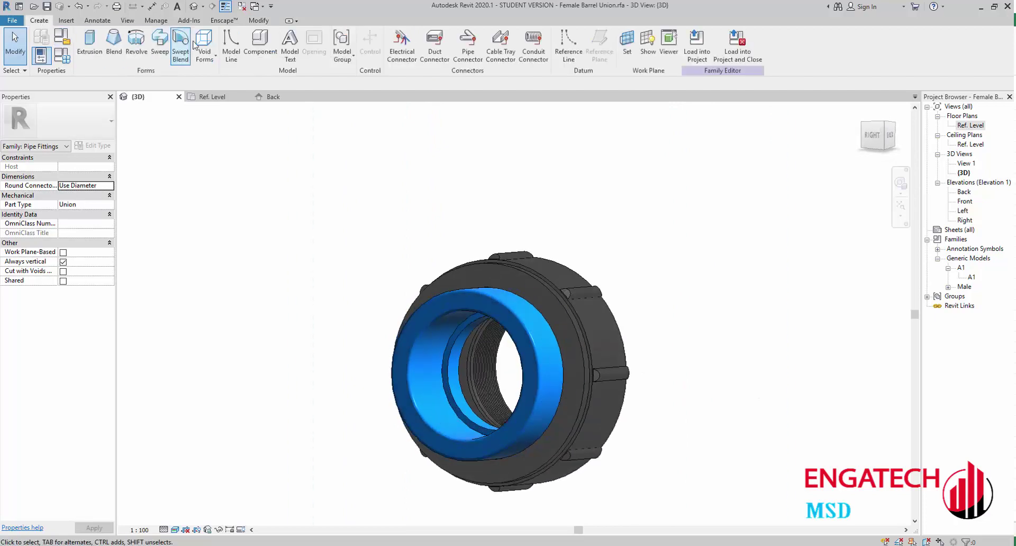
Start the Pipe Connector tool and orbit the union to bring its end faces into view.
{"action": "left_click", "coordinate": [468, 45]}
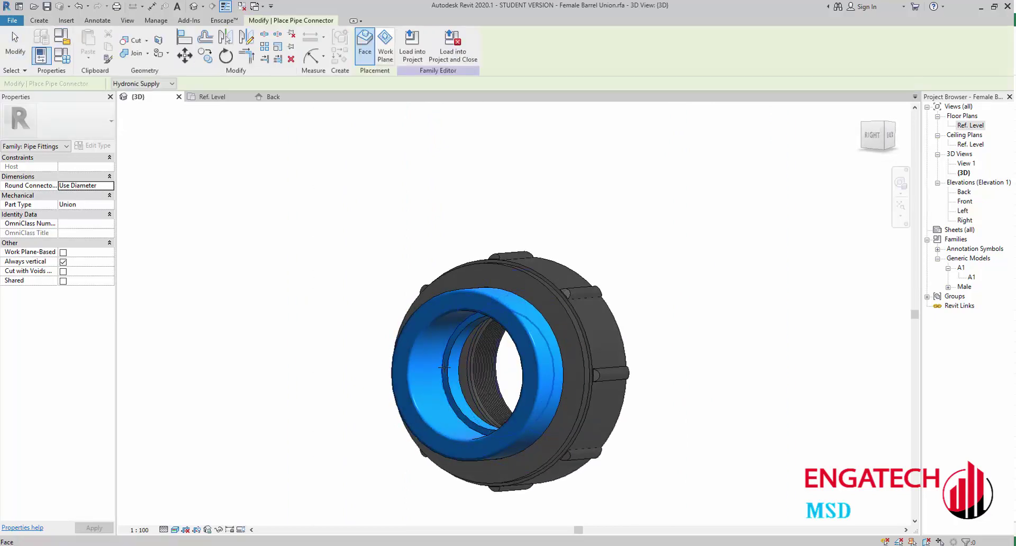
{"action": "scroll", "coordinate": [441, 353], "scroll_direction": "up", "scroll_amount": 3}
{"action": "scroll", "coordinate": [441, 353], "scroll_direction": "up", "scroll_amount": 2}
{"action": "scroll", "coordinate": [457, 353], "scroll_direction": "down", "scroll_amount": 3}
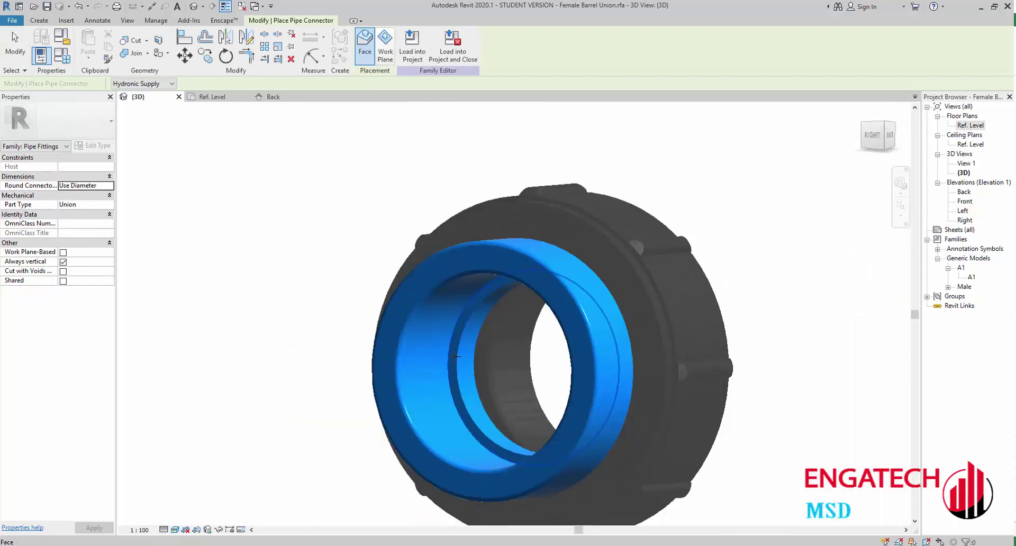
{"action": "scroll", "coordinate": [457, 352], "scroll_direction": "down", "scroll_amount": 1}
{"action": "scroll", "coordinate": [457, 353], "scroll_direction": "up", "scroll_amount": 2}
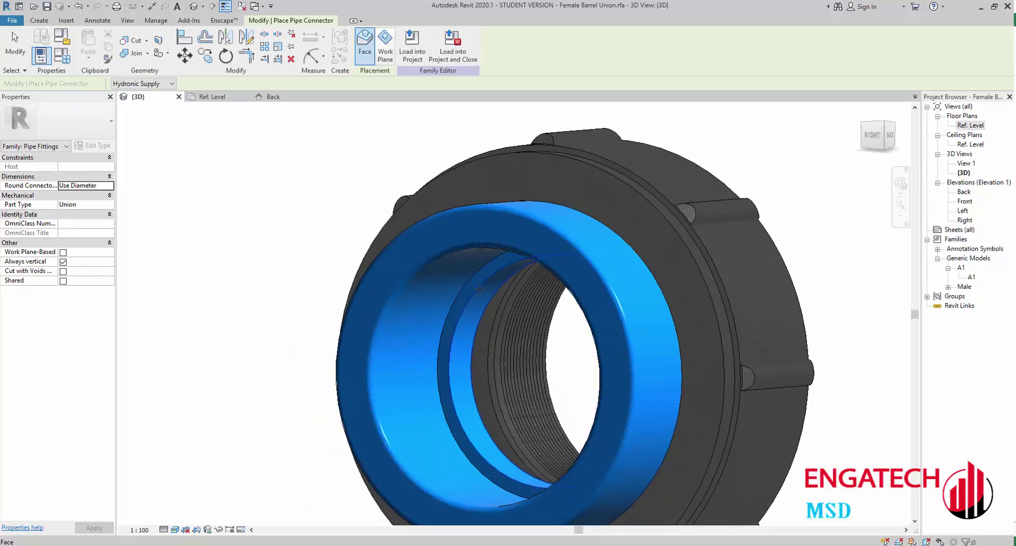
{"action": "scroll", "coordinate": [438, 361], "scroll_direction": "down", "scroll_amount": 3}
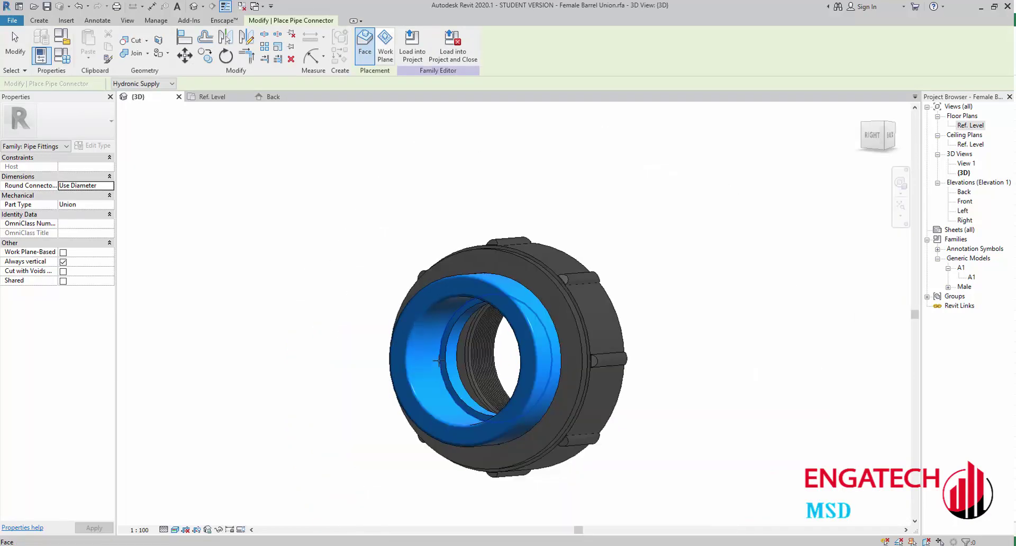
{"action": "scroll", "coordinate": [440, 363], "scroll_direction": "down", "scroll_amount": 2}
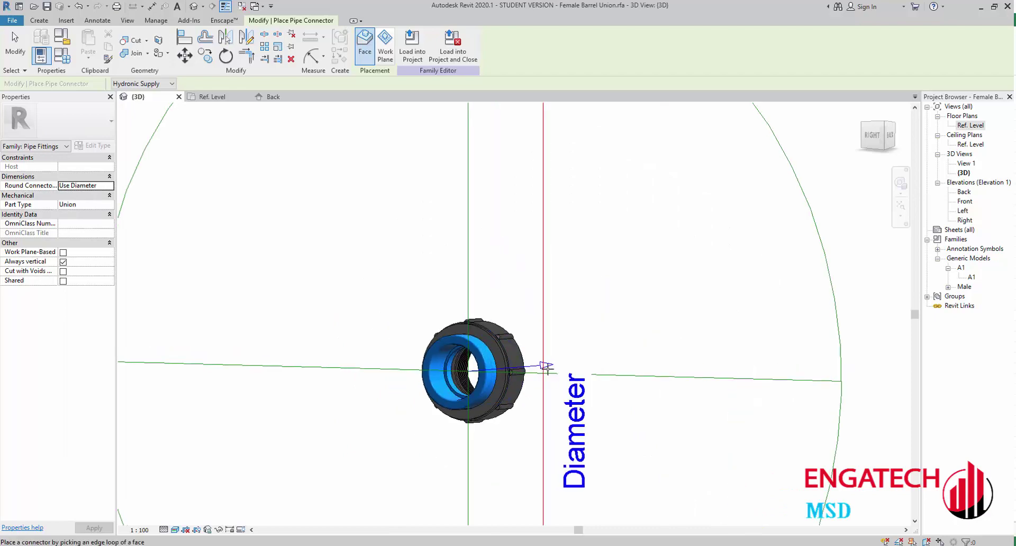
{"action": "mouse_move", "coordinate": [548, 370]}
{"action": "middle_mouse_down", "text": "shift"}
{"action": "mouse_move", "coordinate": [500, 324]}
{"action": "mouse_move", "coordinate": [461, 438]}
{"action": "middle_mouse_up", "text": "shift"}
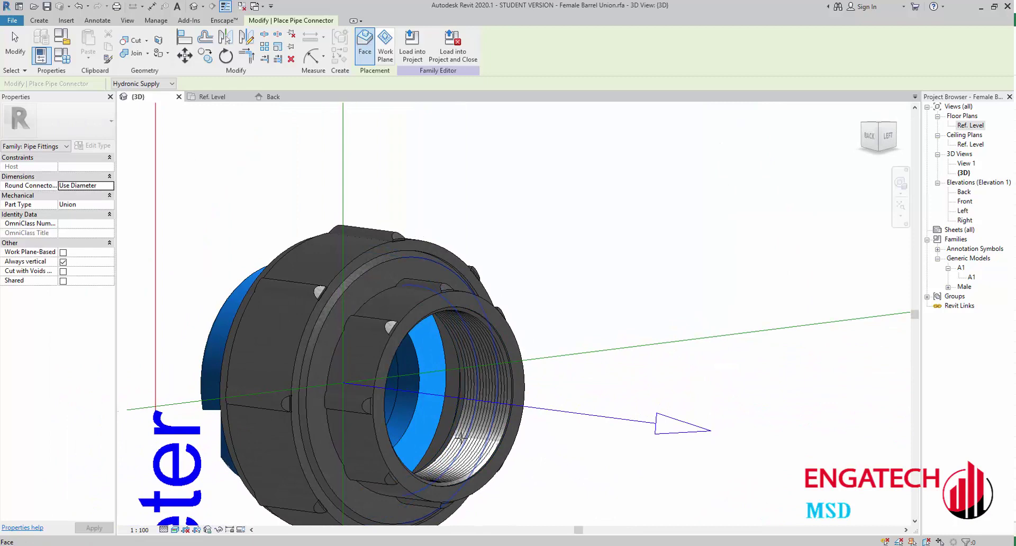
{"action": "scroll", "coordinate": [459, 435], "scroll_direction": "up", "scroll_amount": 2}
{"action": "scroll", "coordinate": [459, 435], "scroll_direction": "up", "scroll_amount": 2}
{"action": "scroll", "coordinate": [453, 423], "scroll_direction": "down", "scroll_amount": 3}
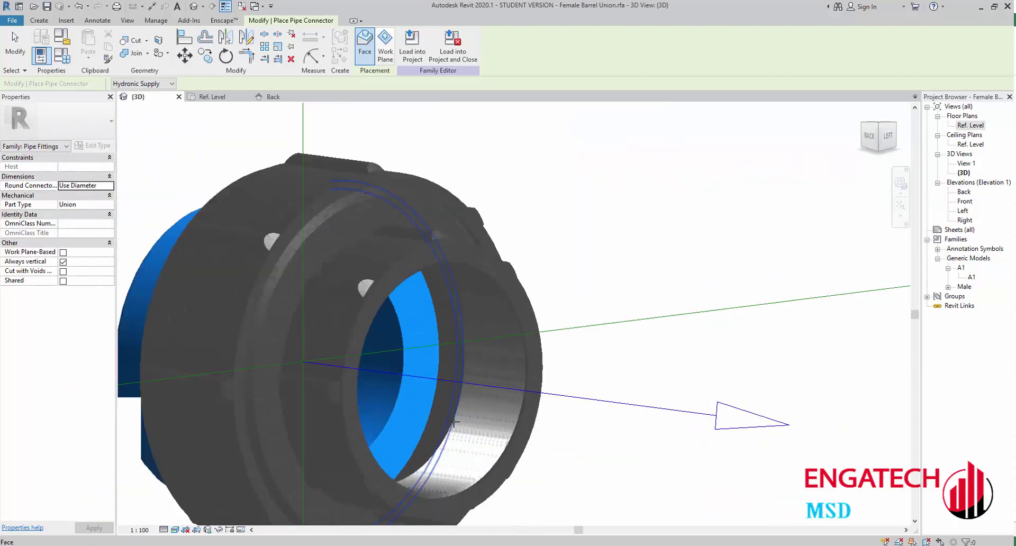
{"action": "scroll", "coordinate": [454, 423], "scroll_direction": "up", "scroll_amount": 2}
Place a pipe connector on the blue bore face and finish connector placement.
{"action": "left_click", "coordinate": [412, 317]}
{"action": "scroll", "coordinate": [302, 315], "scroll_direction": "down", "scroll_amount": 2}
{"action": "scroll", "coordinate": [302, 315], "scroll_direction": "down", "scroll_amount": 3}
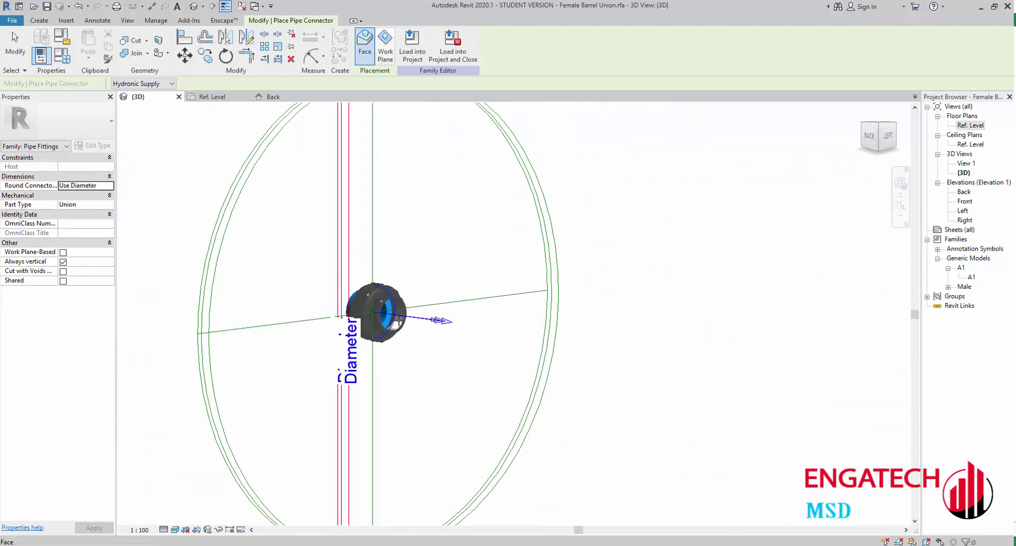
{"action": "key", "text": "Escape"}
{"action": "middle_click_drag", "start_coordinate": [301, 315], "coordinate": [318, 359], "text": "shift"}
{"action": "scroll", "coordinate": [325, 391], "scroll_direction": "up", "scroll_amount": 3}
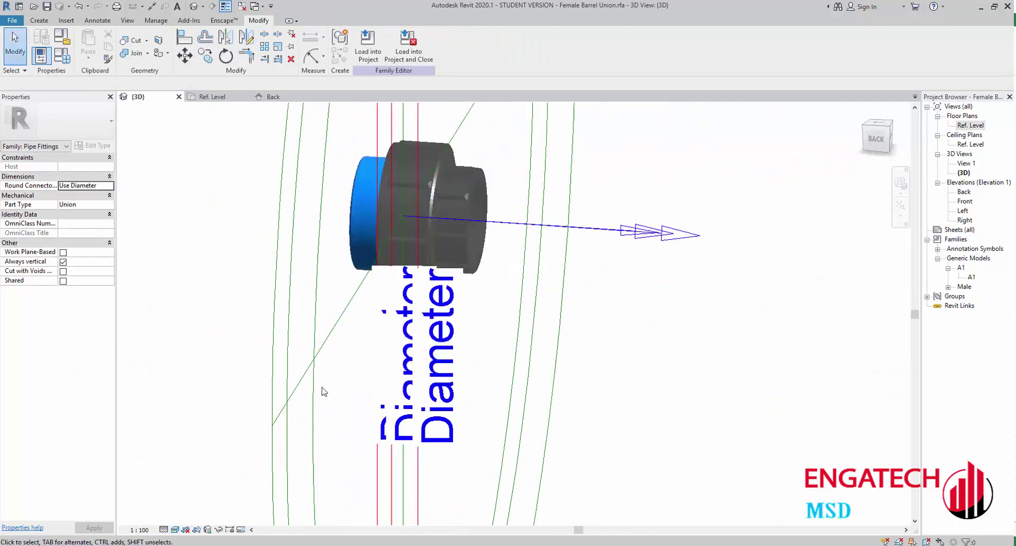
{"action": "scroll", "coordinate": [280, 426], "scroll_direction": "up", "scroll_amount": 1}
Select both connectors and associate their Diameter with the DI family parameter.
{"action": "left_click", "coordinate": [282, 425]}
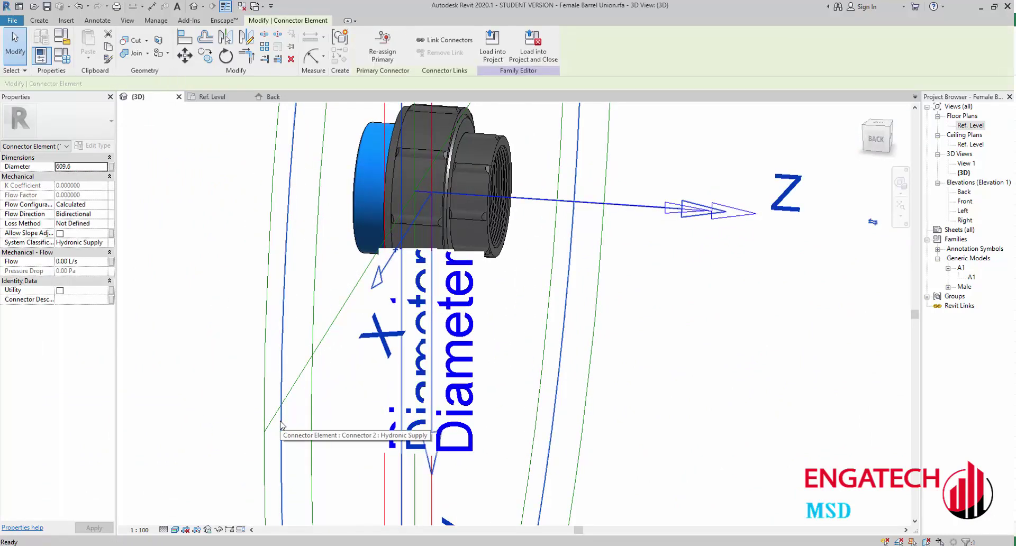
{"action": "key", "text": "Escape"}
{"action": "scroll", "coordinate": [297, 422], "scroll_direction": "down", "scroll_amount": 3}
{"action": "left_click", "coordinate": [289, 422]}
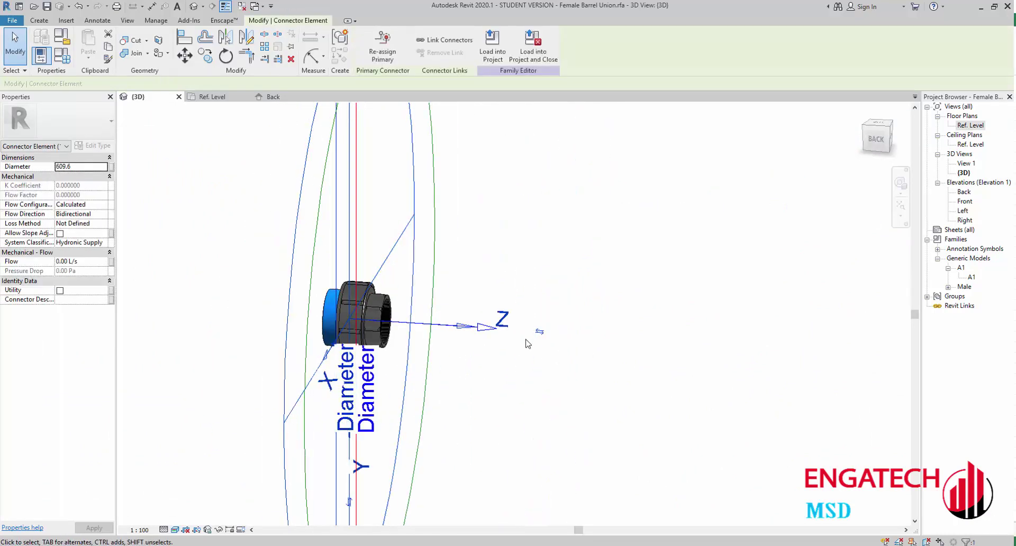
{"action": "mouse_move", "coordinate": [527, 344]}
{"action": "middle_mouse_down", "text": "shift"}
{"action": "mouse_move", "coordinate": [533, 335]}
{"action": "mouse_move", "coordinate": [475, 403]}
{"action": "mouse_move", "coordinate": [528, 406]}
{"action": "middle_mouse_up", "text": "shift"}
{"action": "left_click_drag", "start_coordinate": [578, 404], "coordinate": [465, 409]}
{"action": "left_click", "coordinate": [111, 167]}
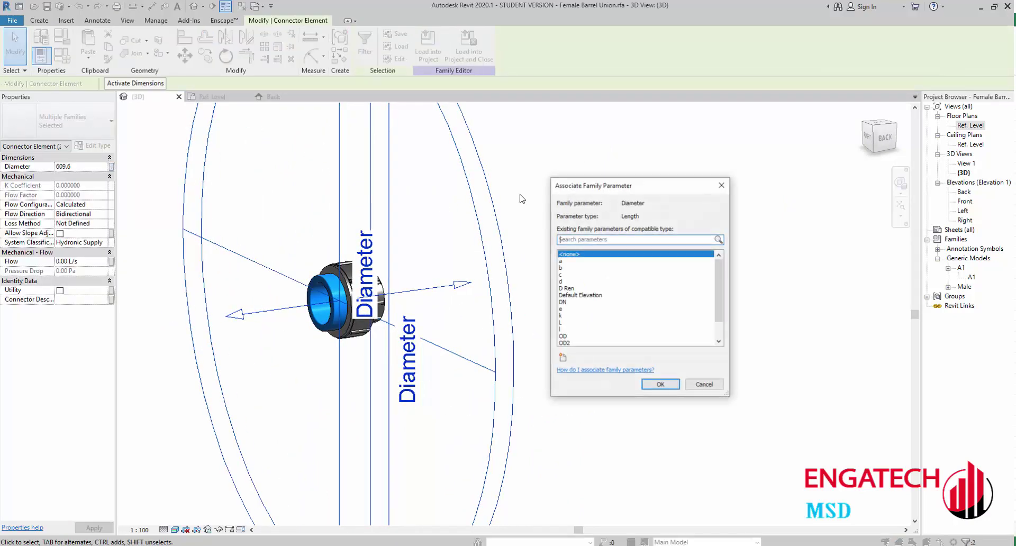
{"action": "left_click", "coordinate": [563, 302]}
{"action": "left_click", "coordinate": [661, 385]}
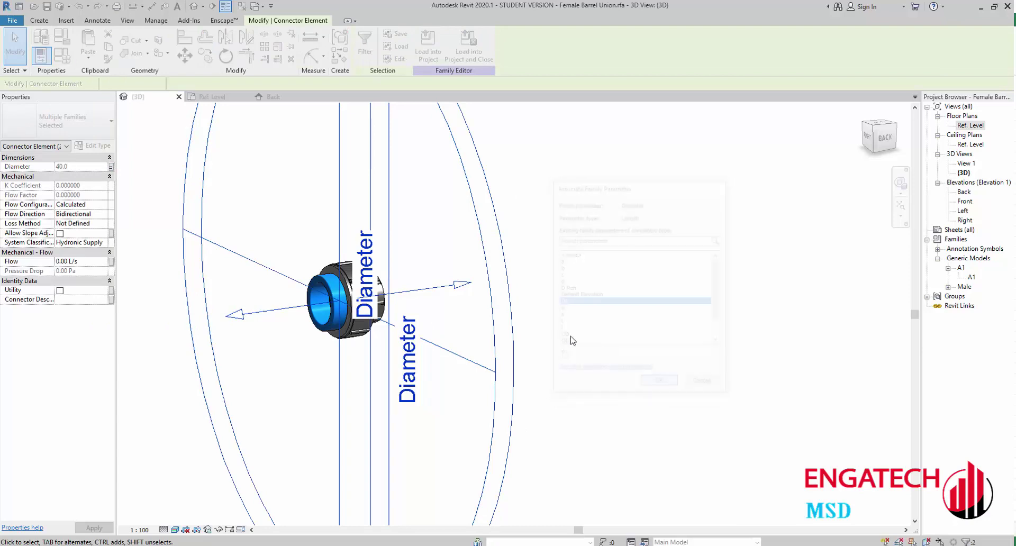
{"action": "left_click", "coordinate": [569, 340]}
Set both connectors' System Classification to Fitting, then show the MẶT BẰNG CẤP NƯỚC TẦNG 1 plan.
{"action": "mouse_move", "coordinate": [594, 310]}
{"action": "middle_mouse_down", "text": "shift"}
{"action": "mouse_move", "coordinate": [281, 347]}
{"action": "mouse_move", "coordinate": [553, 309]}
{"action": "mouse_move", "coordinate": [765, 321]}
{"action": "mouse_move", "coordinate": [722, 343]}
{"action": "middle_mouse_up", "text": "shift"}
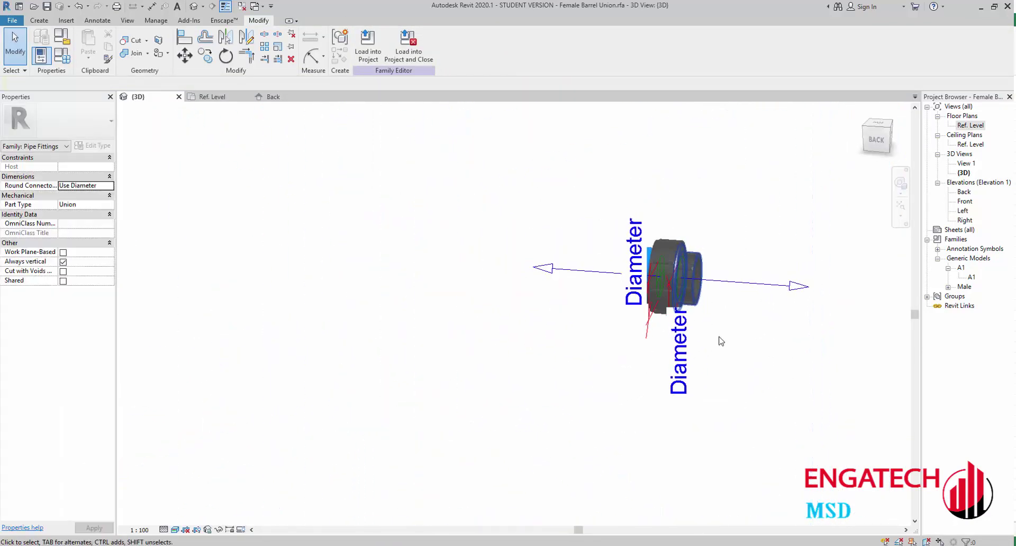
{"action": "mouse_move", "coordinate": [757, 272]}
{"action": "middle_mouse_down", "text": "shift"}
{"action": "mouse_move", "coordinate": [609, 372]}
{"action": "mouse_move", "coordinate": [545, 354]}
{"action": "mouse_move", "coordinate": [556, 385]}
{"action": "mouse_move", "coordinate": [588, 362]}
{"action": "mouse_move", "coordinate": [424, 365]}
{"action": "middle_mouse_up", "text": "shift"}
{"action": "scroll", "coordinate": [335, 363], "scroll_direction": "up", "scroll_amount": 1}
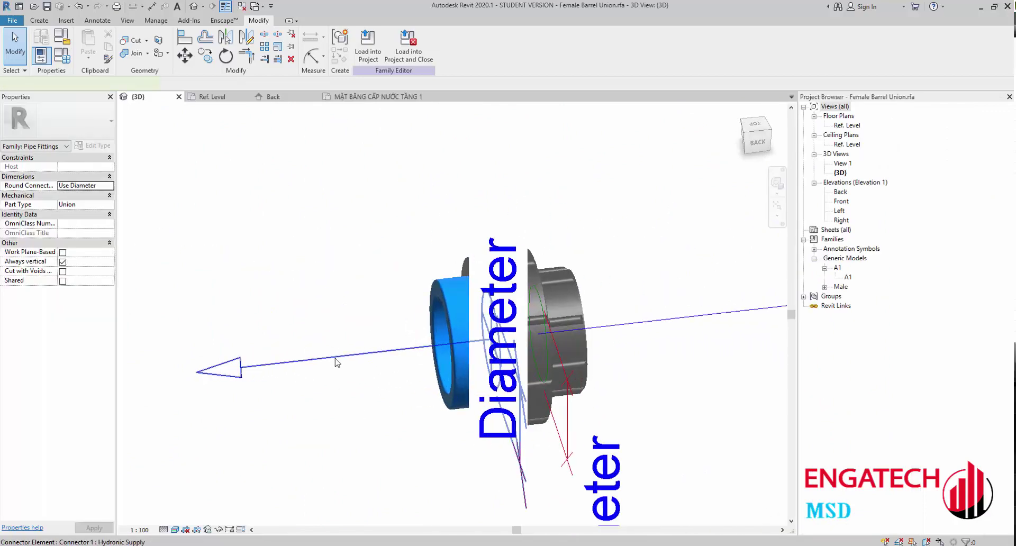
{"action": "left_click", "coordinate": [336, 360]}
{"action": "left_click", "coordinate": [643, 327], "text": "ctrl"}
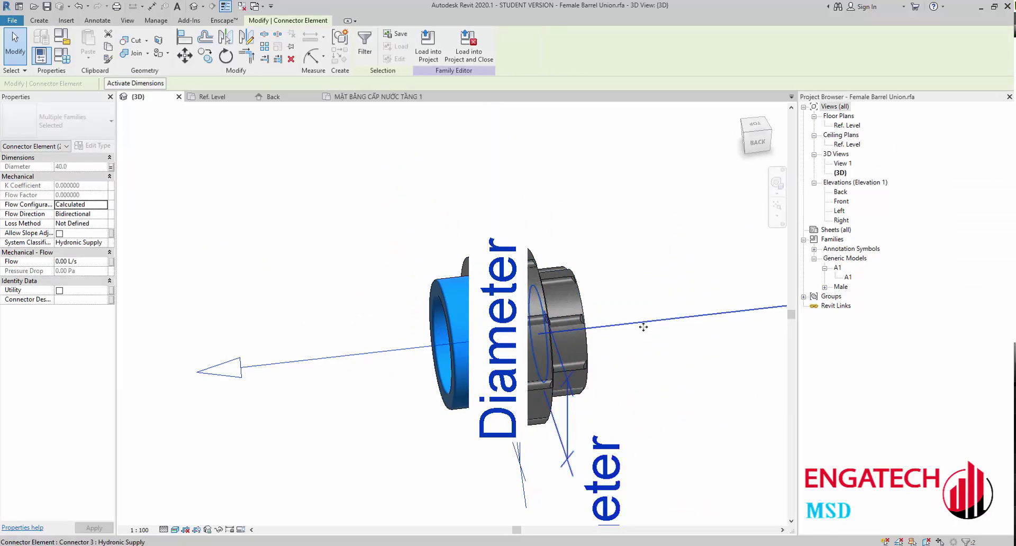
{"action": "left_click", "coordinate": [105, 244]}
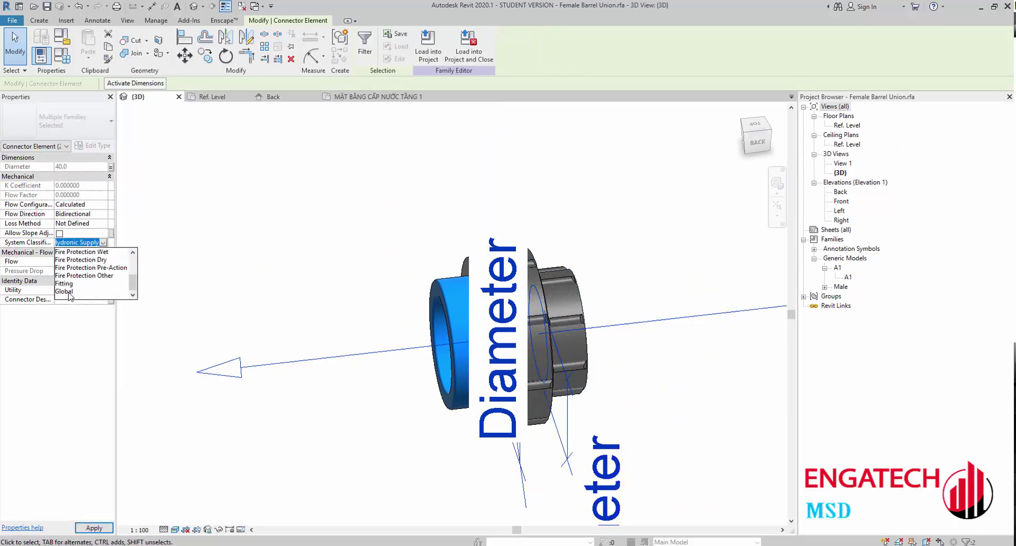
{"action": "left_click", "coordinate": [63, 284]}
{"action": "scroll", "coordinate": [566, 264], "scroll_direction": "down", "scroll_amount": 1}
{"action": "left_click", "coordinate": [566, 265]}
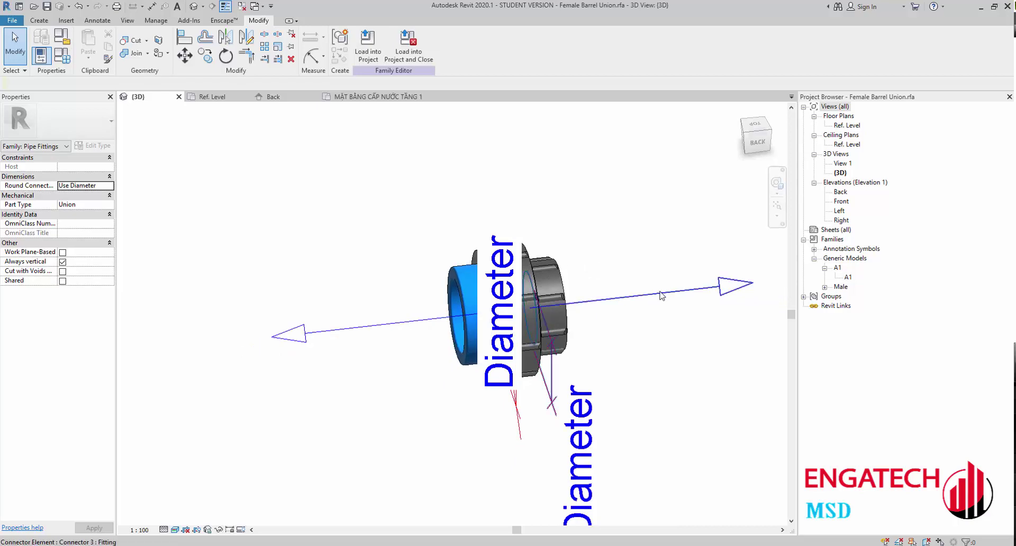
{"action": "left_click", "coordinate": [352, 306]}
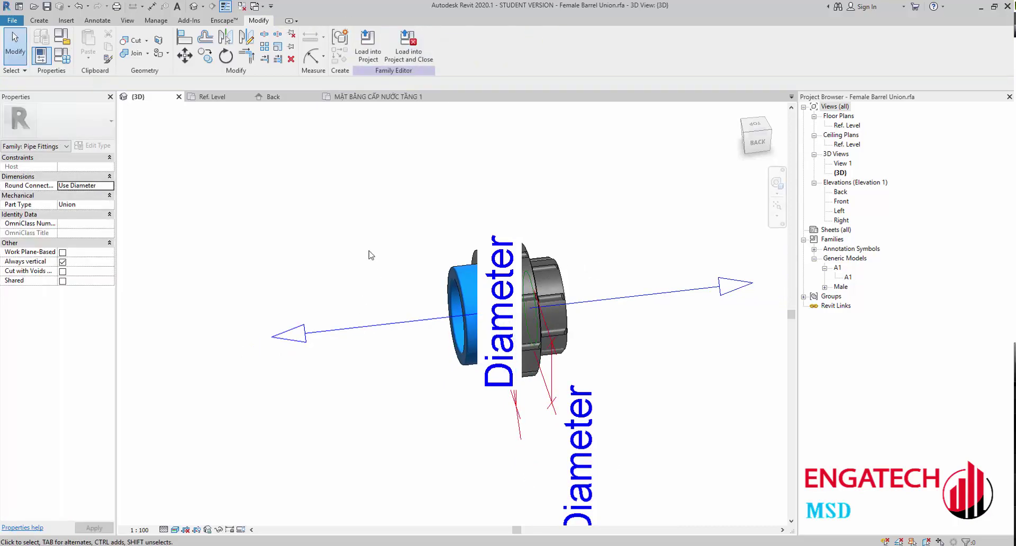
{"action": "scroll", "coordinate": [369, 253], "scroll_direction": "down", "scroll_amount": 2}
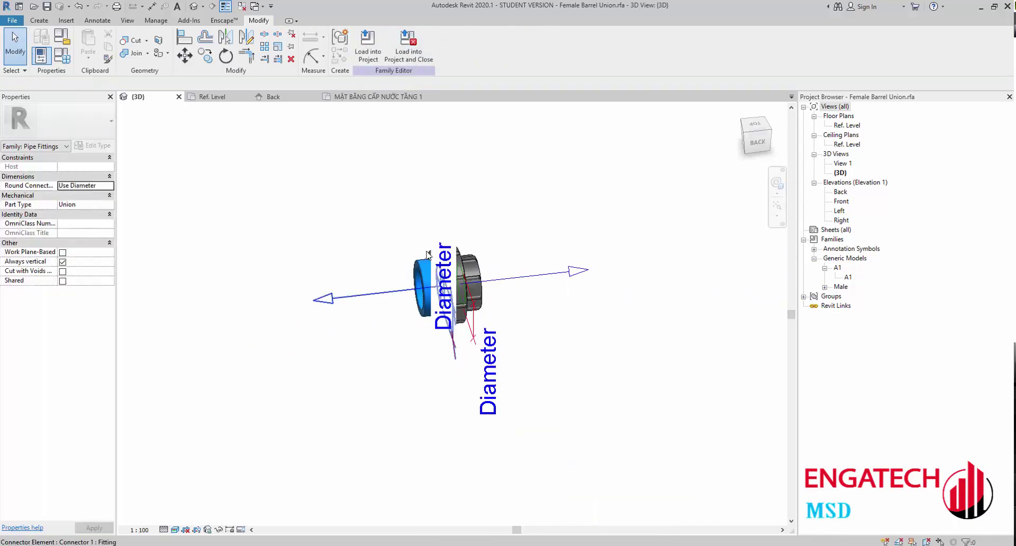
{"action": "left_click", "coordinate": [371, 97]}
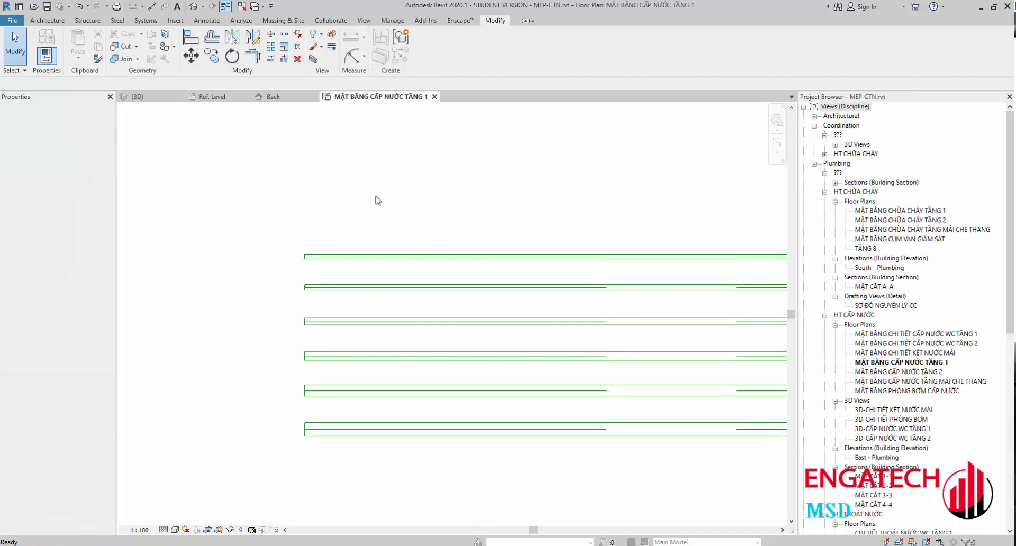
Select the six PPR pipes and open a 3D view of them with BX.
{"action": "middle_click_drag", "start_coordinate": [347, 232], "coordinate": [270, 219]}
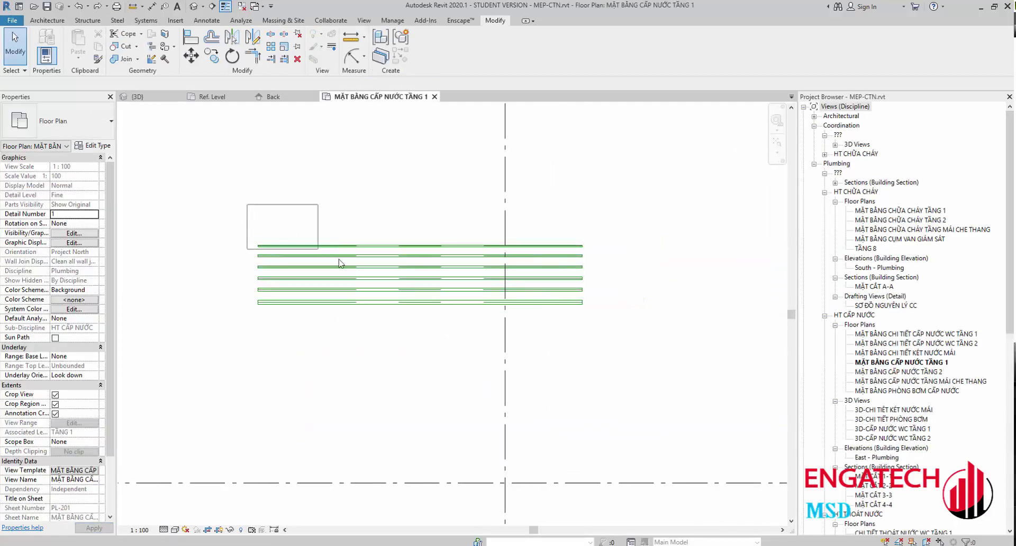
{"action": "left_click_drag", "start_coordinate": [578, 332], "coordinate": [629, 338]}
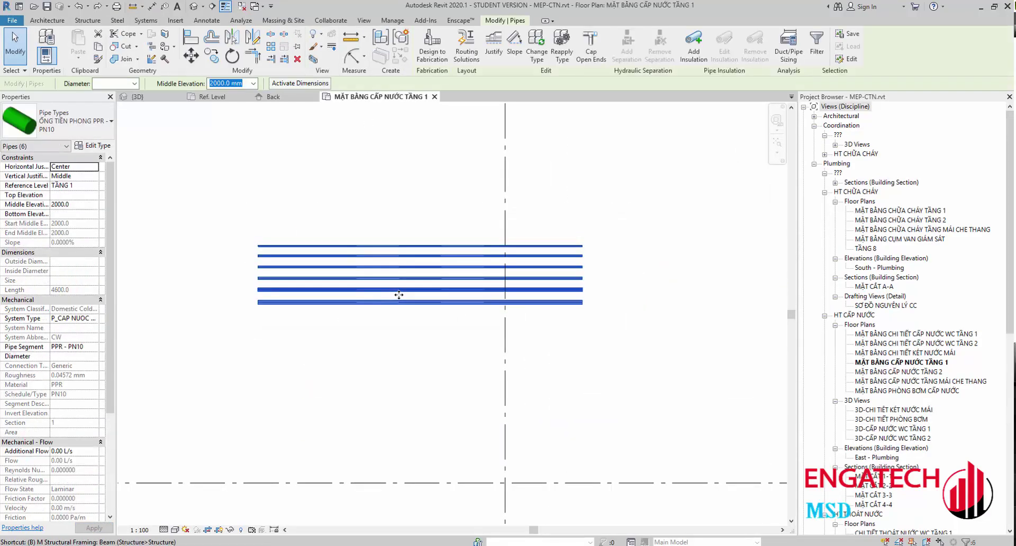
{"action": "key", "text": "b"}
{"action": "key", "text": "x"}
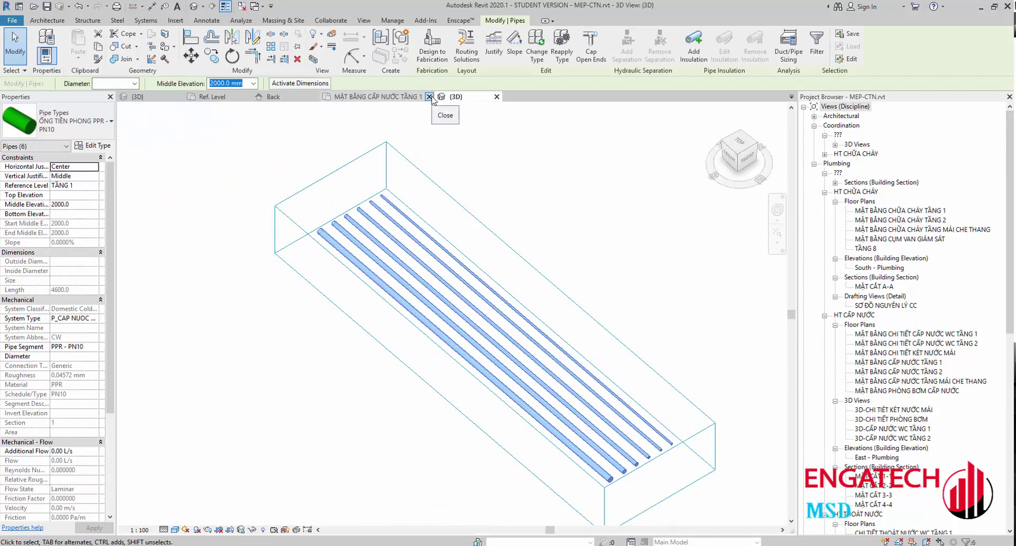
{"action": "left_click", "coordinate": [429, 96]}
{"action": "scroll", "coordinate": [351, 220], "scroll_direction": "up", "scroll_amount": 3}
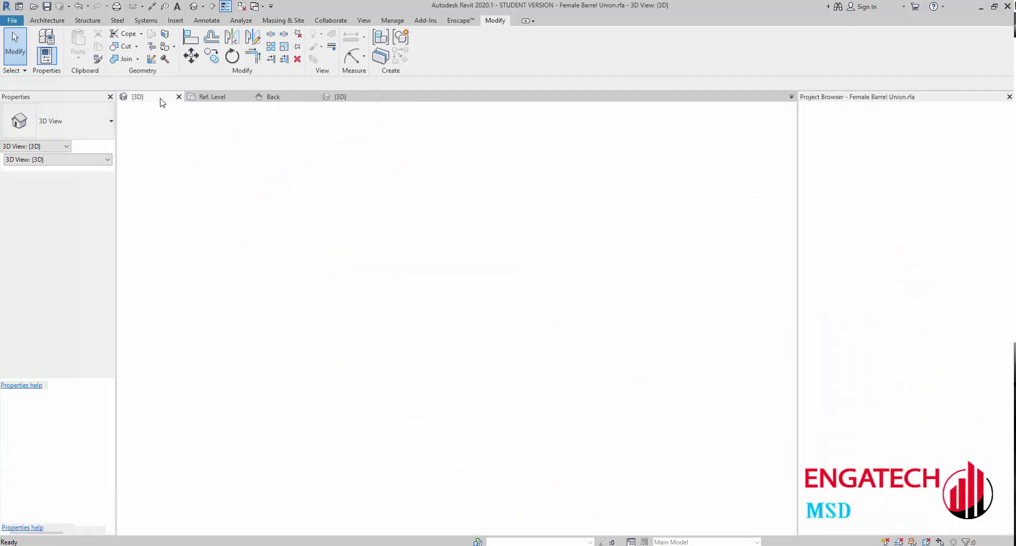
Load the union family into MEP-CTN.rvt, overwriting the existing version, and exit fitting placement.
{"action": "left_click", "coordinate": [368, 45]}
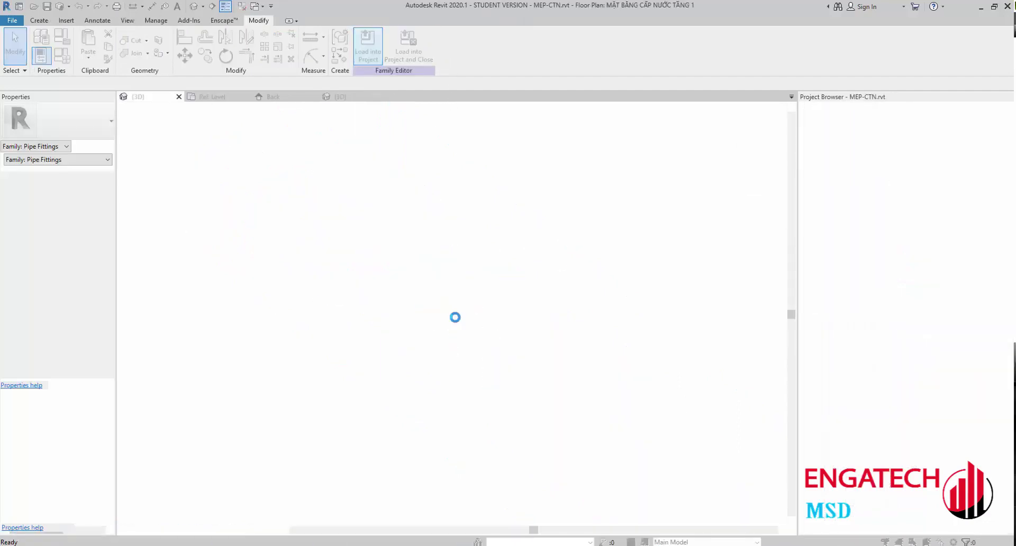
{"action": "left_click", "coordinate": [463, 273]}
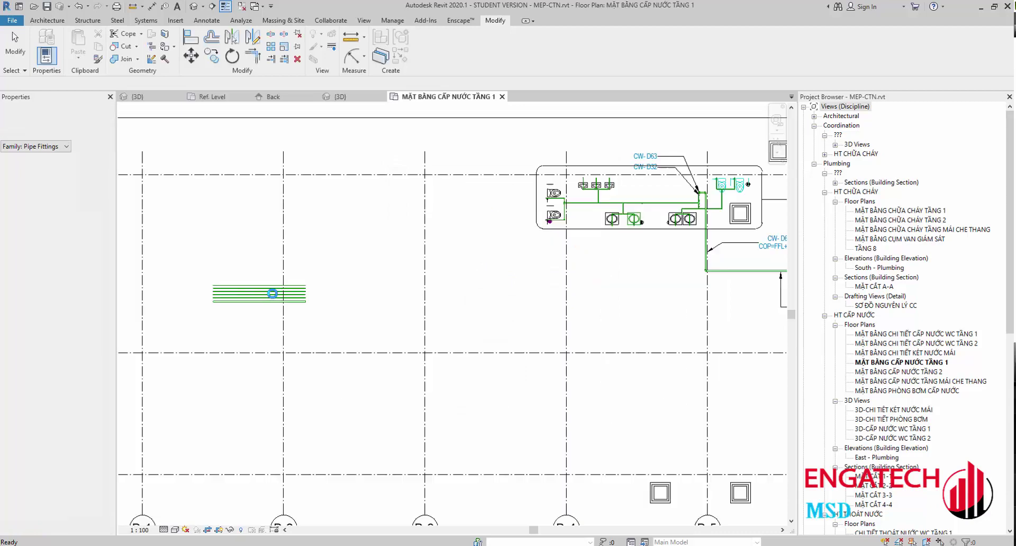
{"action": "key", "text": "Escape"}
In the {3D} view, use PF to place a Female Barrel Union on the middle pipe.
{"action": "scroll", "coordinate": [273, 293], "scroll_direction": "up", "scroll_amount": 3}
{"action": "left_click", "coordinate": [338, 97]}
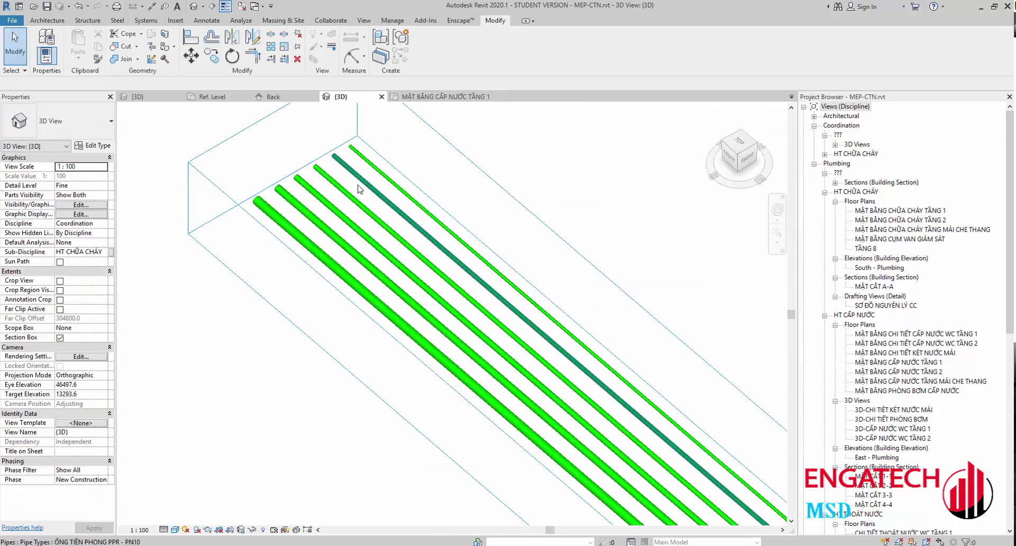
{"action": "scroll", "coordinate": [350, 181], "scroll_direction": "up", "scroll_amount": 2}
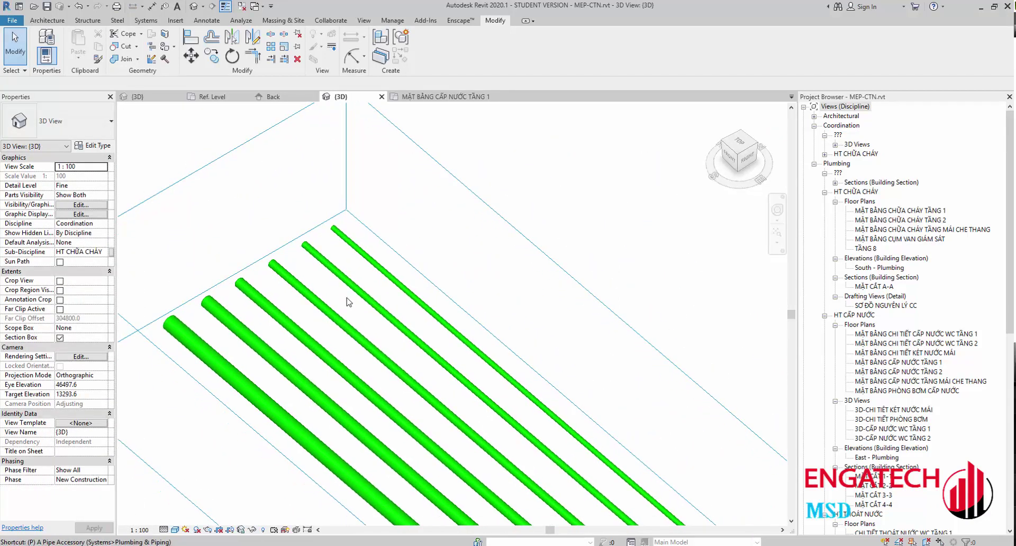
{"action": "key", "text": "p"}
{"action": "key", "text": "f"}
{"action": "scroll", "coordinate": [447, 312], "scroll_direction": "up", "scroll_amount": 2}
{"action": "scroll", "coordinate": [445, 302], "scroll_direction": "up", "scroll_amount": 1}
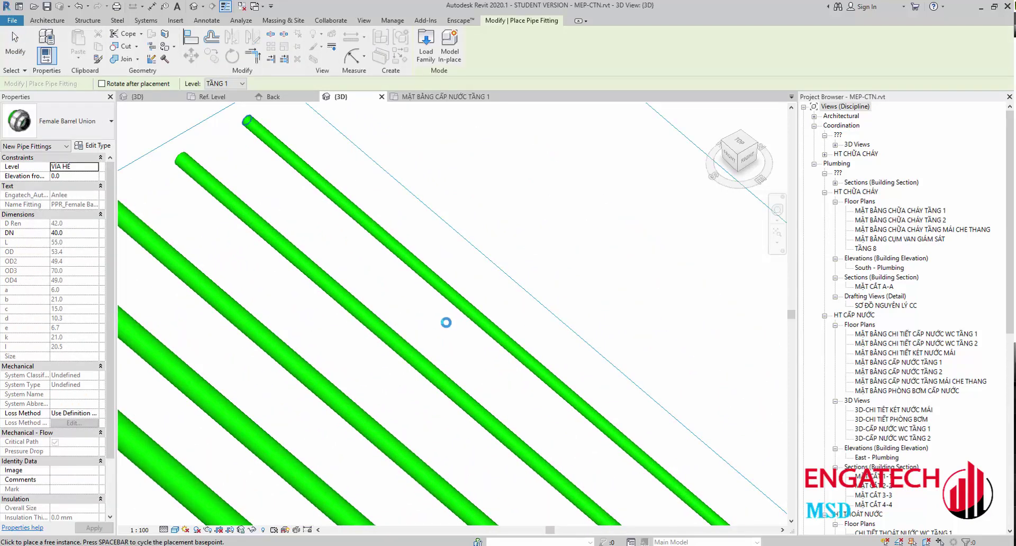
{"action": "left_click", "coordinate": [439, 294]}
Place Female Barrel Unions on the lower-left pipe and the next pipe, then finish placement.
{"action": "scroll", "coordinate": [439, 275], "scroll_direction": "up", "scroll_amount": 1}
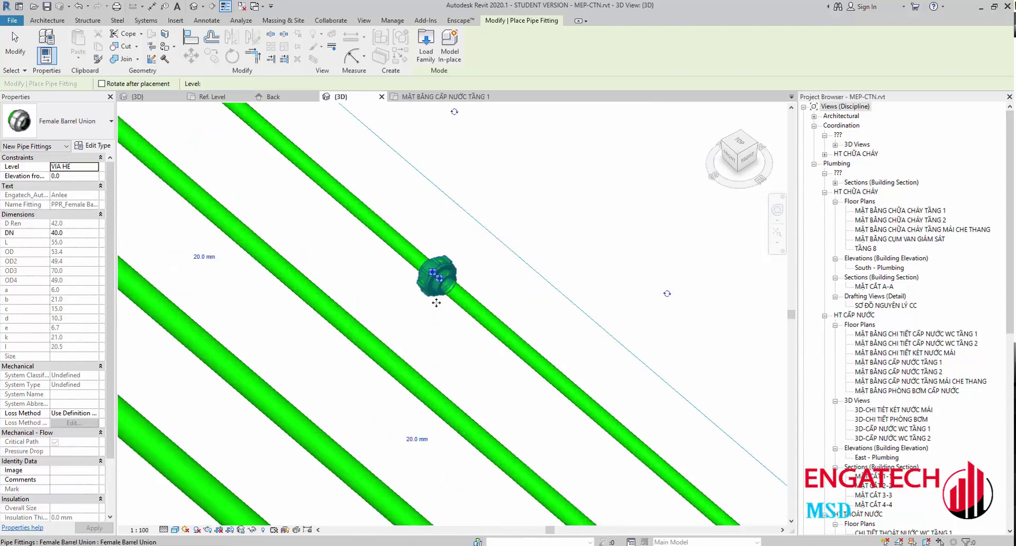
{"action": "scroll", "coordinate": [403, 312], "scroll_direction": "up", "scroll_amount": 2}
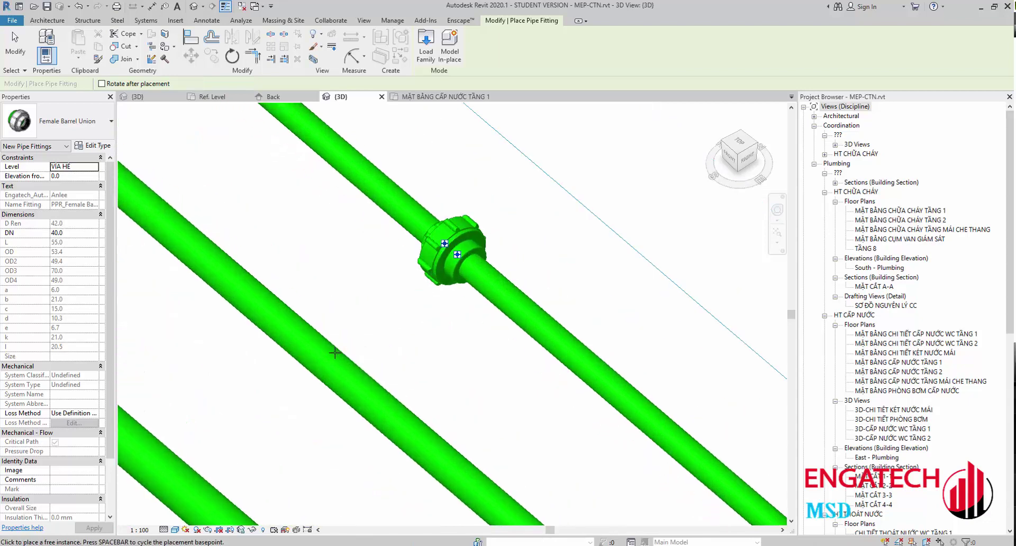
{"action": "scroll", "coordinate": [335, 353], "scroll_direction": "down", "scroll_amount": 2}
{"action": "scroll", "coordinate": [371, 349], "scroll_direction": "down", "scroll_amount": 1}
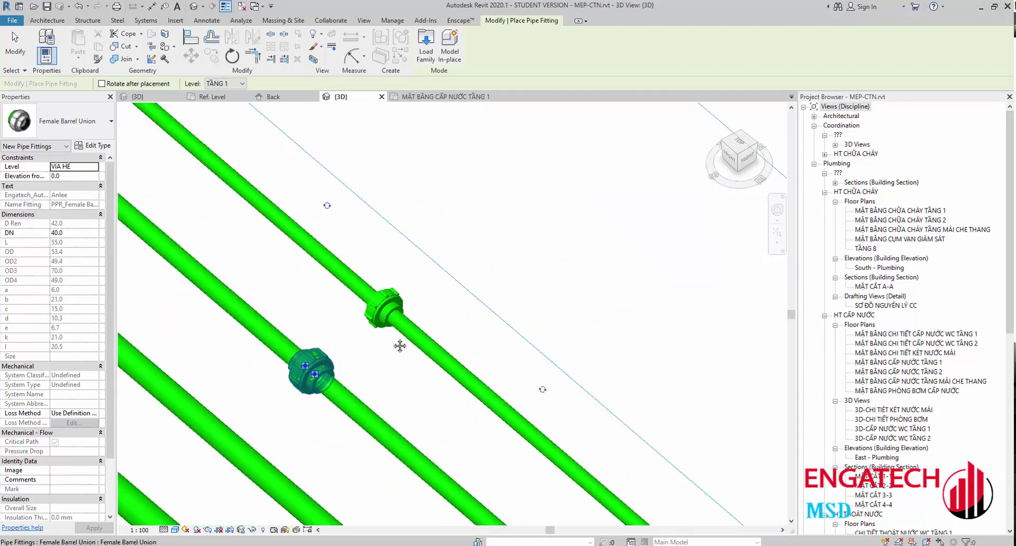
{"action": "scroll", "coordinate": [399, 344], "scroll_direction": "up", "scroll_amount": 1}
{"action": "scroll", "coordinate": [369, 371], "scroll_direction": "up", "scroll_amount": 1}
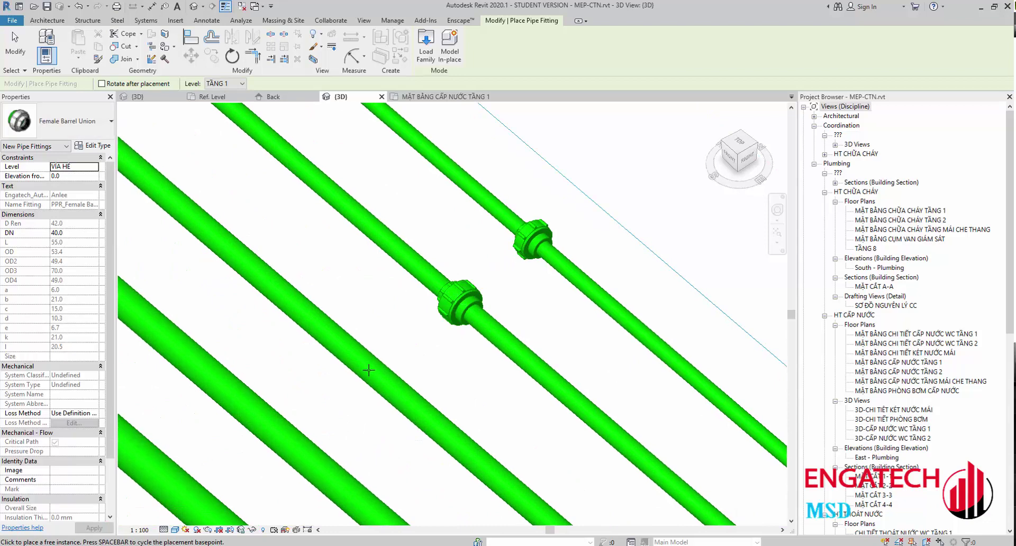
{"action": "left_click", "coordinate": [281, 438]}
{"action": "mouse_move", "coordinate": [294, 424]}
{"action": "middle_mouse_down"}
{"action": "mouse_move", "coordinate": [358, 367]}
{"action": "mouse_move", "coordinate": [348, 384]}
{"action": "middle_mouse_up"}
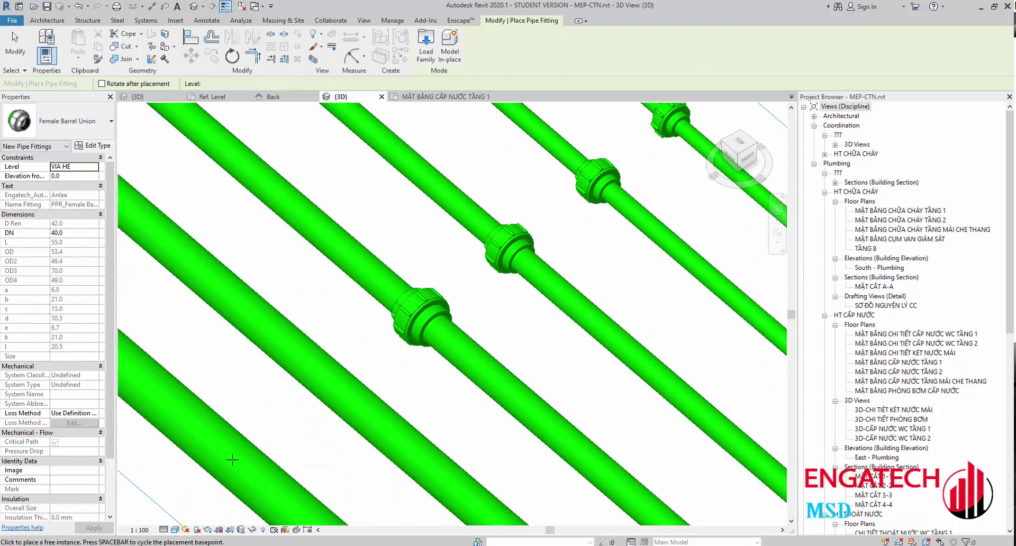
{"action": "left_click", "coordinate": [339, 391]}
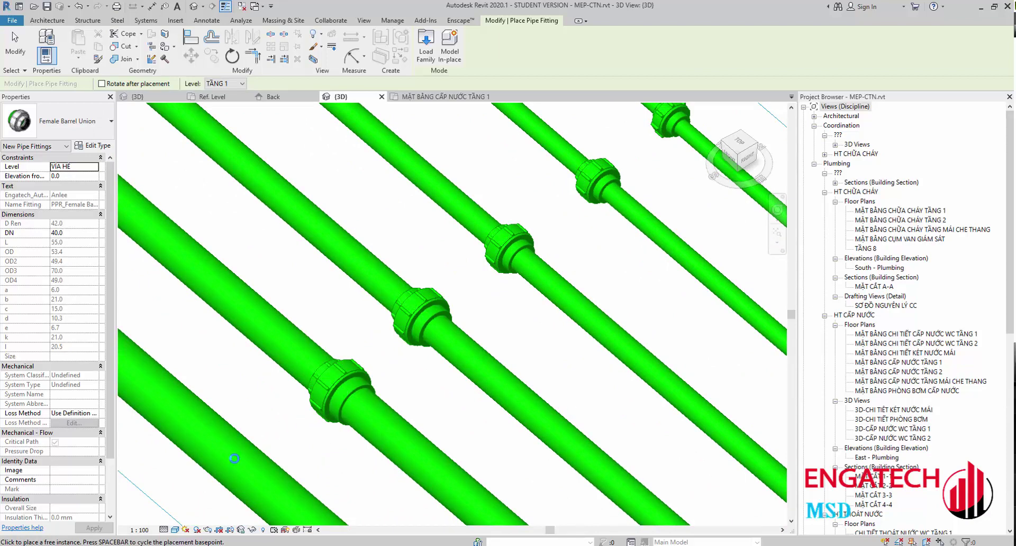
{"action": "scroll", "coordinate": [233, 458], "scroll_direction": "down", "scroll_amount": 2}
{"action": "key", "text": "Escape"}
In a PPR pipe's type Routing Preferences, set the Union row to Female Barrel Union and confirm.
{"action": "scroll", "coordinate": [328, 452], "scroll_direction": "down", "scroll_amount": 2}
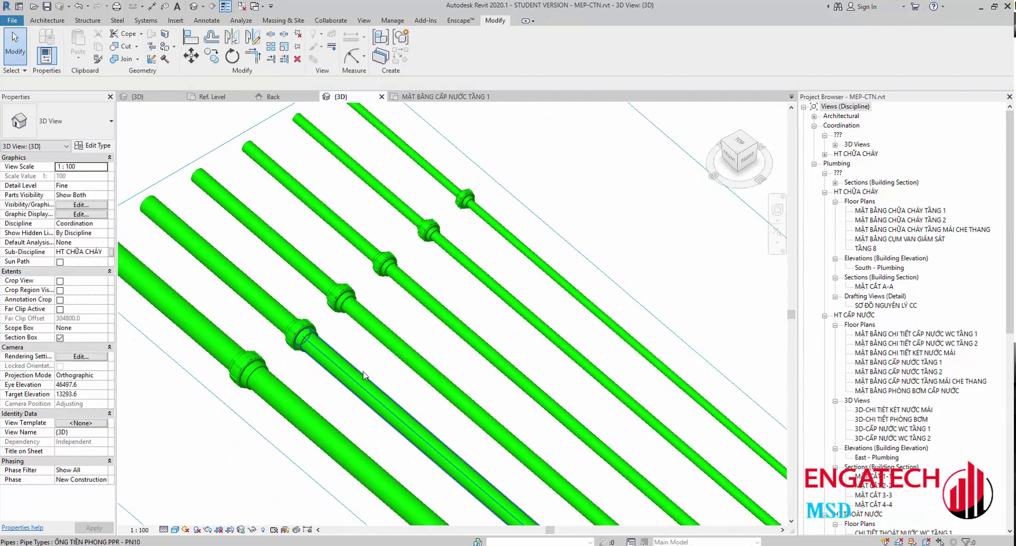
{"action": "left_click", "coordinate": [360, 379]}
{"action": "left_click", "coordinate": [92, 145]}
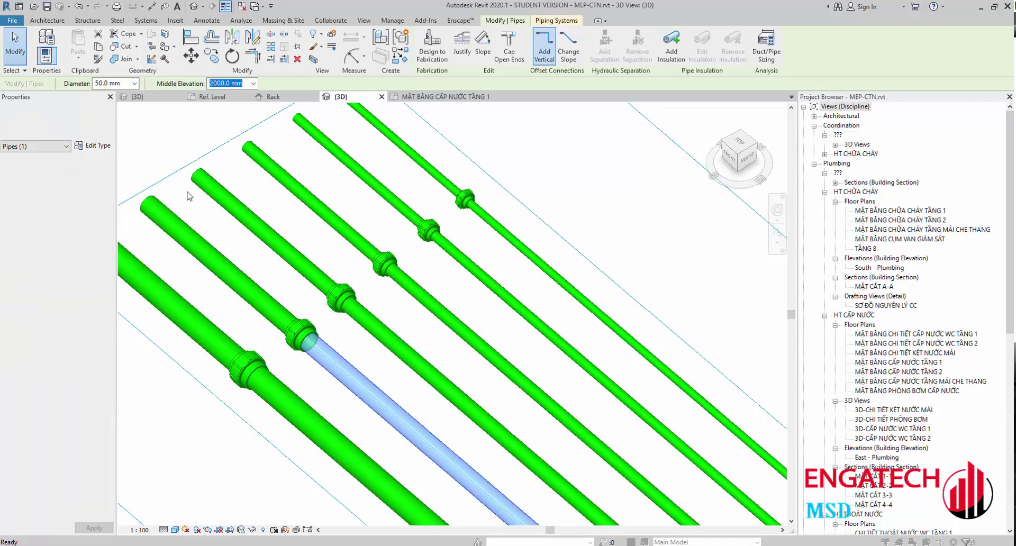
{"action": "left_click", "coordinate": [731, 130]}
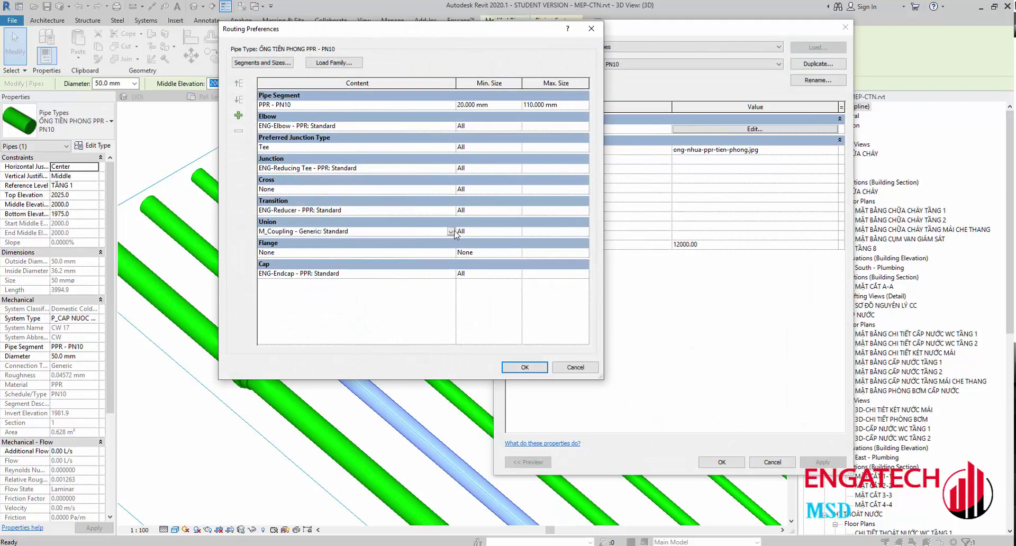
{"action": "left_click", "coordinate": [451, 232]}
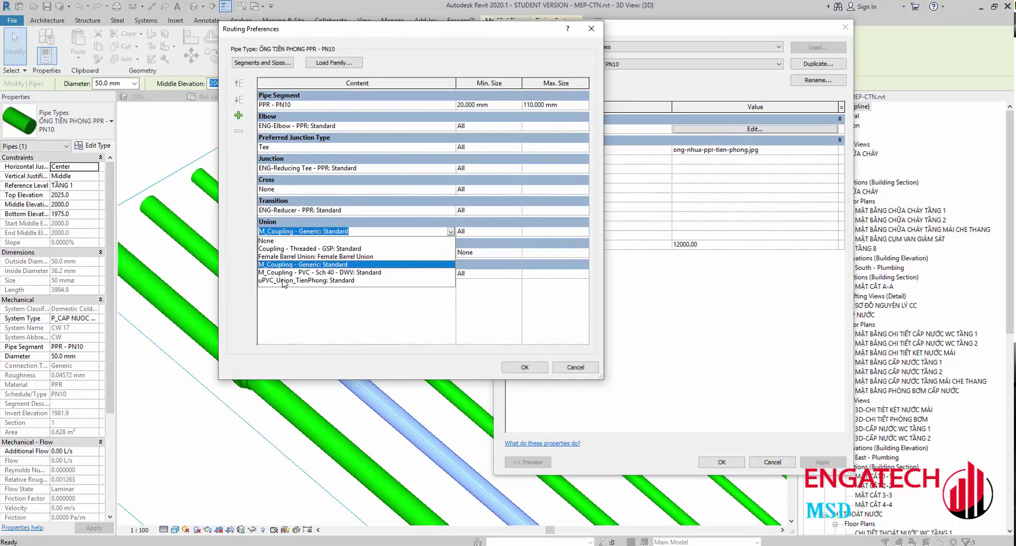
{"action": "left_click", "coordinate": [283, 257]}
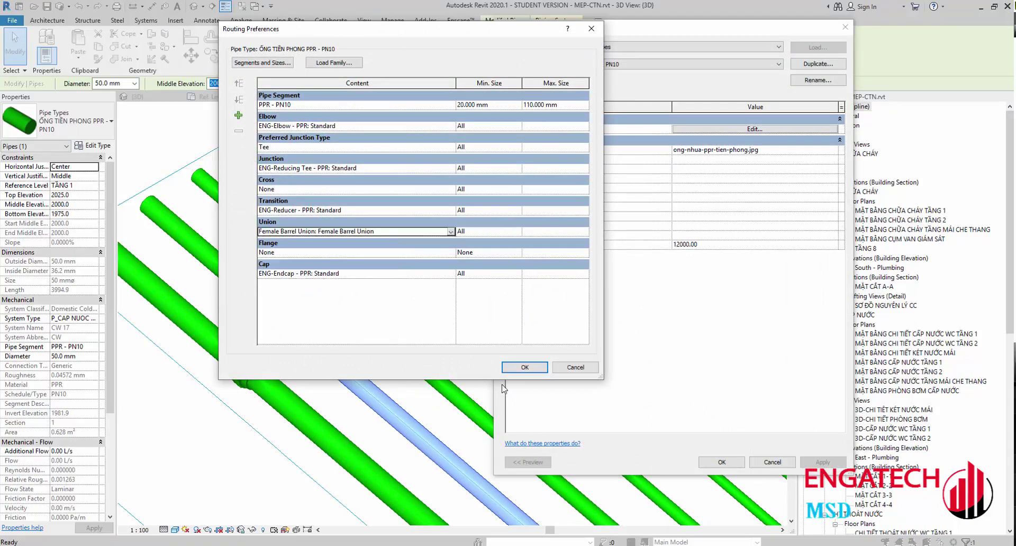
{"action": "left_click", "coordinate": [525, 367]}
{"action": "key", "text": "Return"}
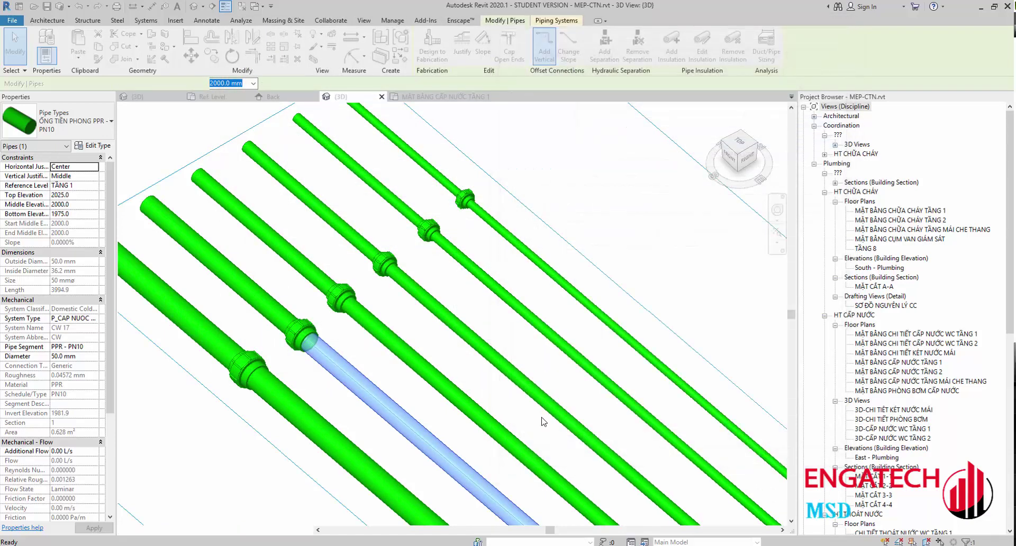
{"action": "scroll", "coordinate": [481, 261], "scroll_direction": "down", "scroll_amount": 3}
{"action": "left_click", "coordinate": [480, 295]}
{"action": "scroll", "coordinate": [456, 350], "scroll_direction": "up", "scroll_amount": 5}
{"action": "key", "text": "s"}
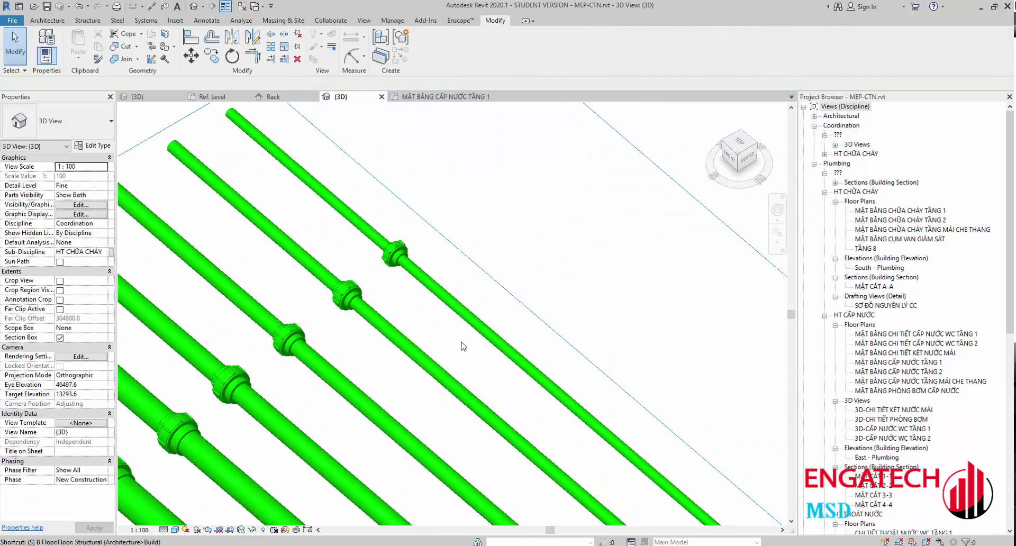
{"action": "key", "text": "l"}
{"action": "scroll", "coordinate": [498, 341], "scroll_direction": "up", "scroll_amount": 5}
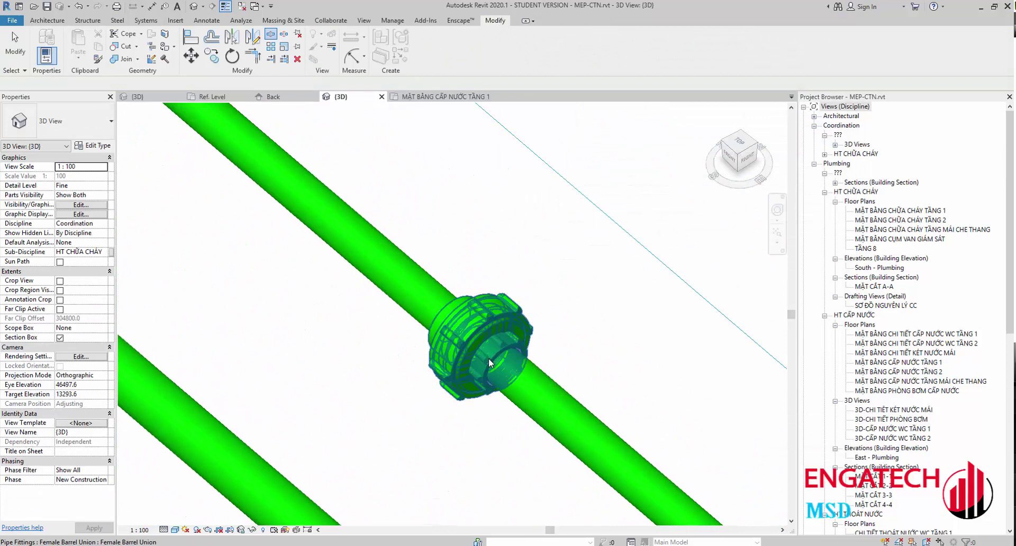
{"action": "key", "text": "Escape"}
{"action": "scroll", "coordinate": [498, 365], "scroll_direction": "down", "scroll_amount": 2}
{"action": "scroll", "coordinate": [513, 377], "scroll_direction": "up", "scroll_amount": 3}
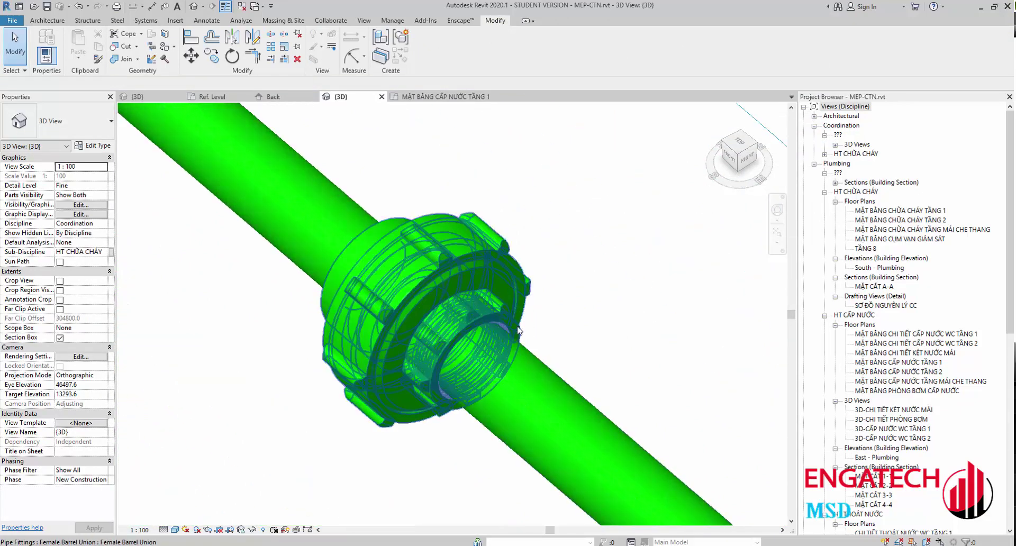
{"action": "scroll", "coordinate": [523, 364], "scroll_direction": "down", "scroll_amount": 4}
{"action": "mouse_move", "coordinate": [486, 416]}
{"action": "middle_mouse_down"}
{"action": "mouse_move", "coordinate": [448, 389]}
{"action": "mouse_move", "coordinate": [457, 358]}
{"action": "middle_mouse_up"}
{"action": "key", "text": "s"}
{"action": "key", "text": "l"}
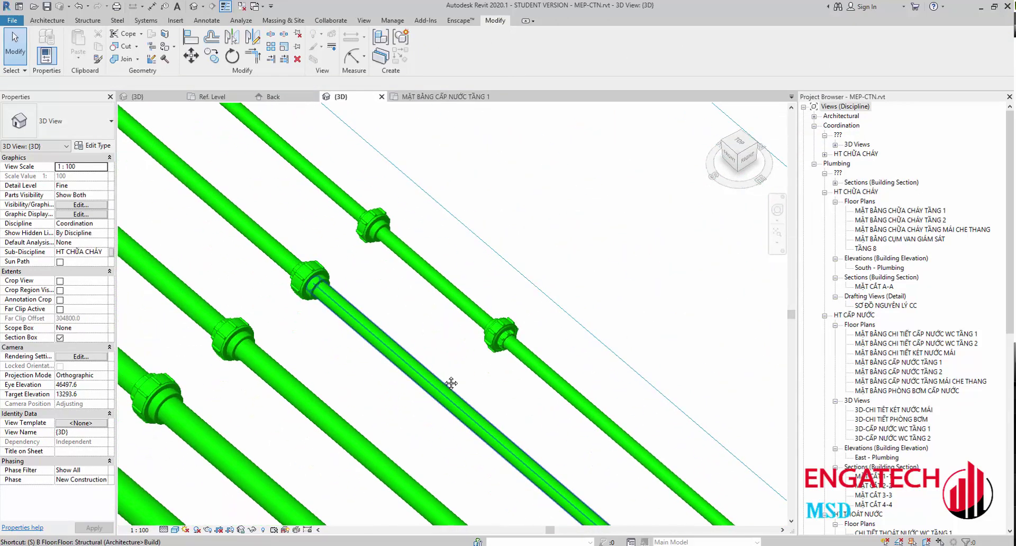
{"action": "left_click", "coordinate": [503, 331]}
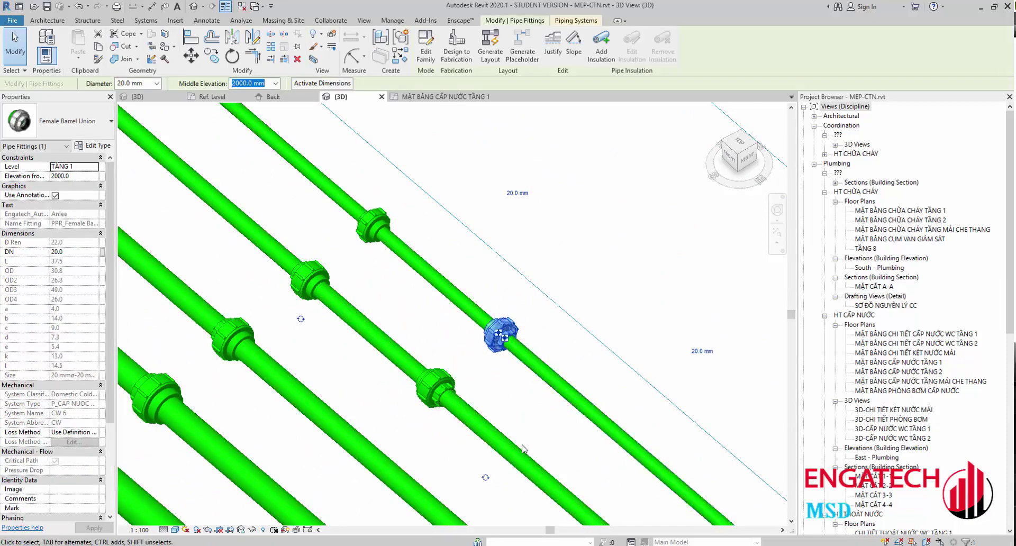
{"action": "mouse_move", "coordinate": [522, 449]}
{"action": "middle_mouse_down", "text": "shift"}
{"action": "mouse_move", "coordinate": [678, 441]}
{"action": "mouse_move", "coordinate": [372, 355]}
{"action": "mouse_move", "coordinate": [426, 409]}
{"action": "mouse_move", "coordinate": [465, 425]}
{"action": "middle_mouse_up", "text": "shift"}
{"action": "scroll", "coordinate": [372, 355], "scroll_direction": "up", "scroll_amount": 5}
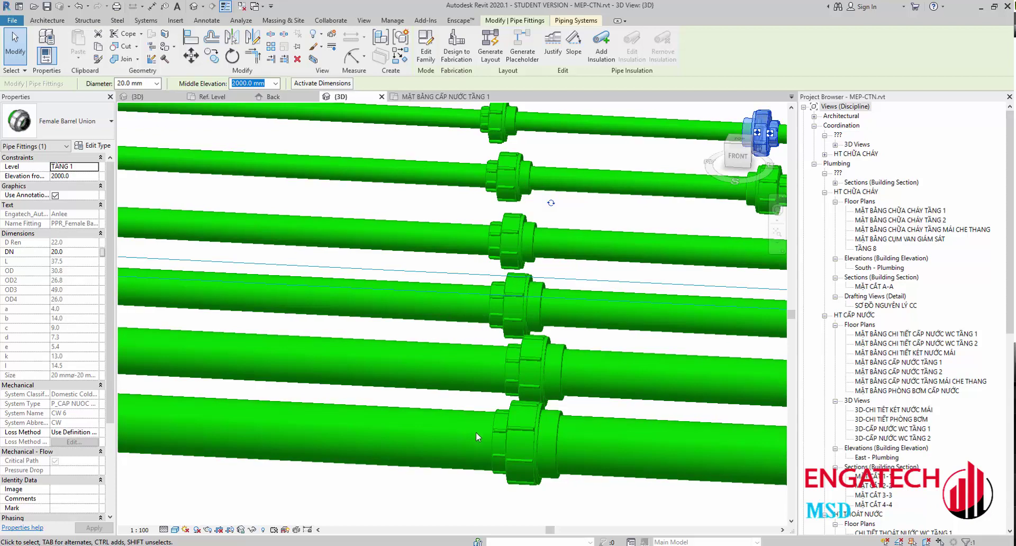
{"action": "scroll", "coordinate": [476, 433], "scroll_direction": "down", "scroll_amount": 3}
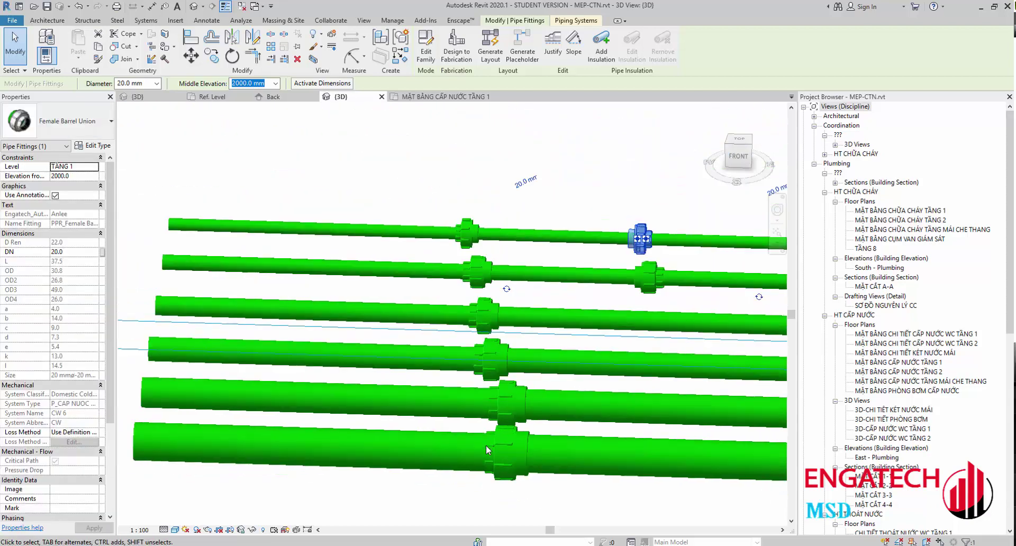
{"action": "mouse_move", "coordinate": [468, 444]}
{"action": "middle_mouse_down", "text": "shift"}
{"action": "mouse_move", "coordinate": [572, 462]}
{"action": "mouse_move", "coordinate": [459, 447]}
{"action": "mouse_move", "coordinate": [474, 433]}
{"action": "middle_mouse_up", "text": "shift"}
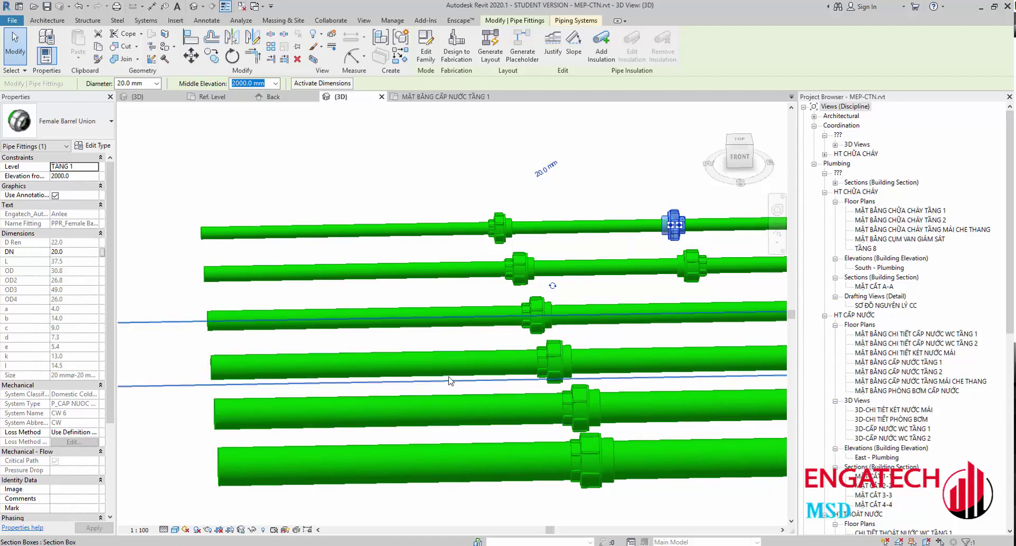
{"action": "mouse_move", "coordinate": [463, 385]}
{"action": "middle_mouse_down"}
{"action": "mouse_move", "coordinate": [431, 333]}
{"action": "mouse_move", "coordinate": [402, 341]}
{"action": "middle_mouse_up"}
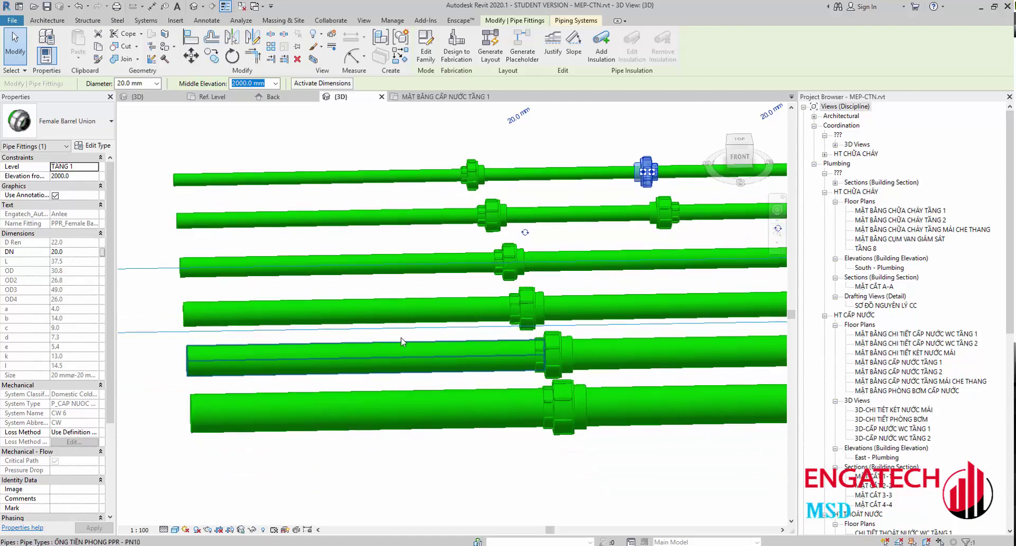